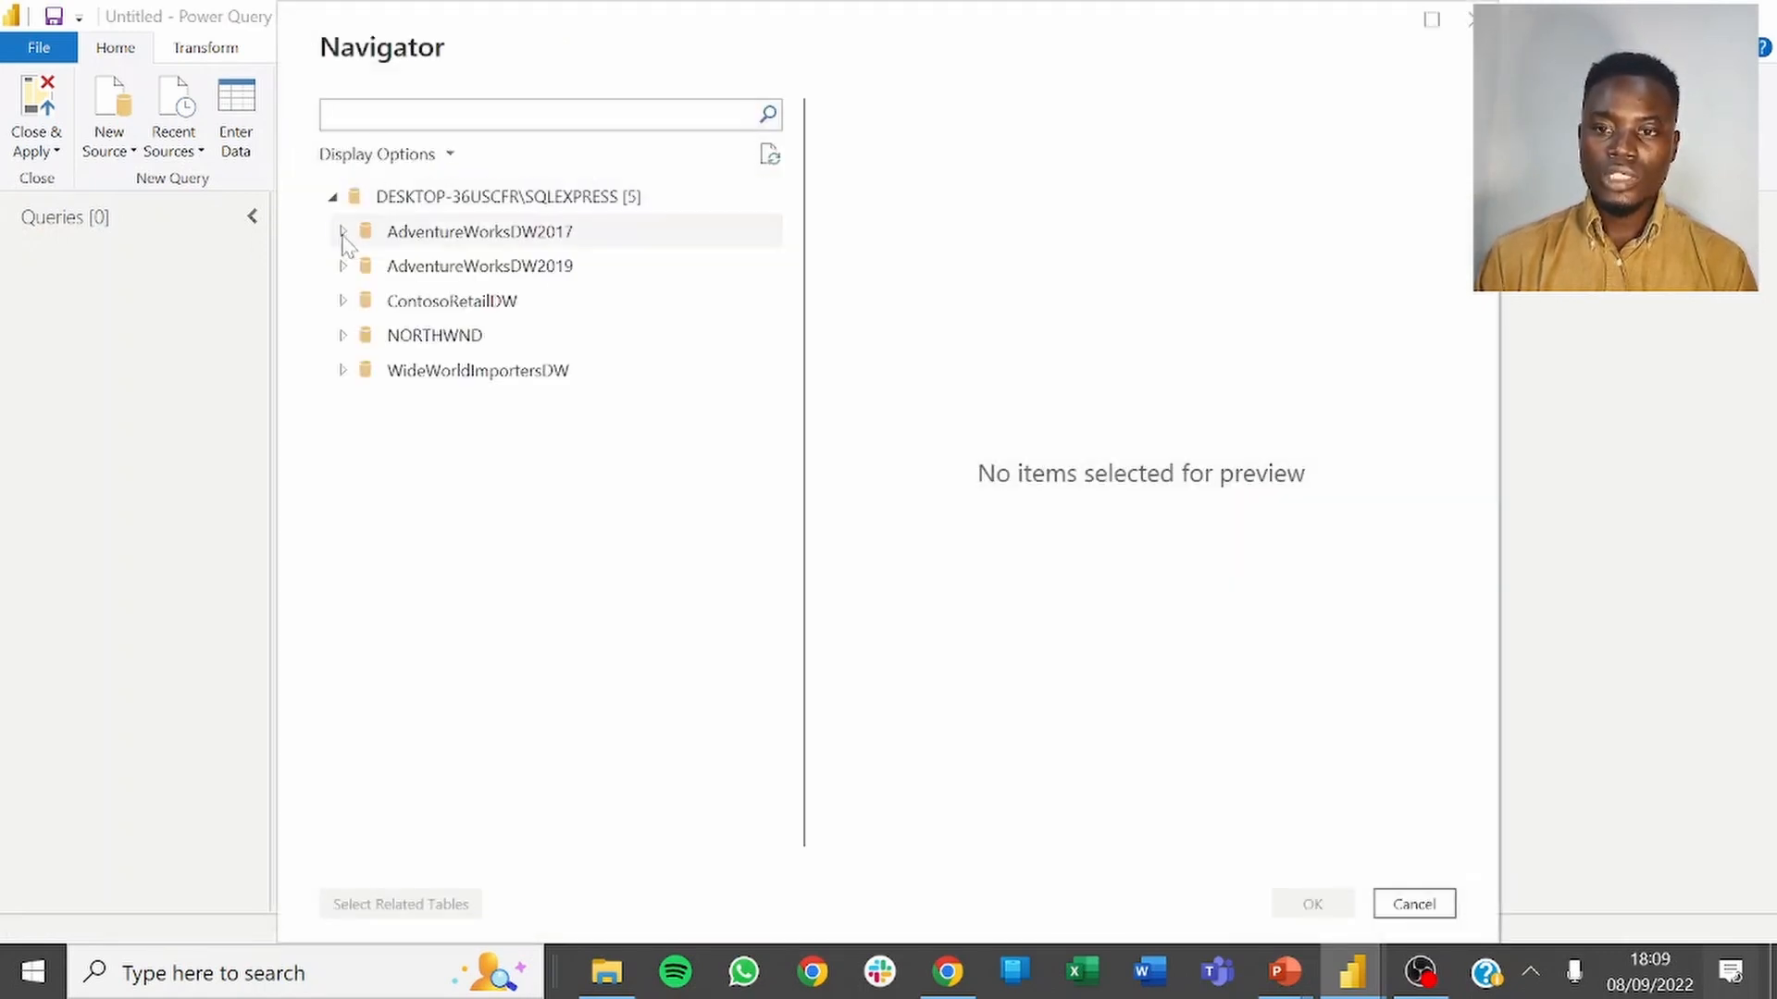
Load the FactResellerSales table from the AdventureWorksDW2017 database using the Import connection mode.
{"action": "left_click", "coordinate": [343, 232]}
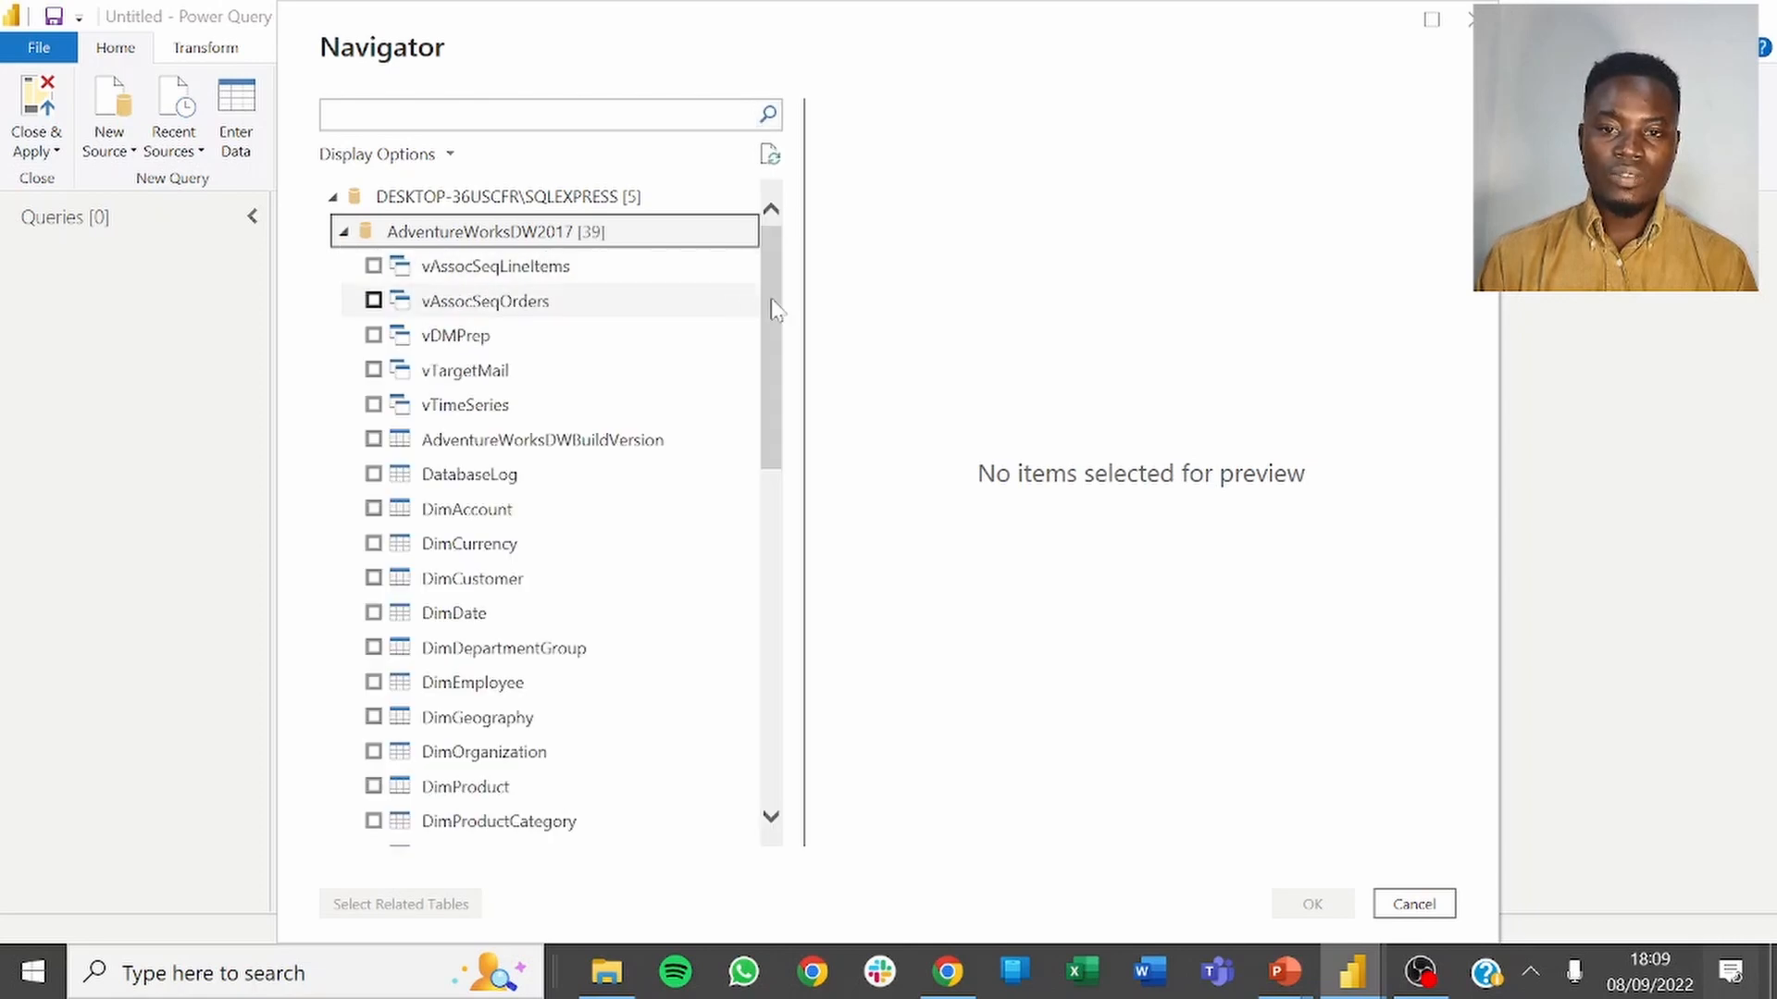
{"action": "left_click_drag", "start_coordinate": [777, 328], "coordinate": [789, 583]}
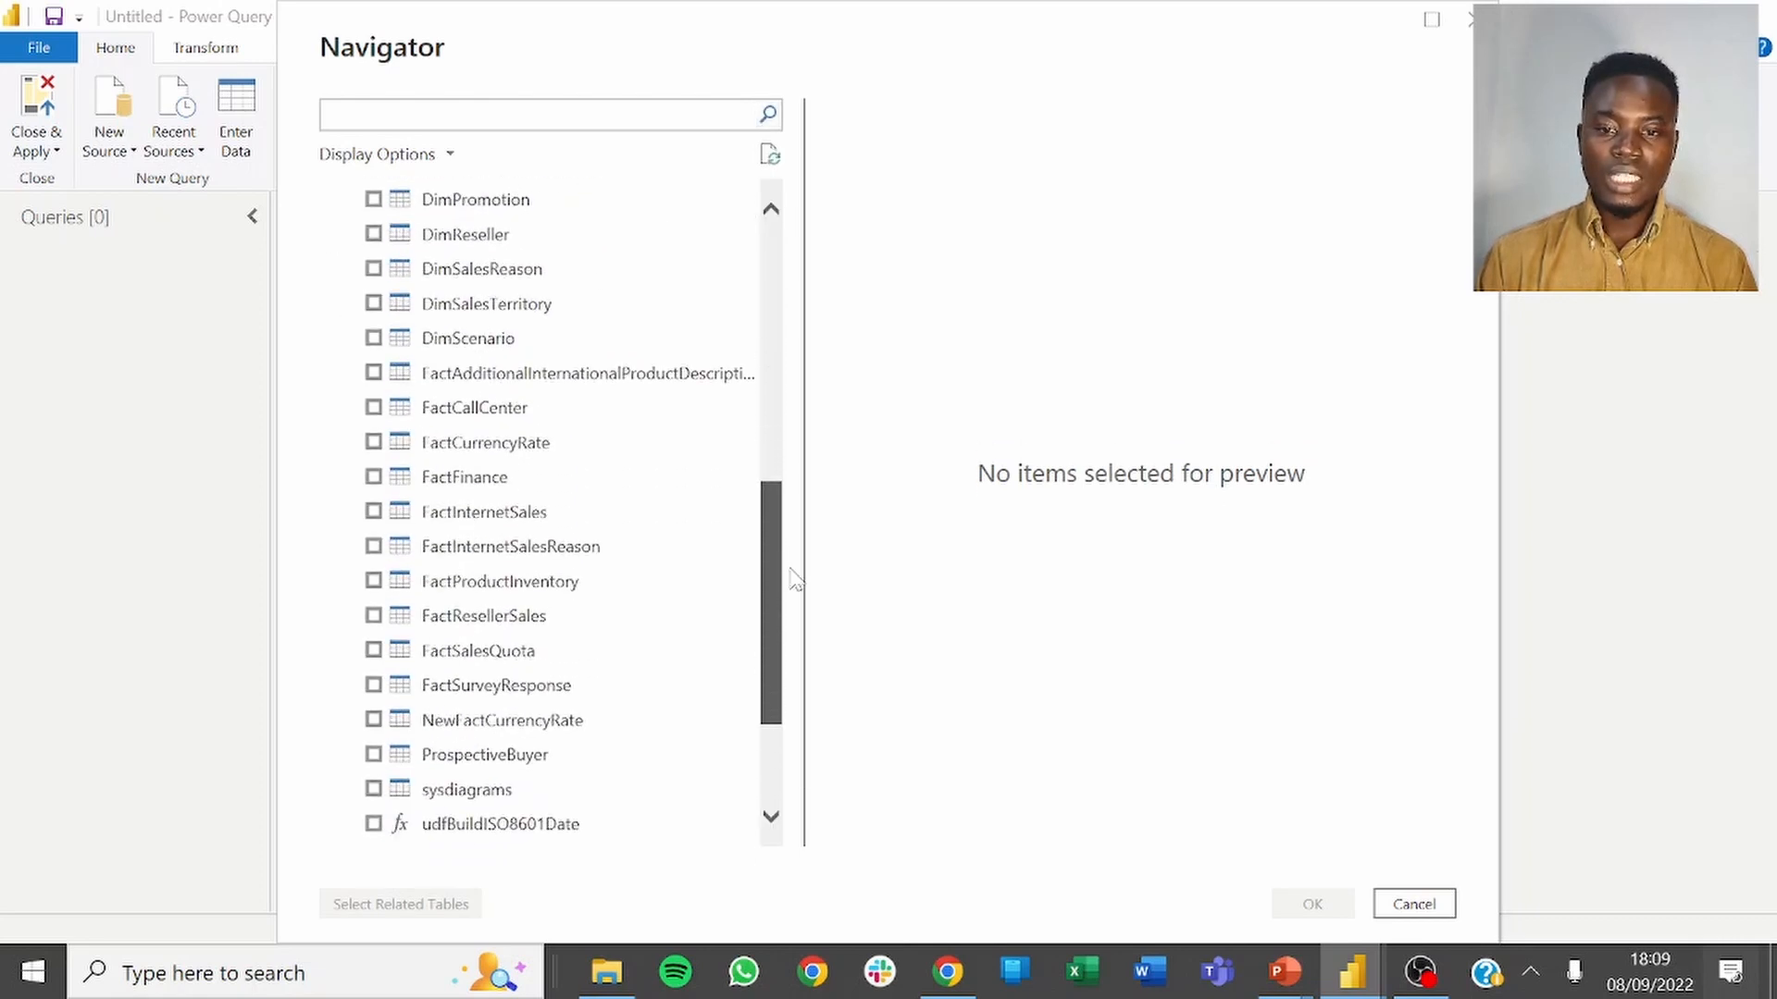
{"action": "left_click", "coordinate": [373, 617]}
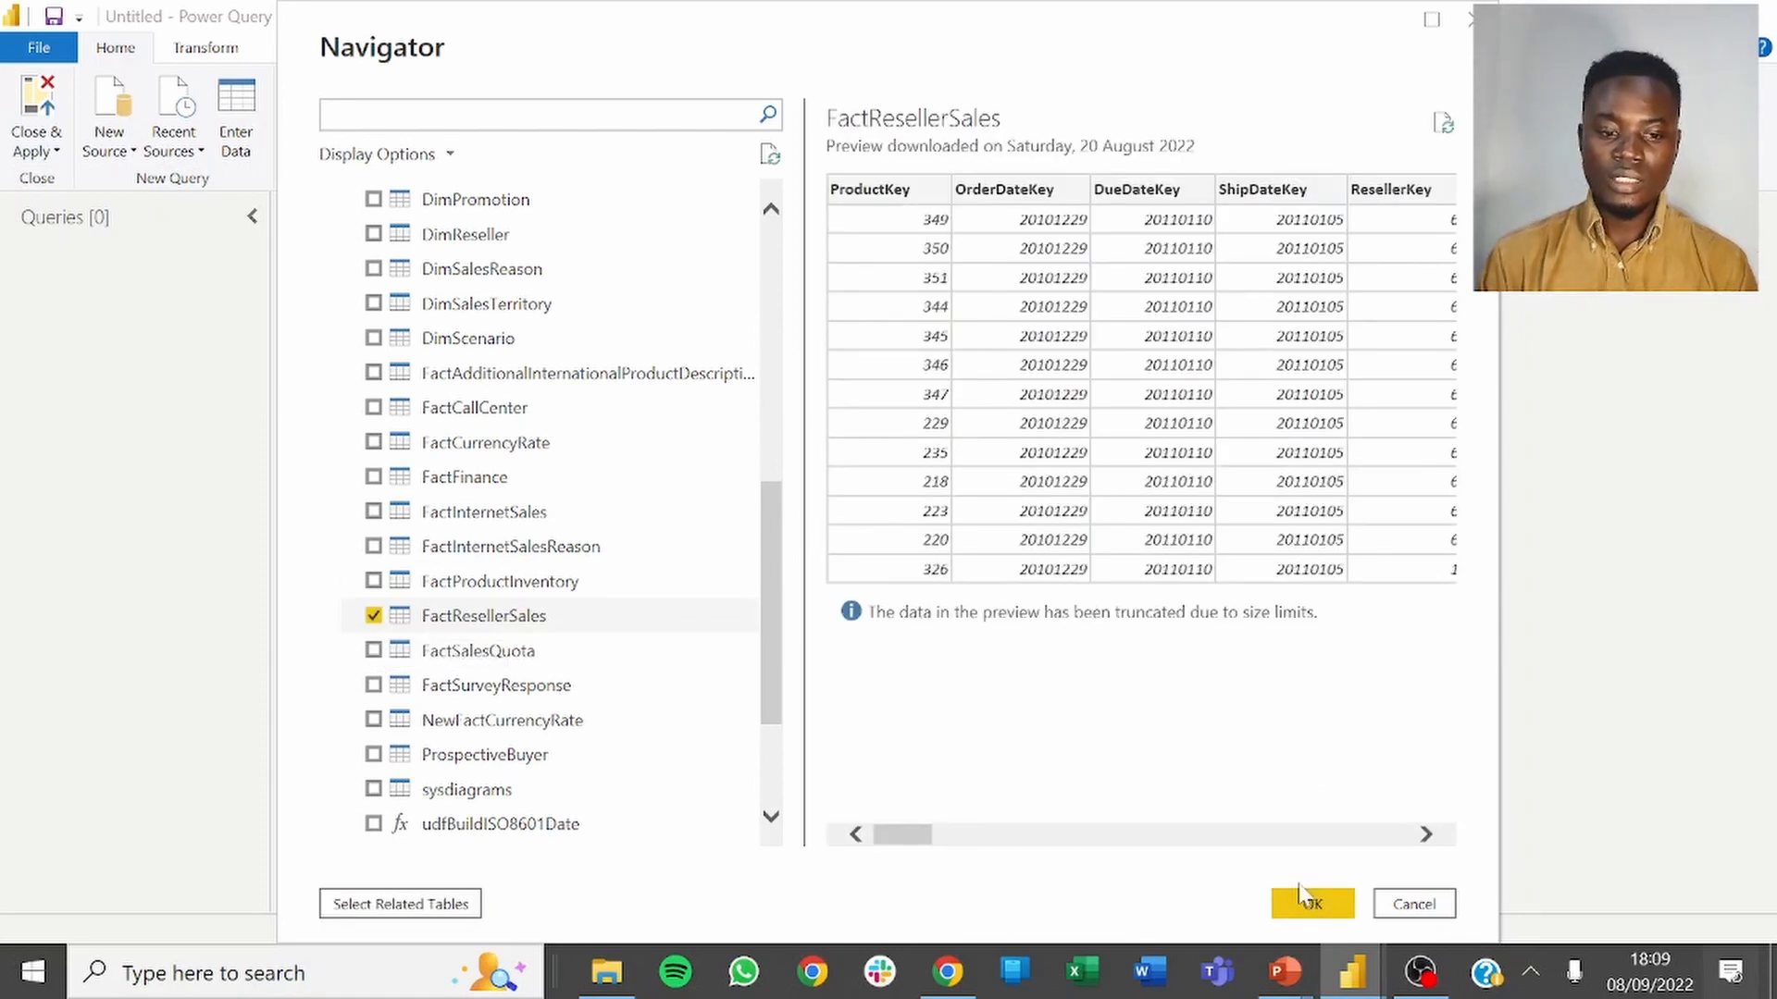
{"action": "left_click", "coordinate": [1324, 904]}
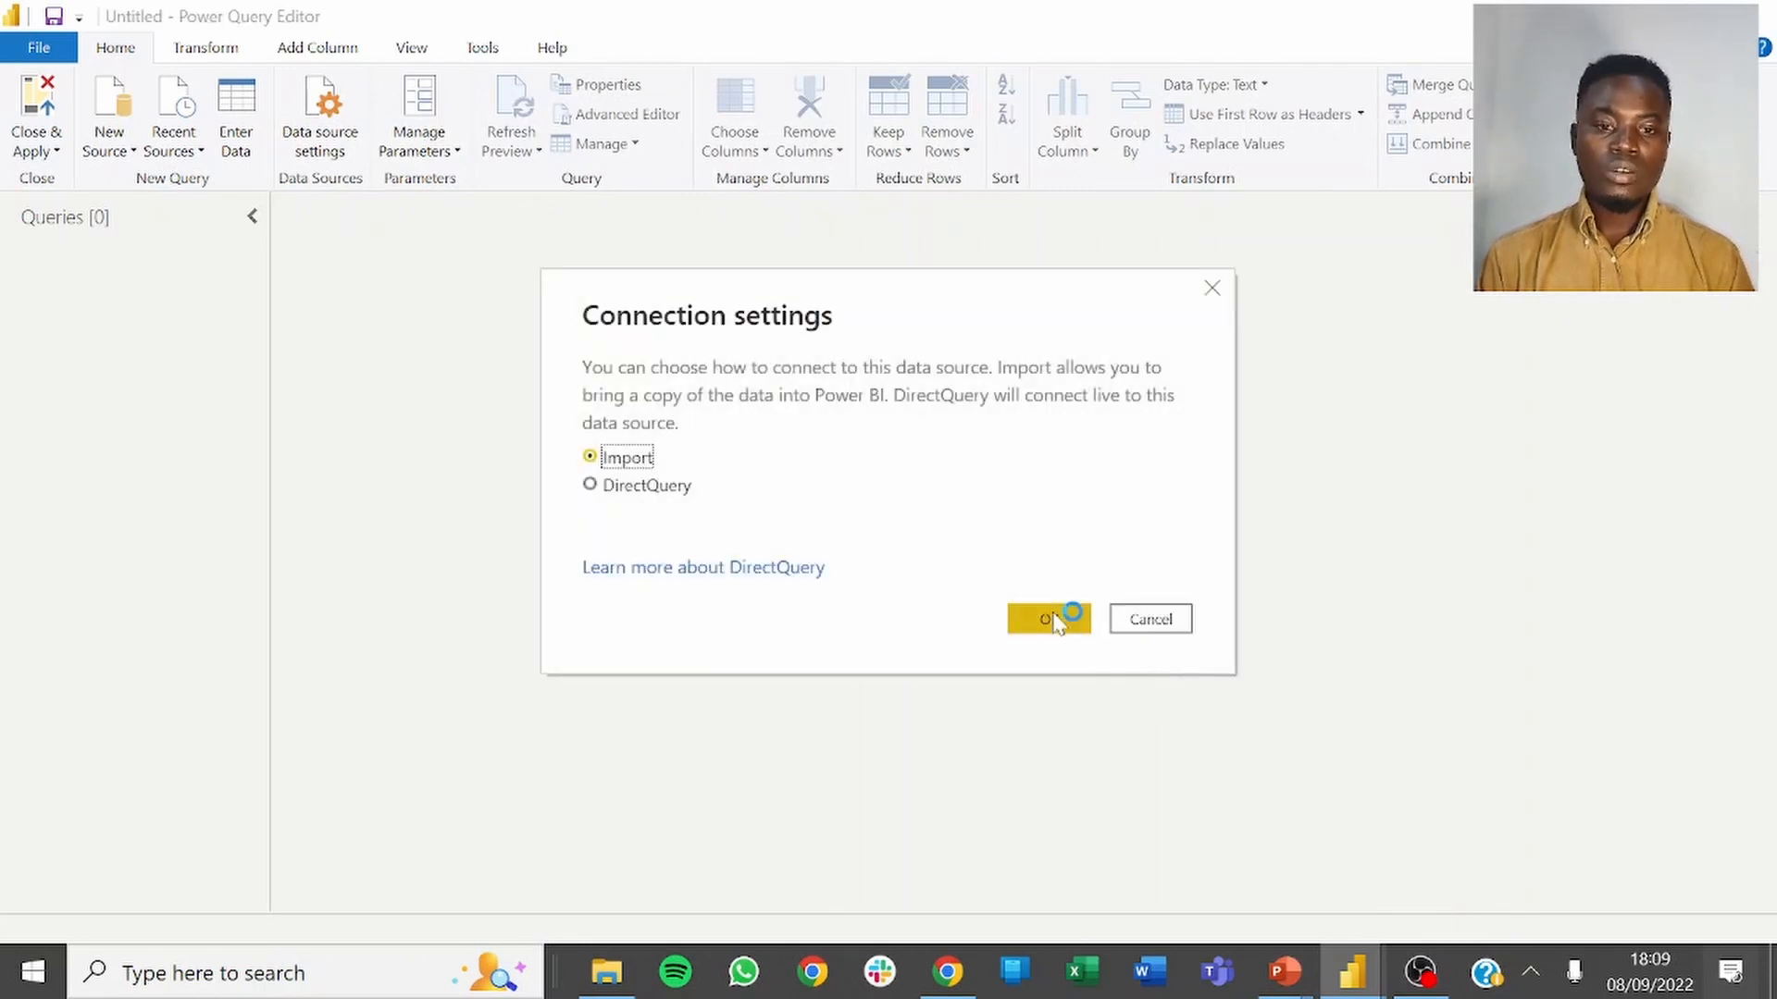
{"action": "left_click", "coordinate": [1055, 620]}
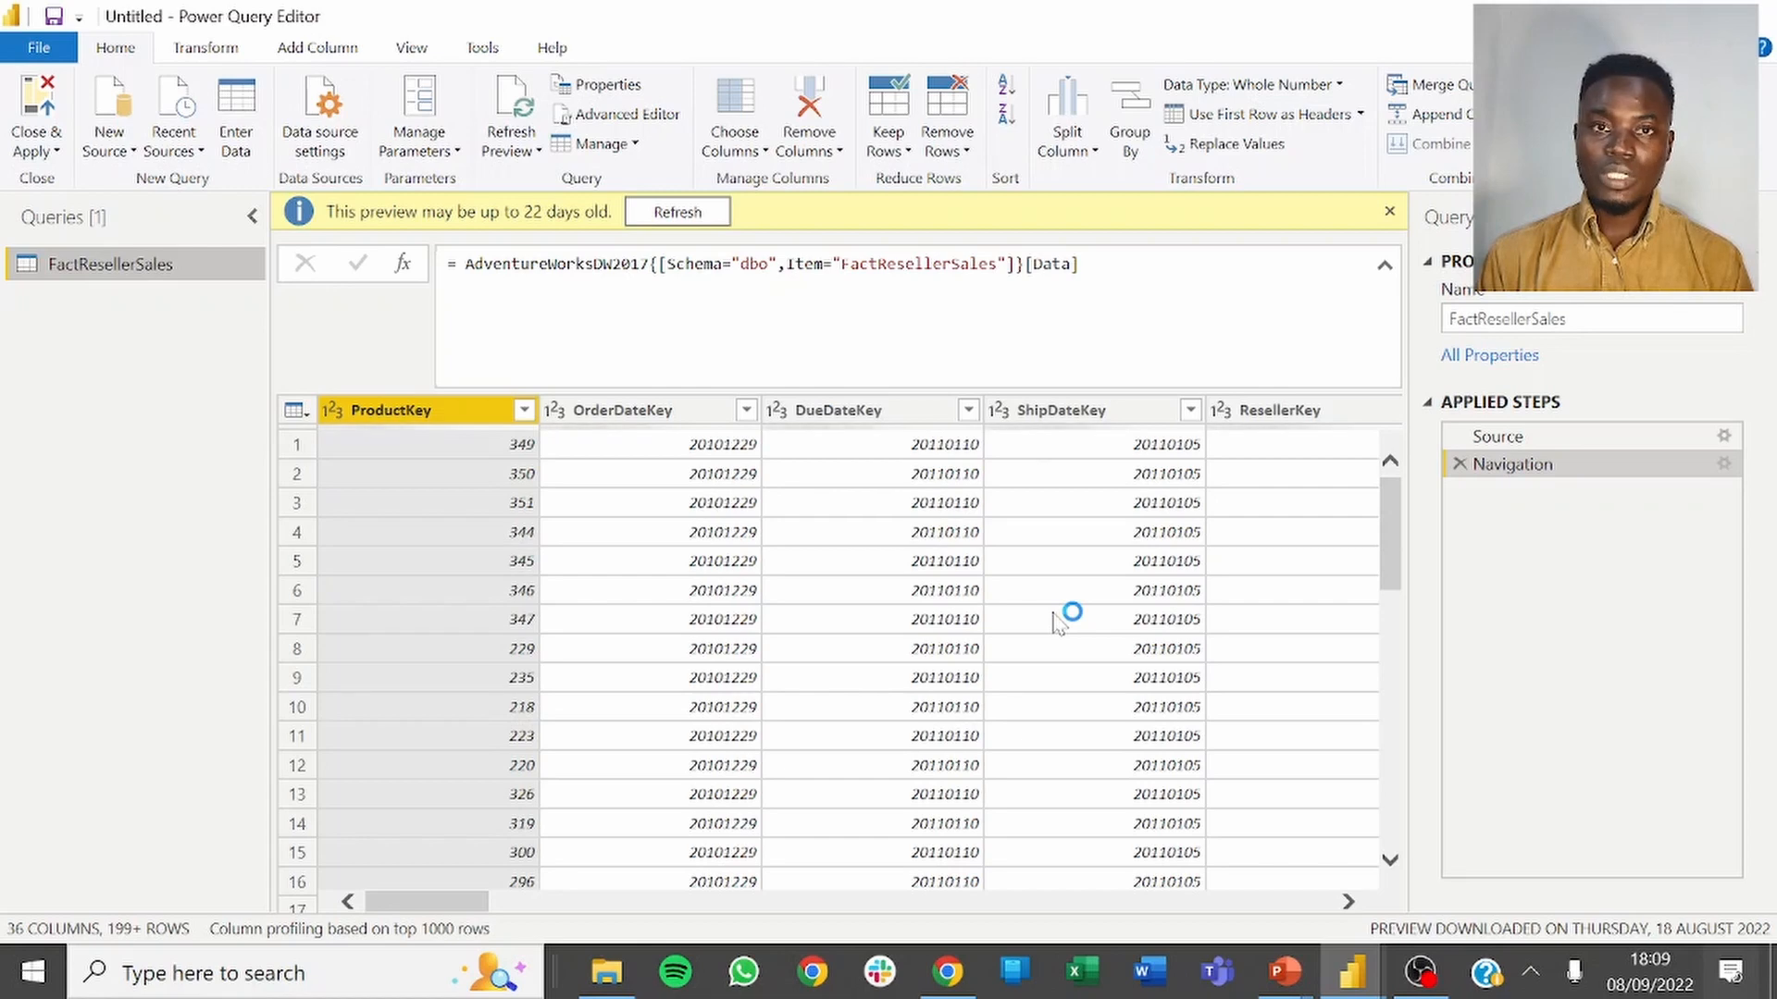
Switch to the Challenges presentation in PowerPoint and copy the text "ProductKey], [SalesOrderNumber]," from the Day 22 instructions.
{"action": "key", "text": "alt+Tab"}
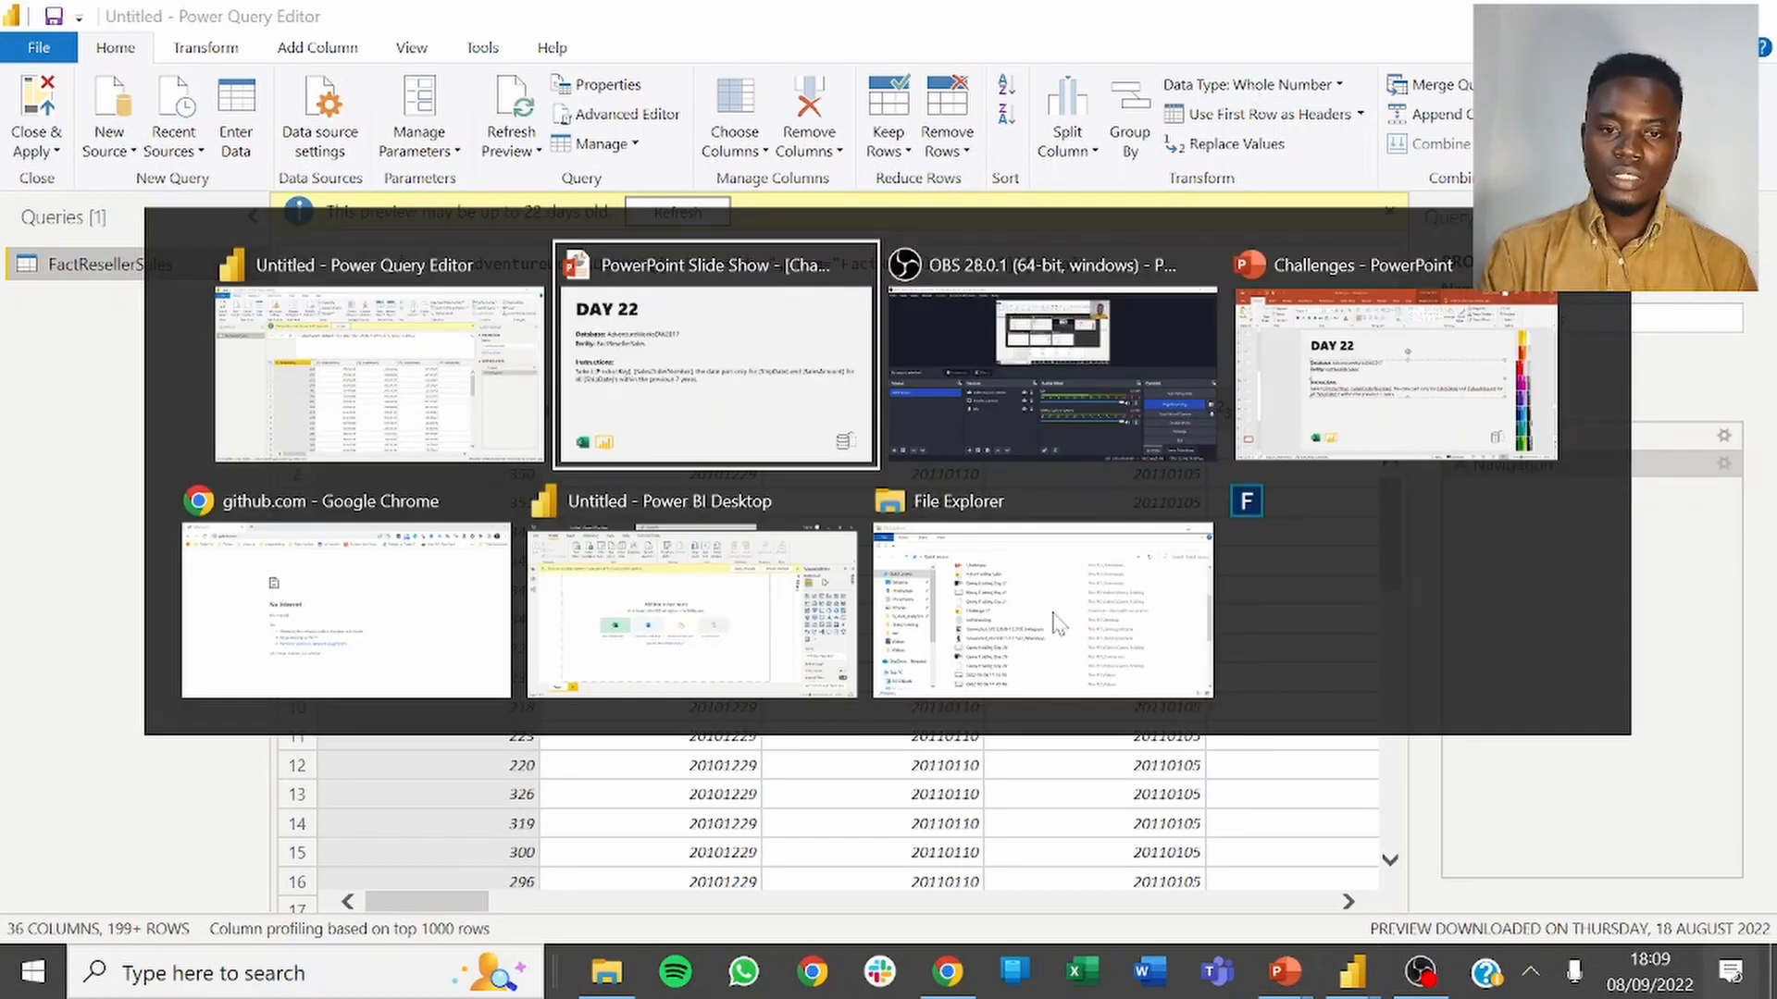
{"action": "left_click", "coordinate": [1352, 419]}
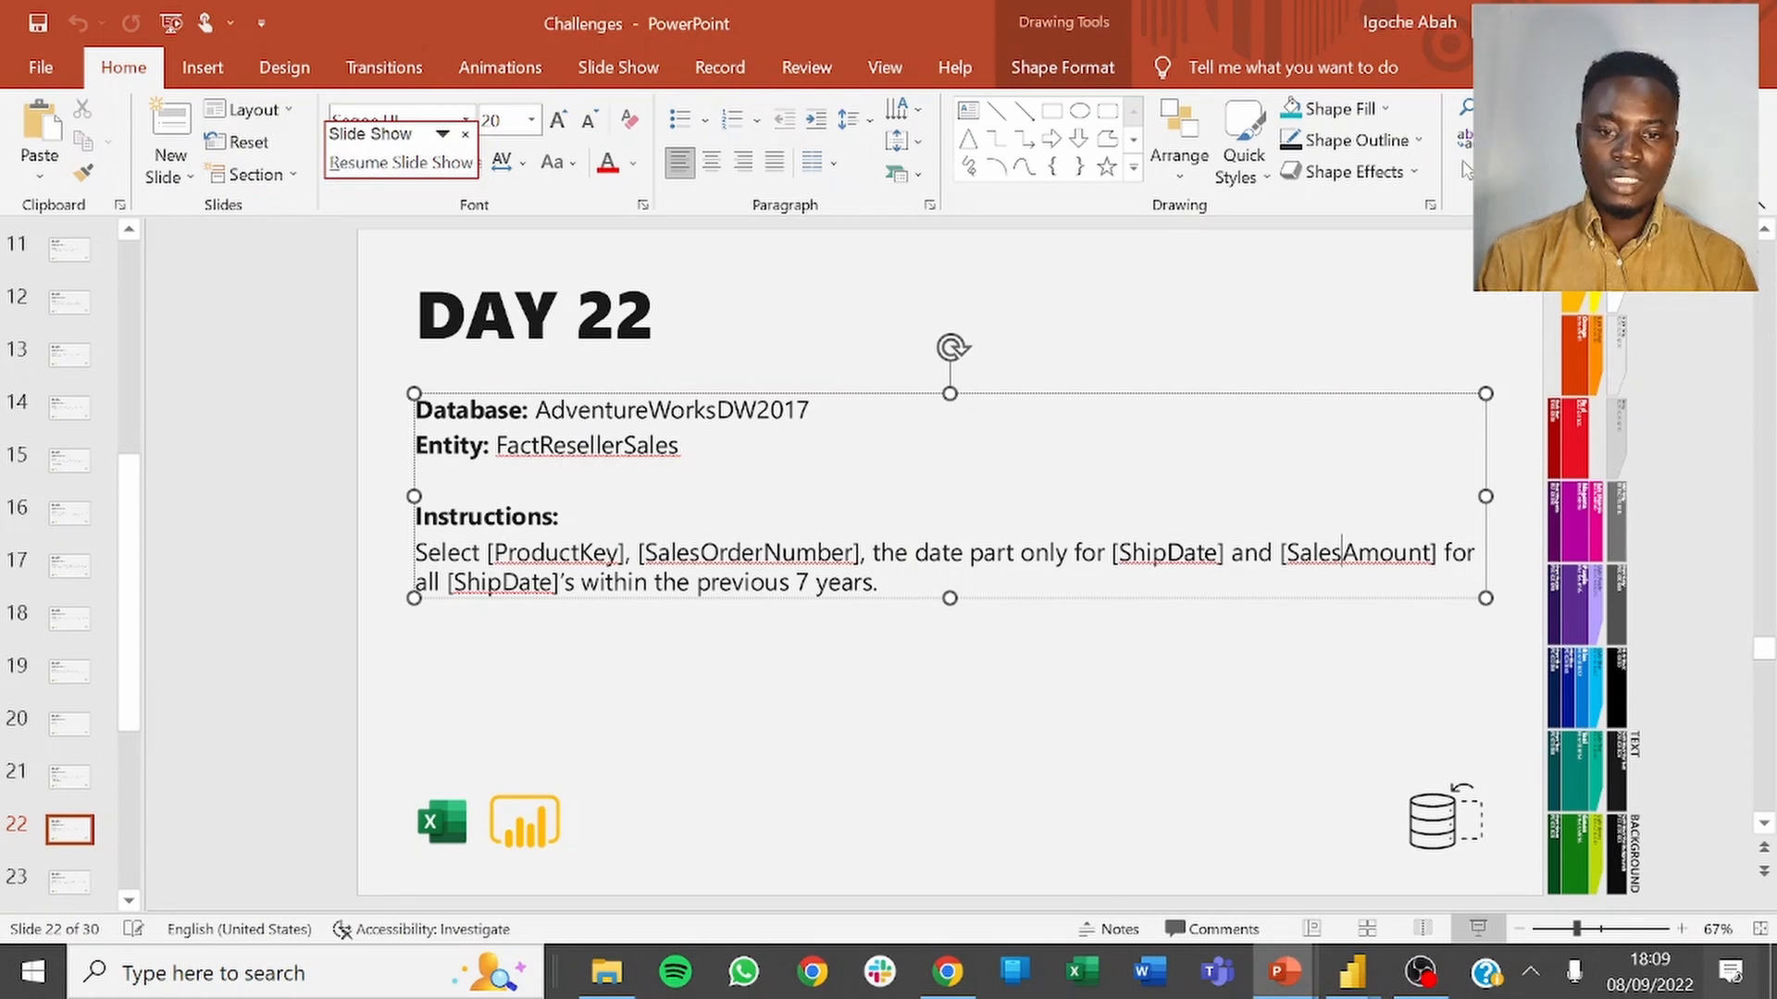
{"action": "left_click_drag", "start_coordinate": [872, 553], "coordinate": [493, 552]}
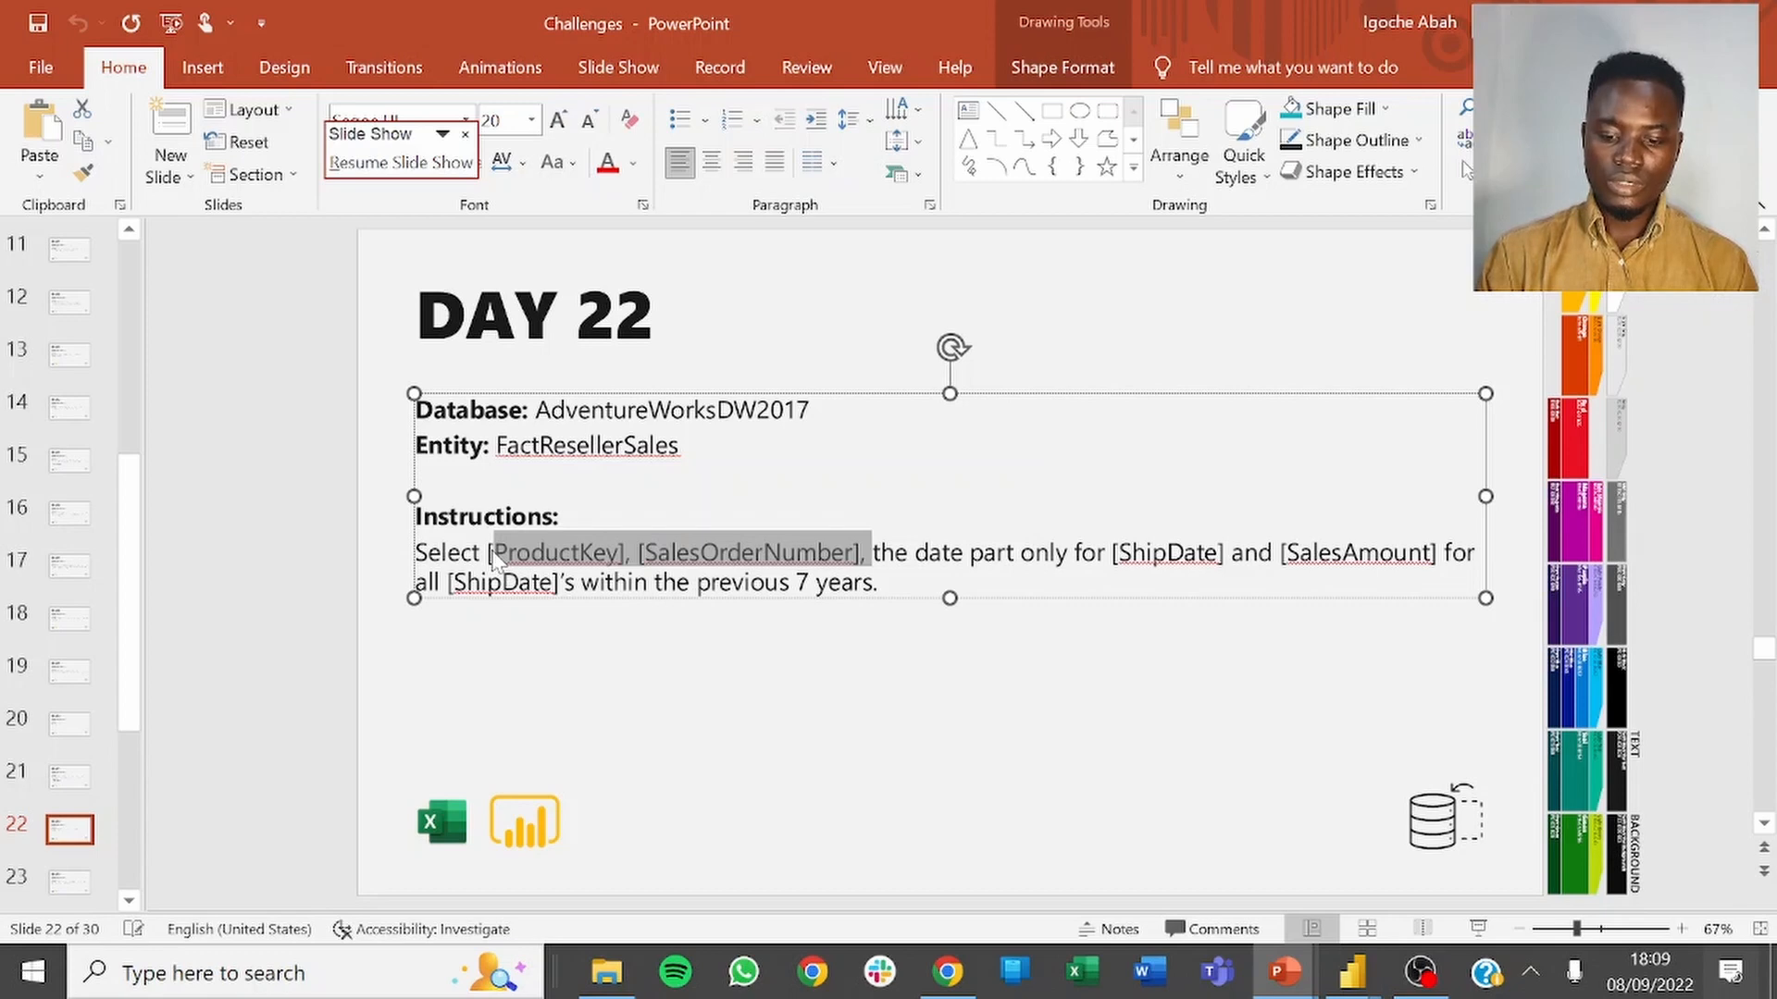
Return to Power Query Editor and append [[ProductKey], [SalesOrderNumber]] to the FactResellerSales formula to keep only those columns.
{"action": "key", "text": "alt+Tab"}
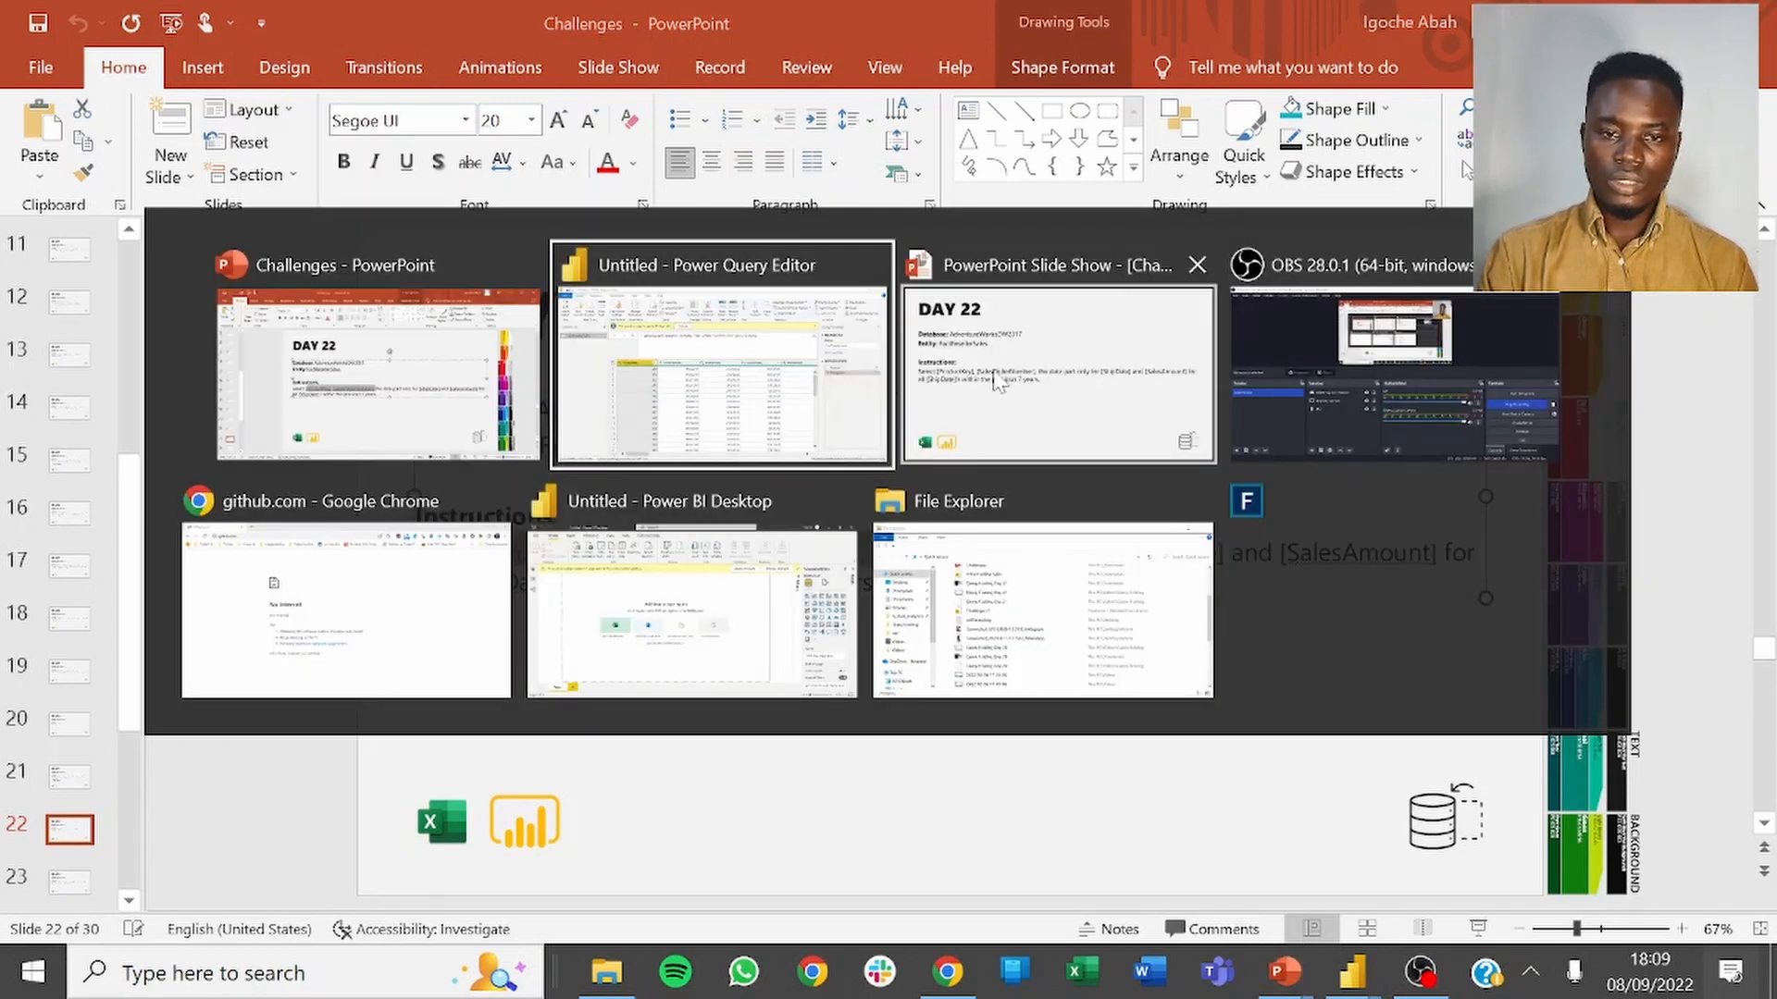
{"action": "left_click", "coordinate": [745, 351]}
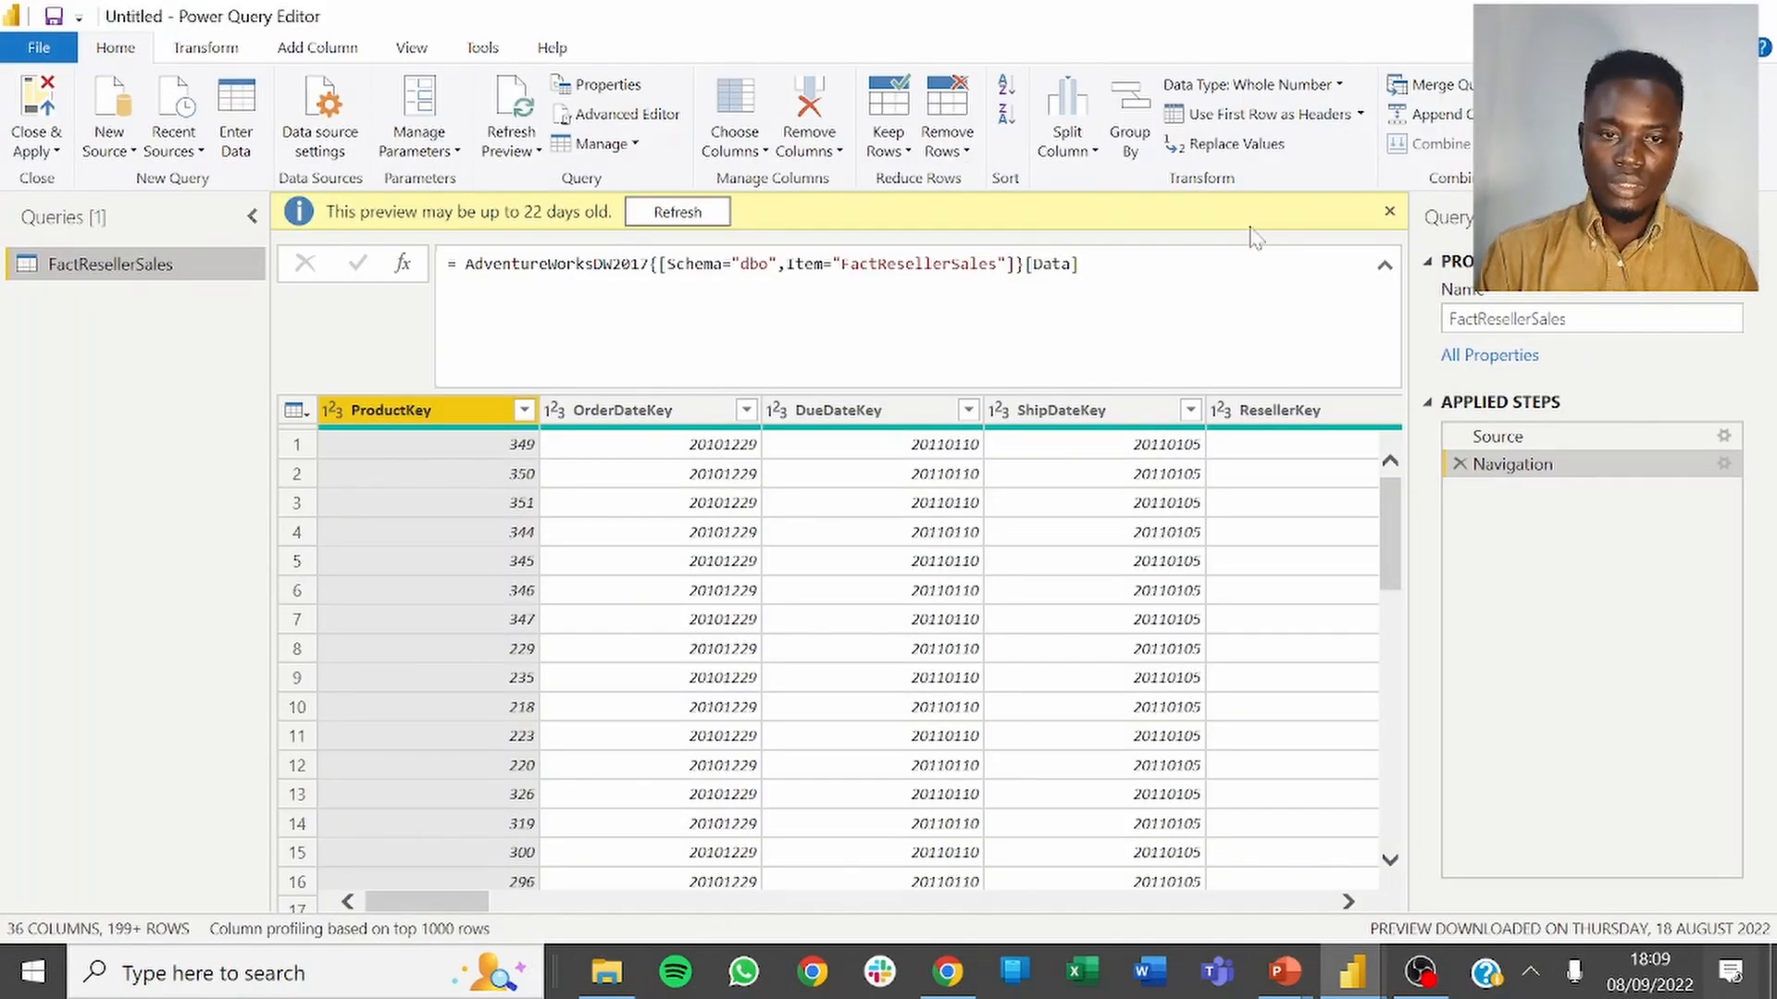
{"action": "left_click", "coordinate": [1368, 275]}
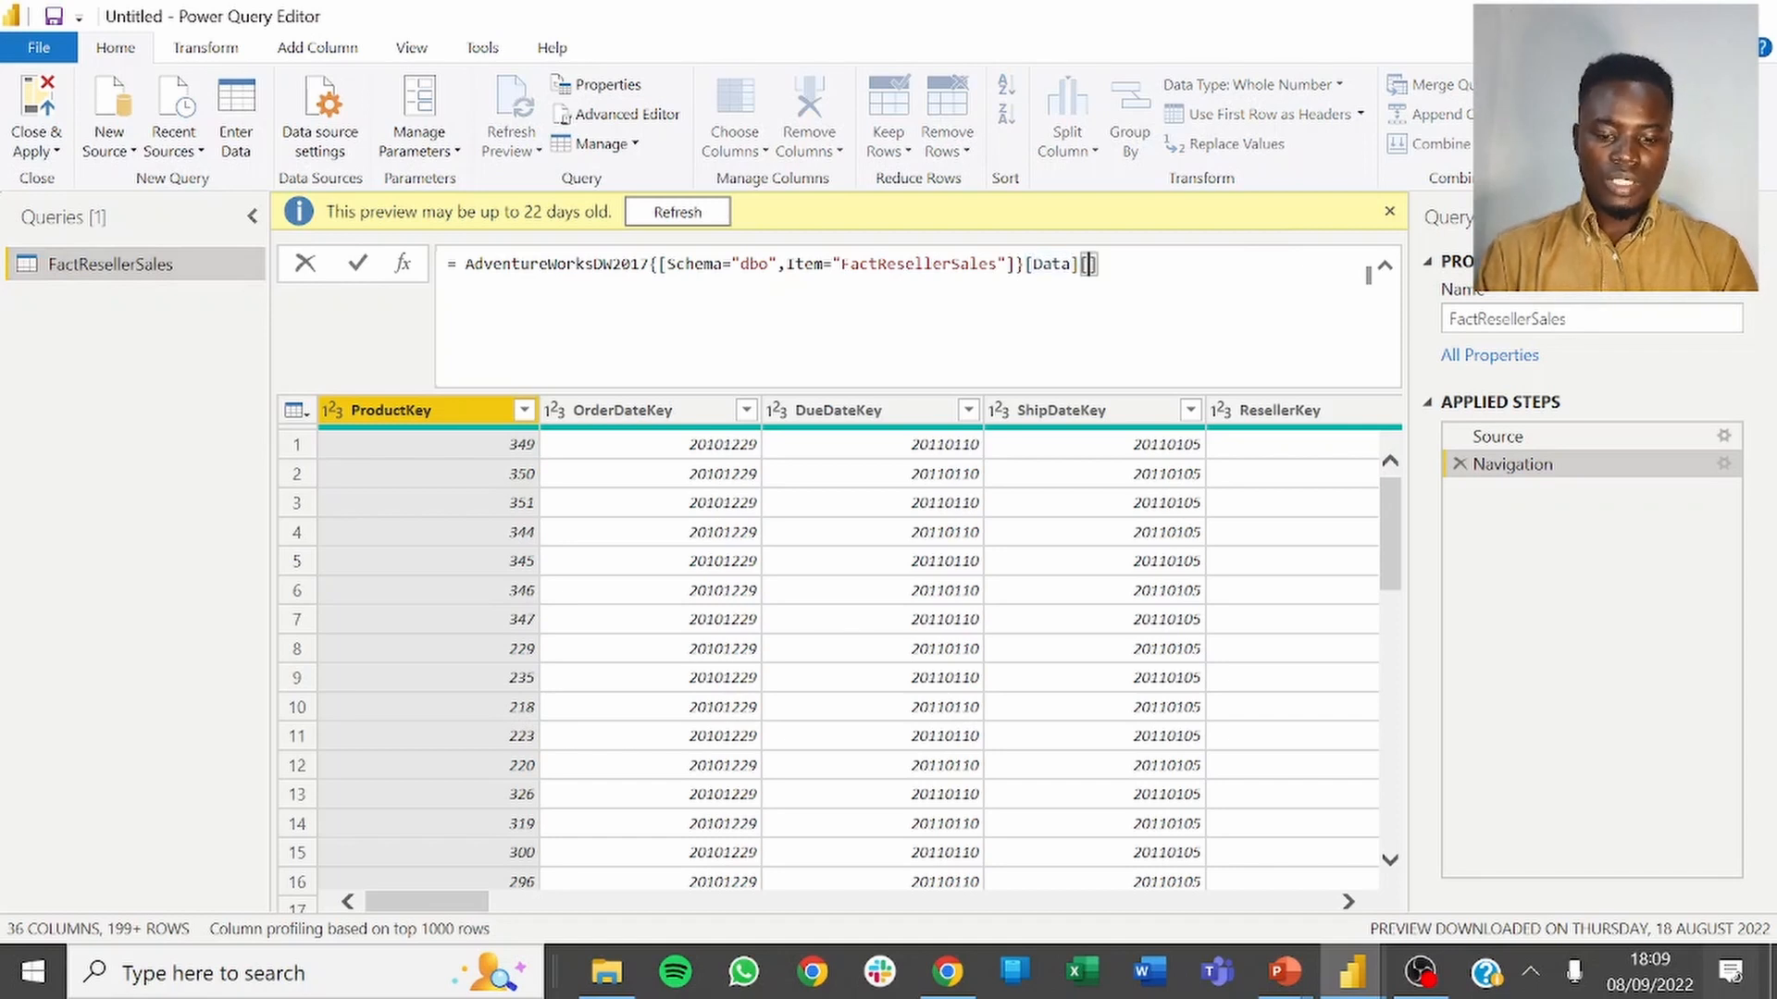
{"action": "type", "text": "[ProductKey], [SalesOrderNumber],"}
{"action": "key", "text": "BackSpace"}
{"action": "key", "text": "BackSpace"}
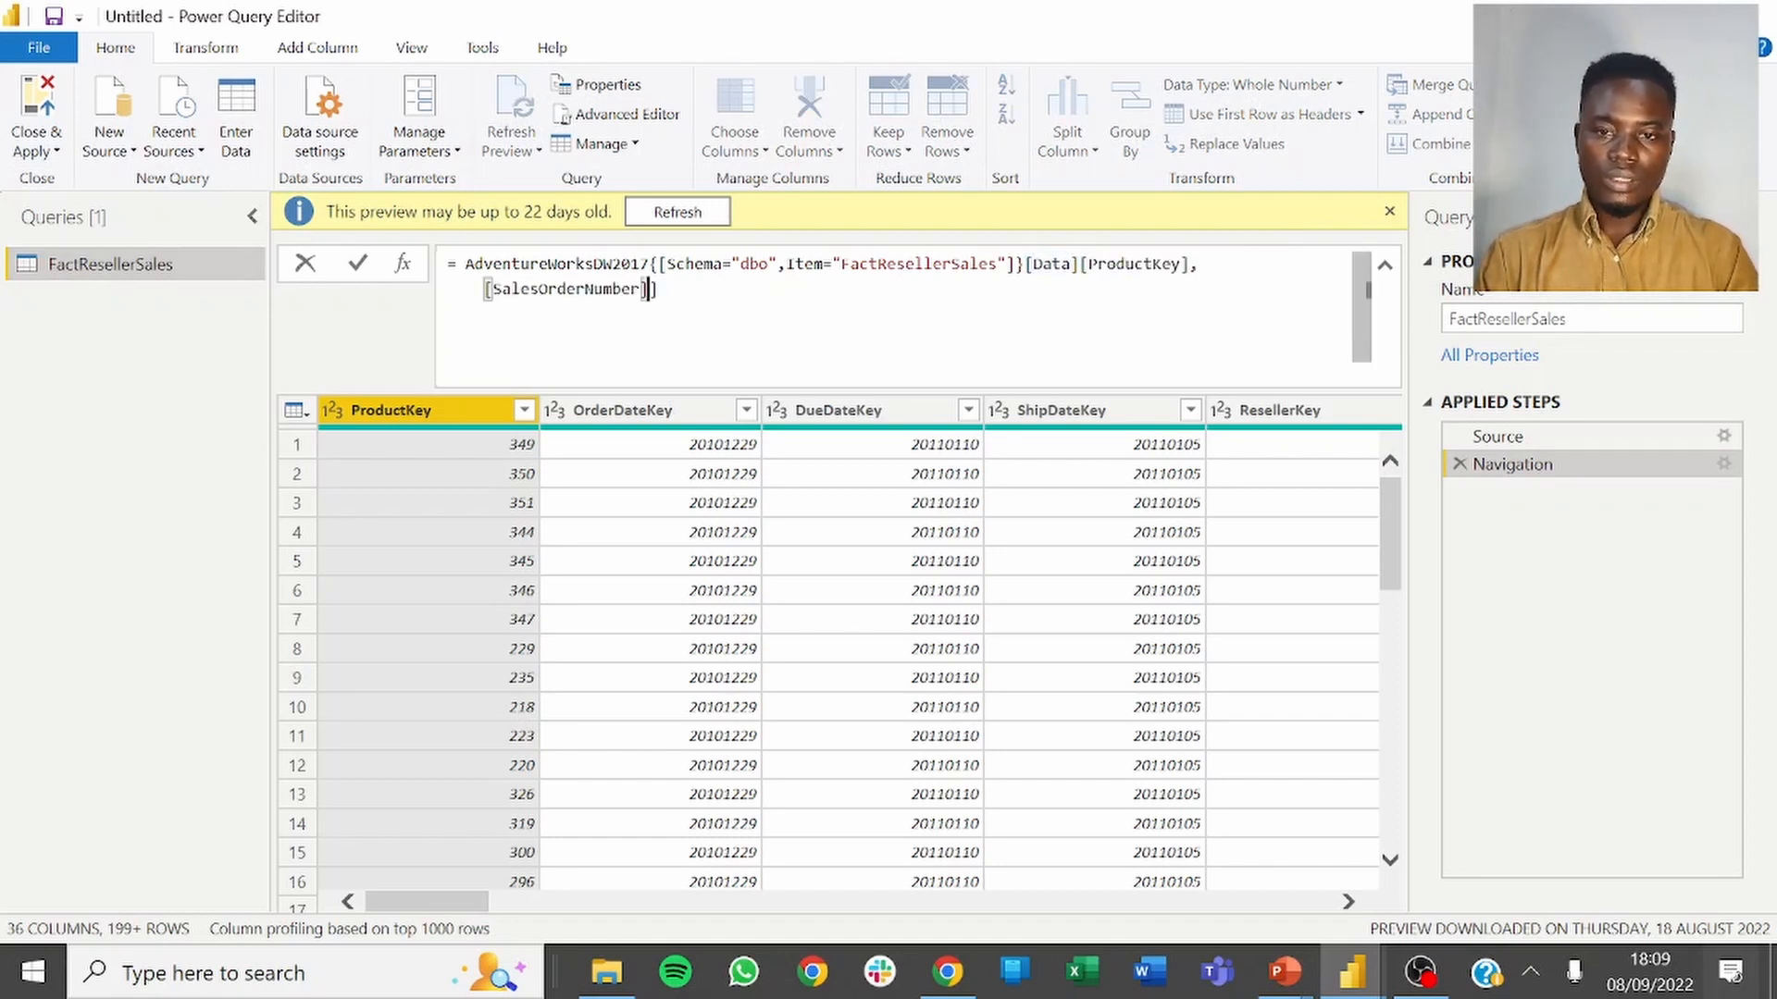
{"action": "key", "text": "Return"}
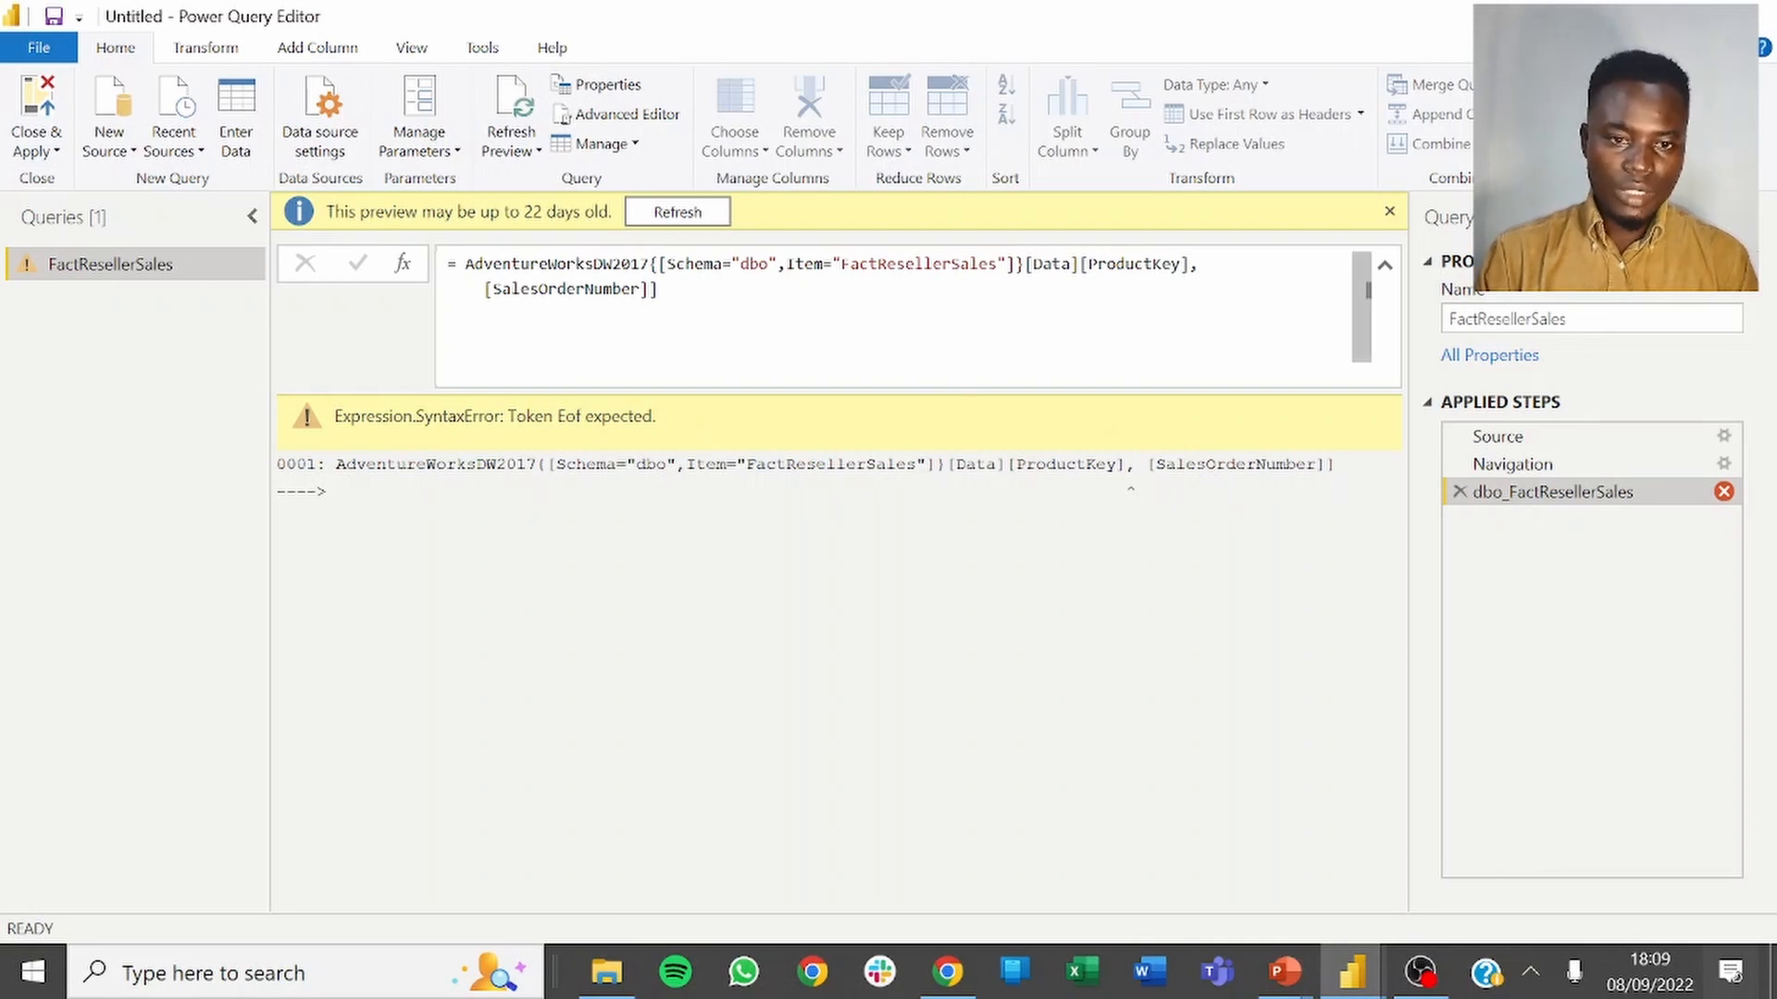
{"action": "left_click", "coordinate": [1081, 264]}
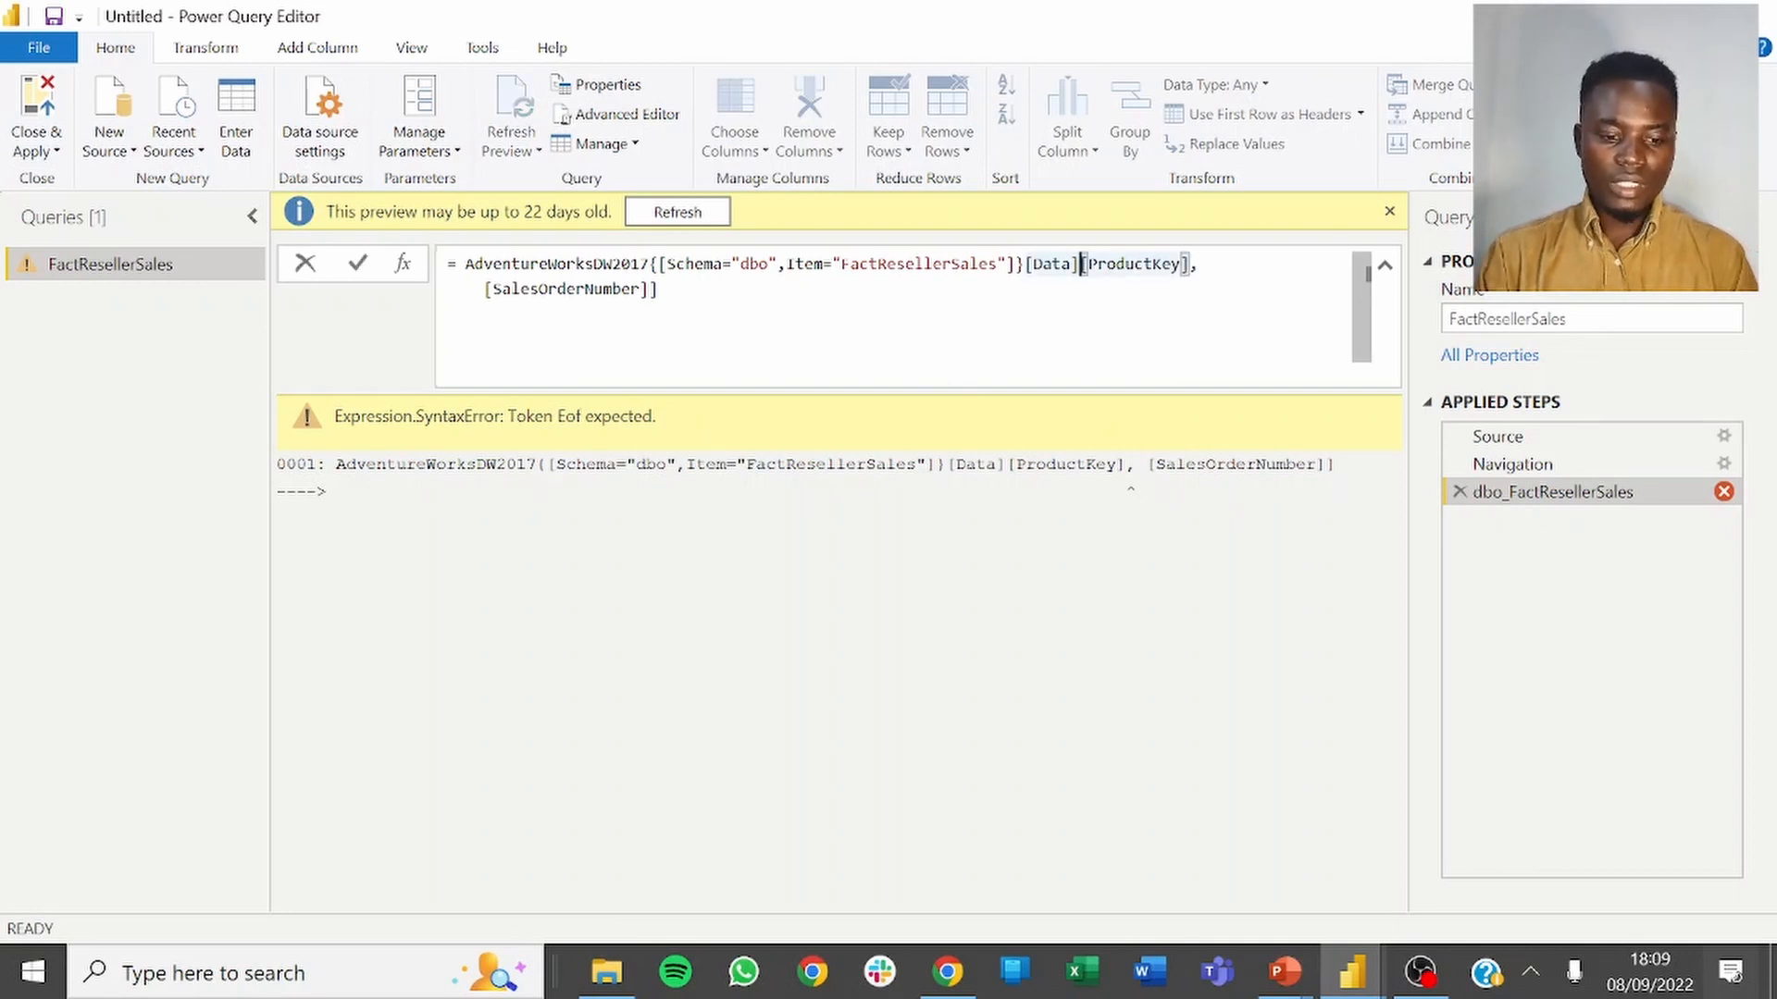
{"action": "type", "text": "["}
{"action": "key", "text": "Return"}
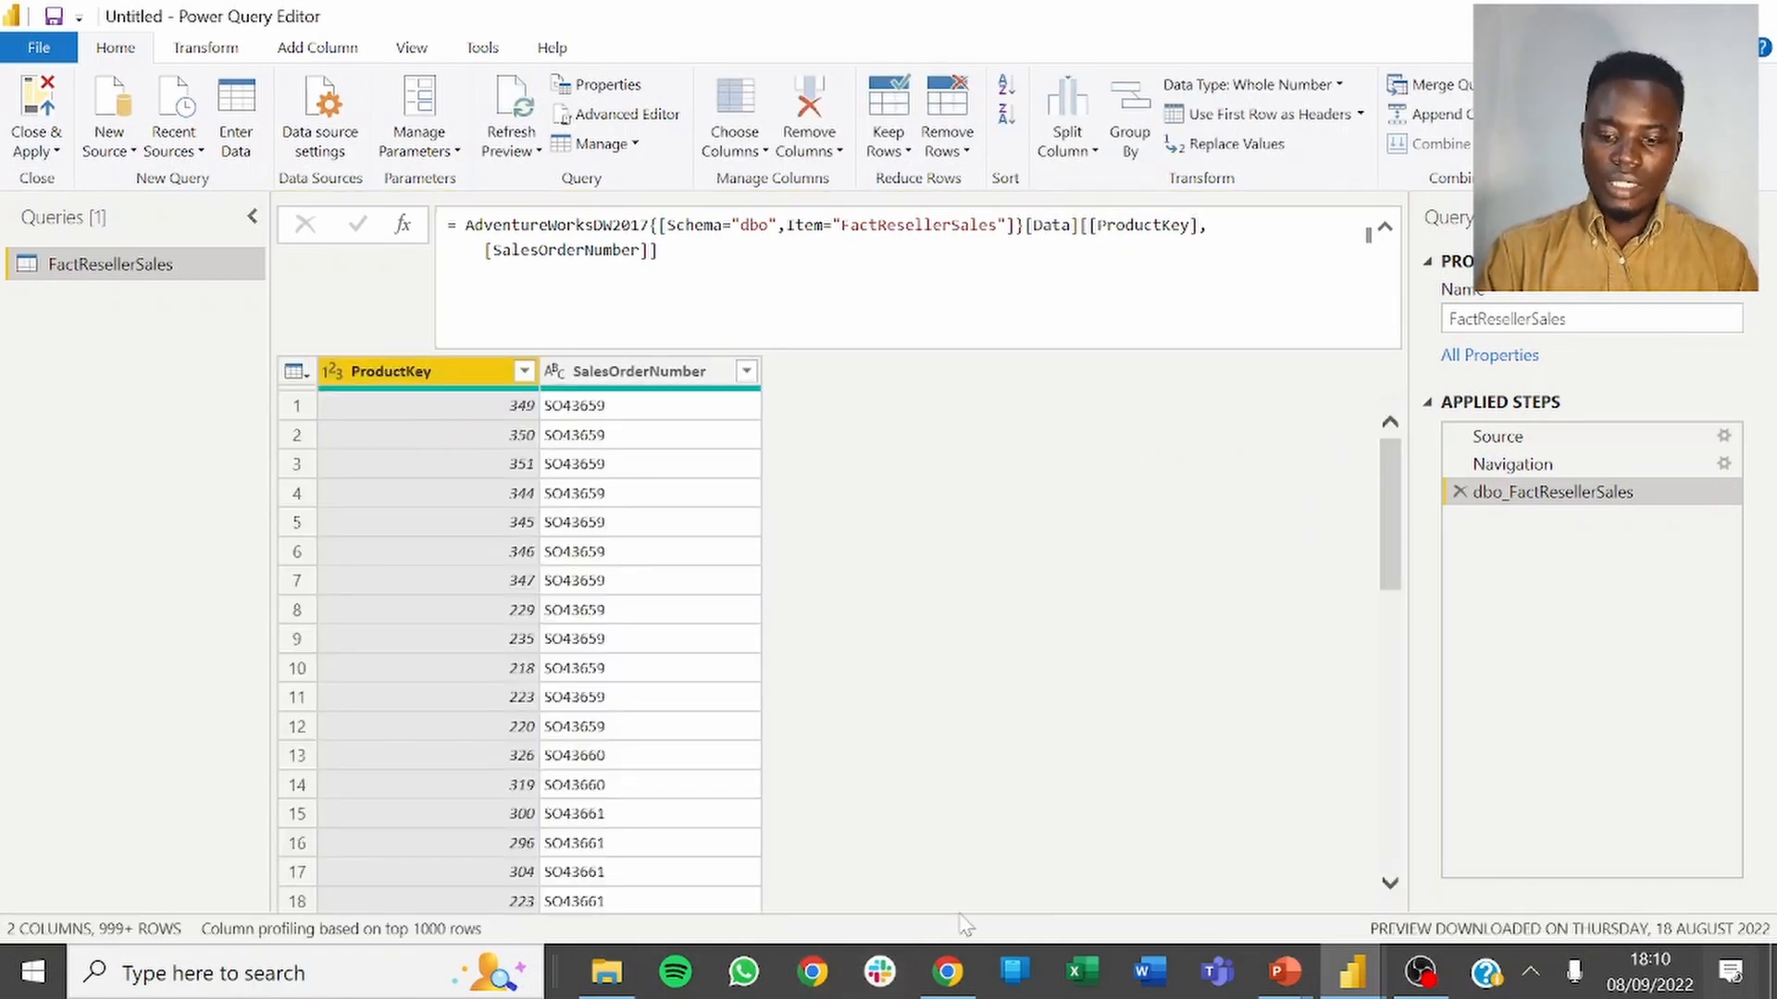
Add [ShipDate] after [SalesOrderNumber] in the formula's column selection and apply it.
{"action": "key", "text": "alt"}
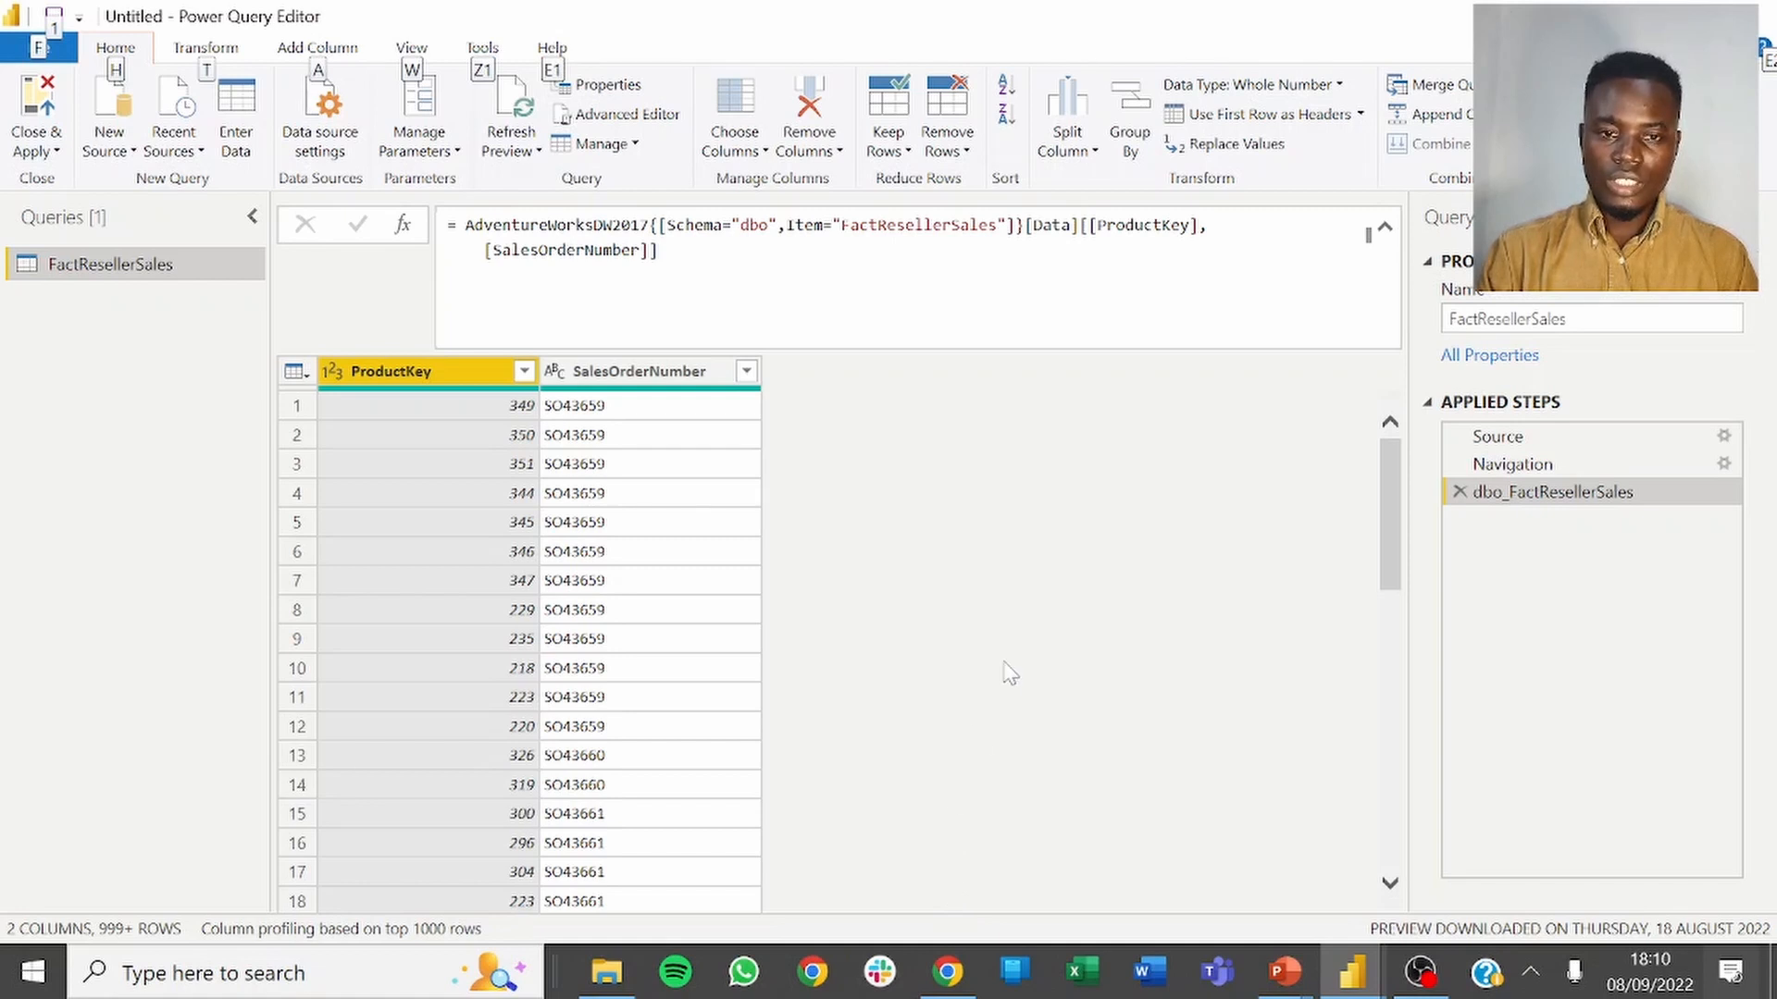
{"action": "left_click", "coordinate": [650, 251]}
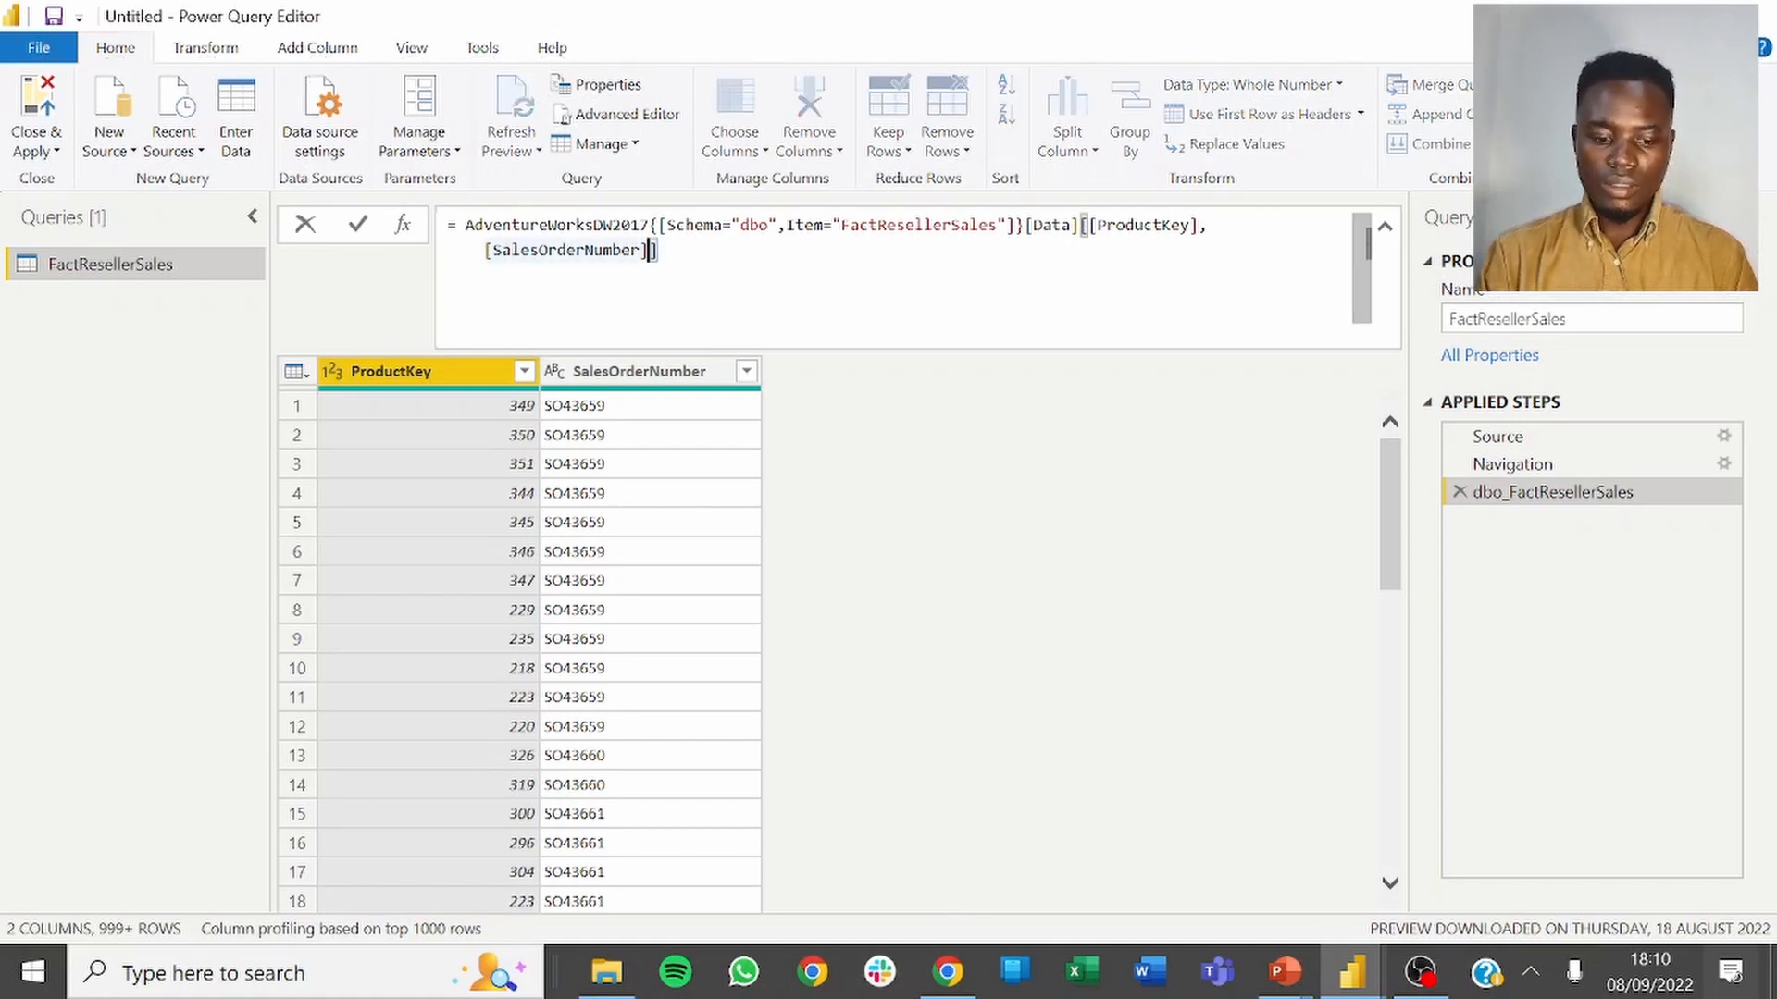
{"action": "type", "text": ","}
{"action": "type", "text": "[ShipDat"}
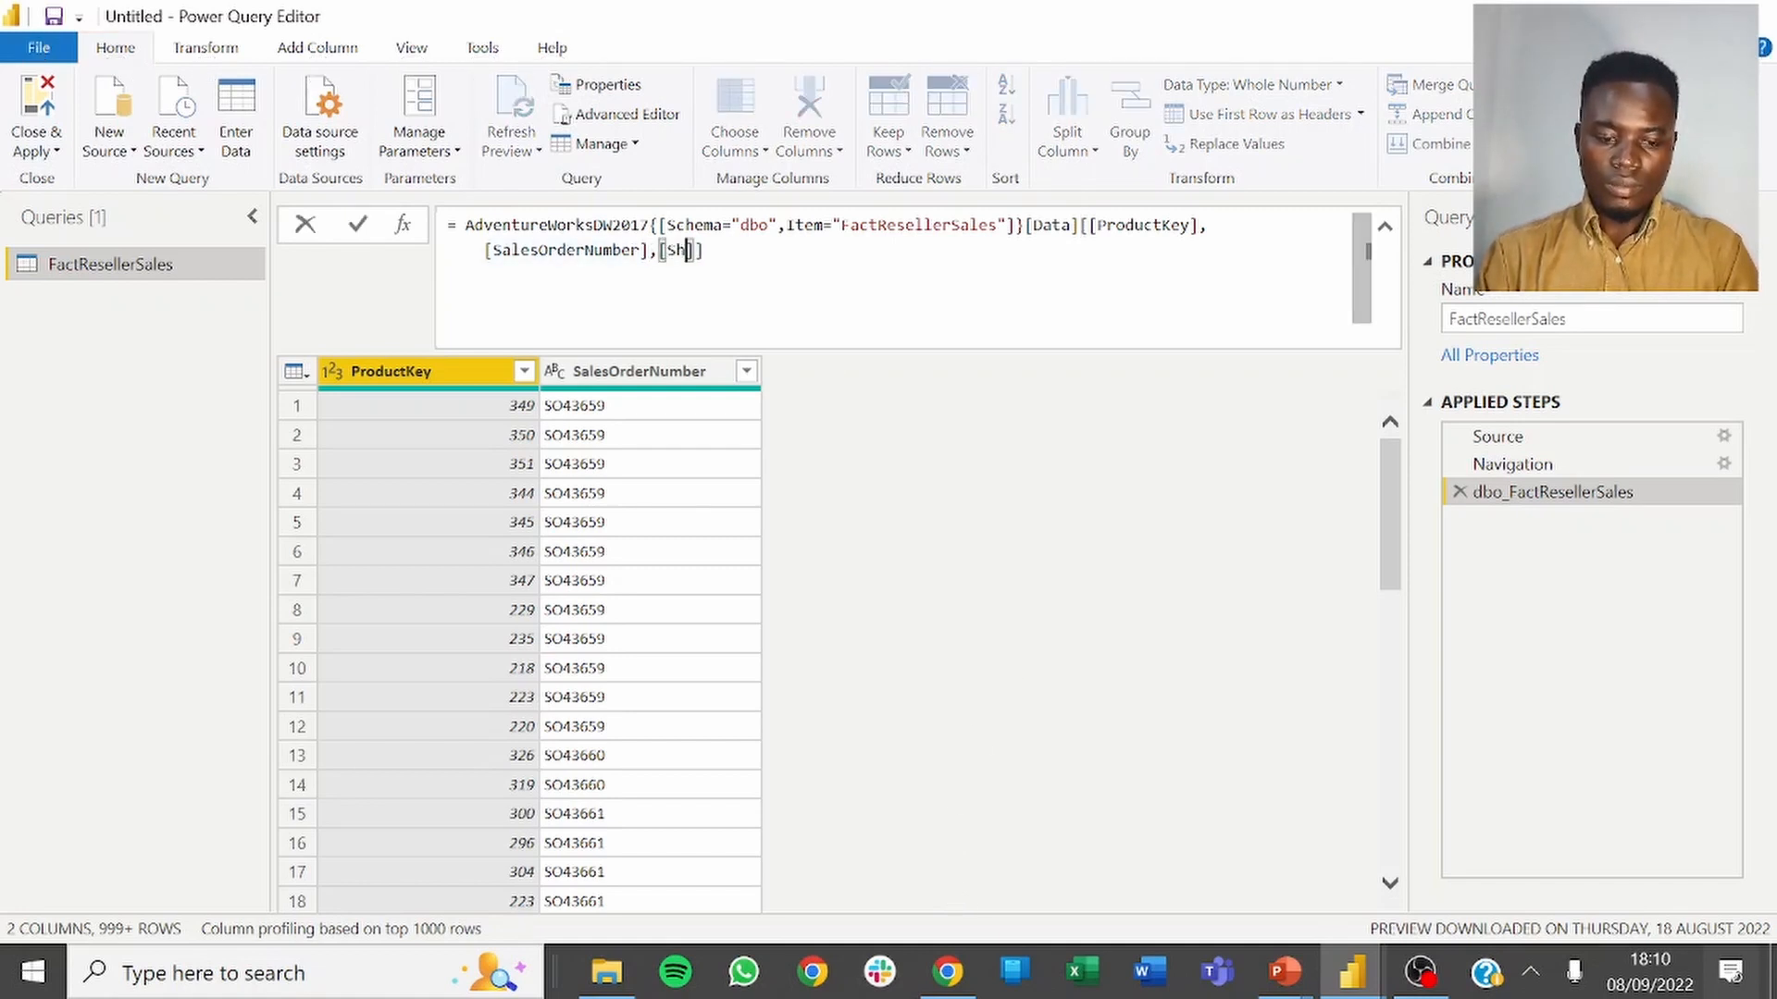
{"action": "type", "text": "e"}
{"action": "key", "text": "Return"}
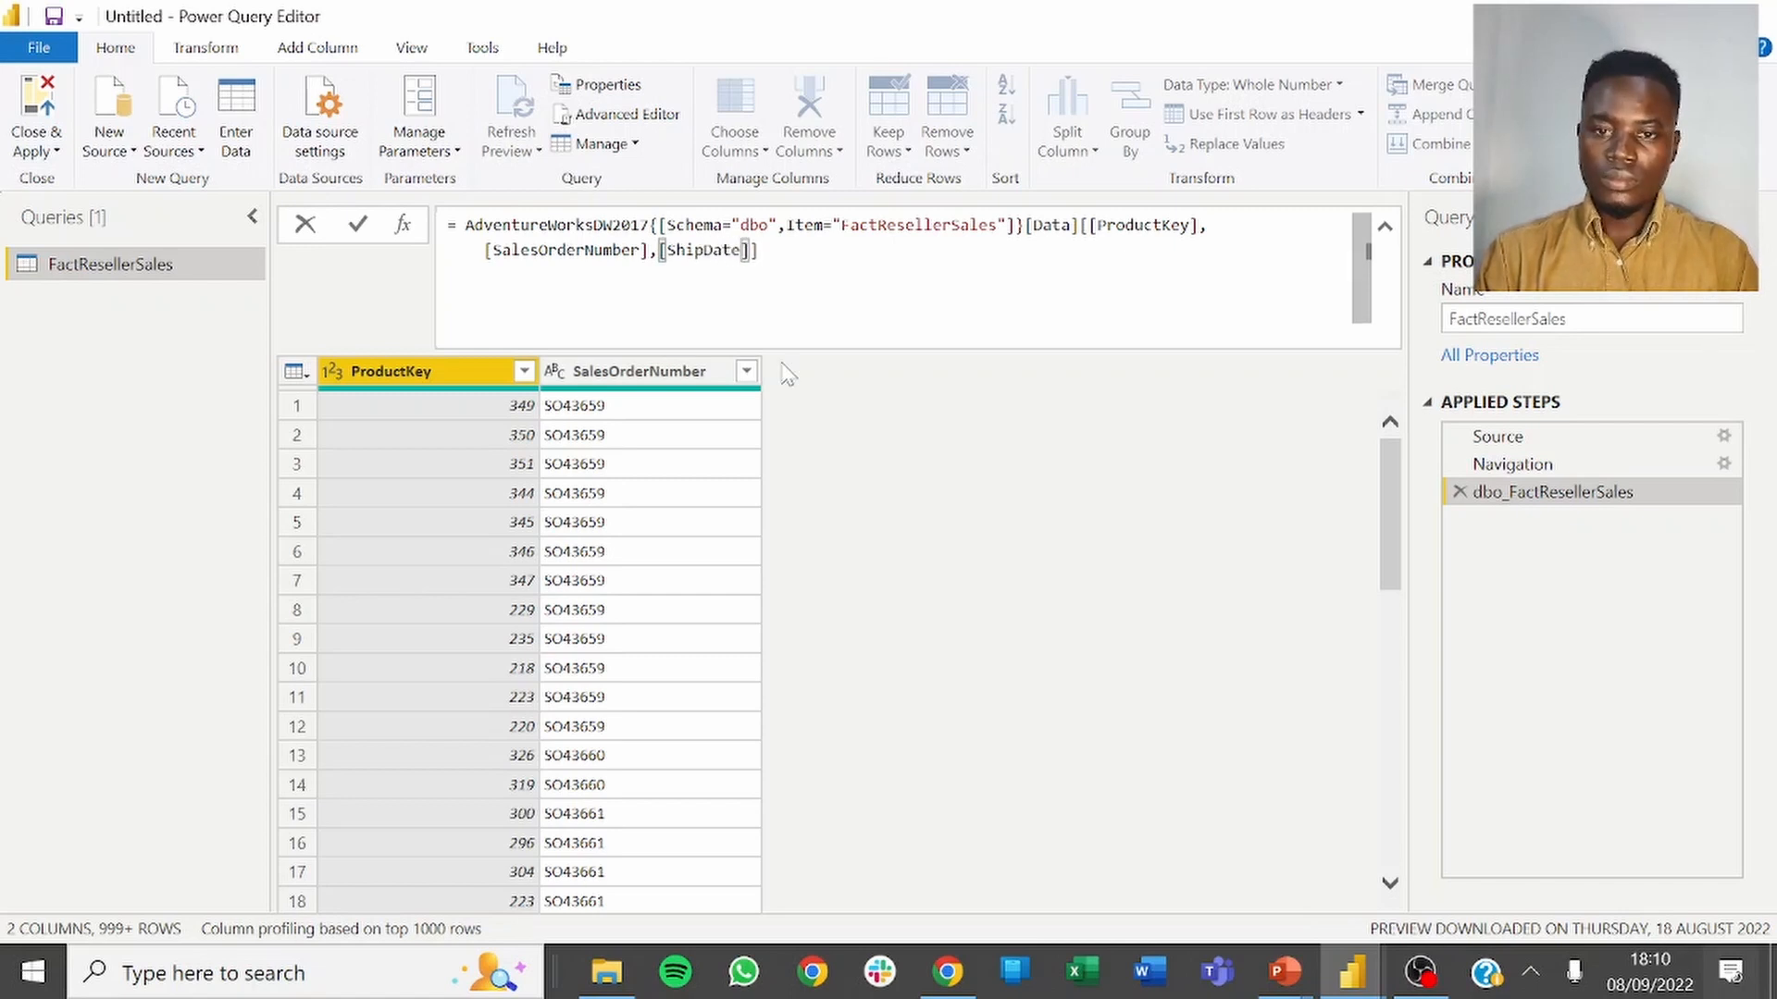
Add [SalesAmount] after [ShipDate] in the formula's column selection and apply it.
{"action": "left_click", "coordinate": [742, 251]}
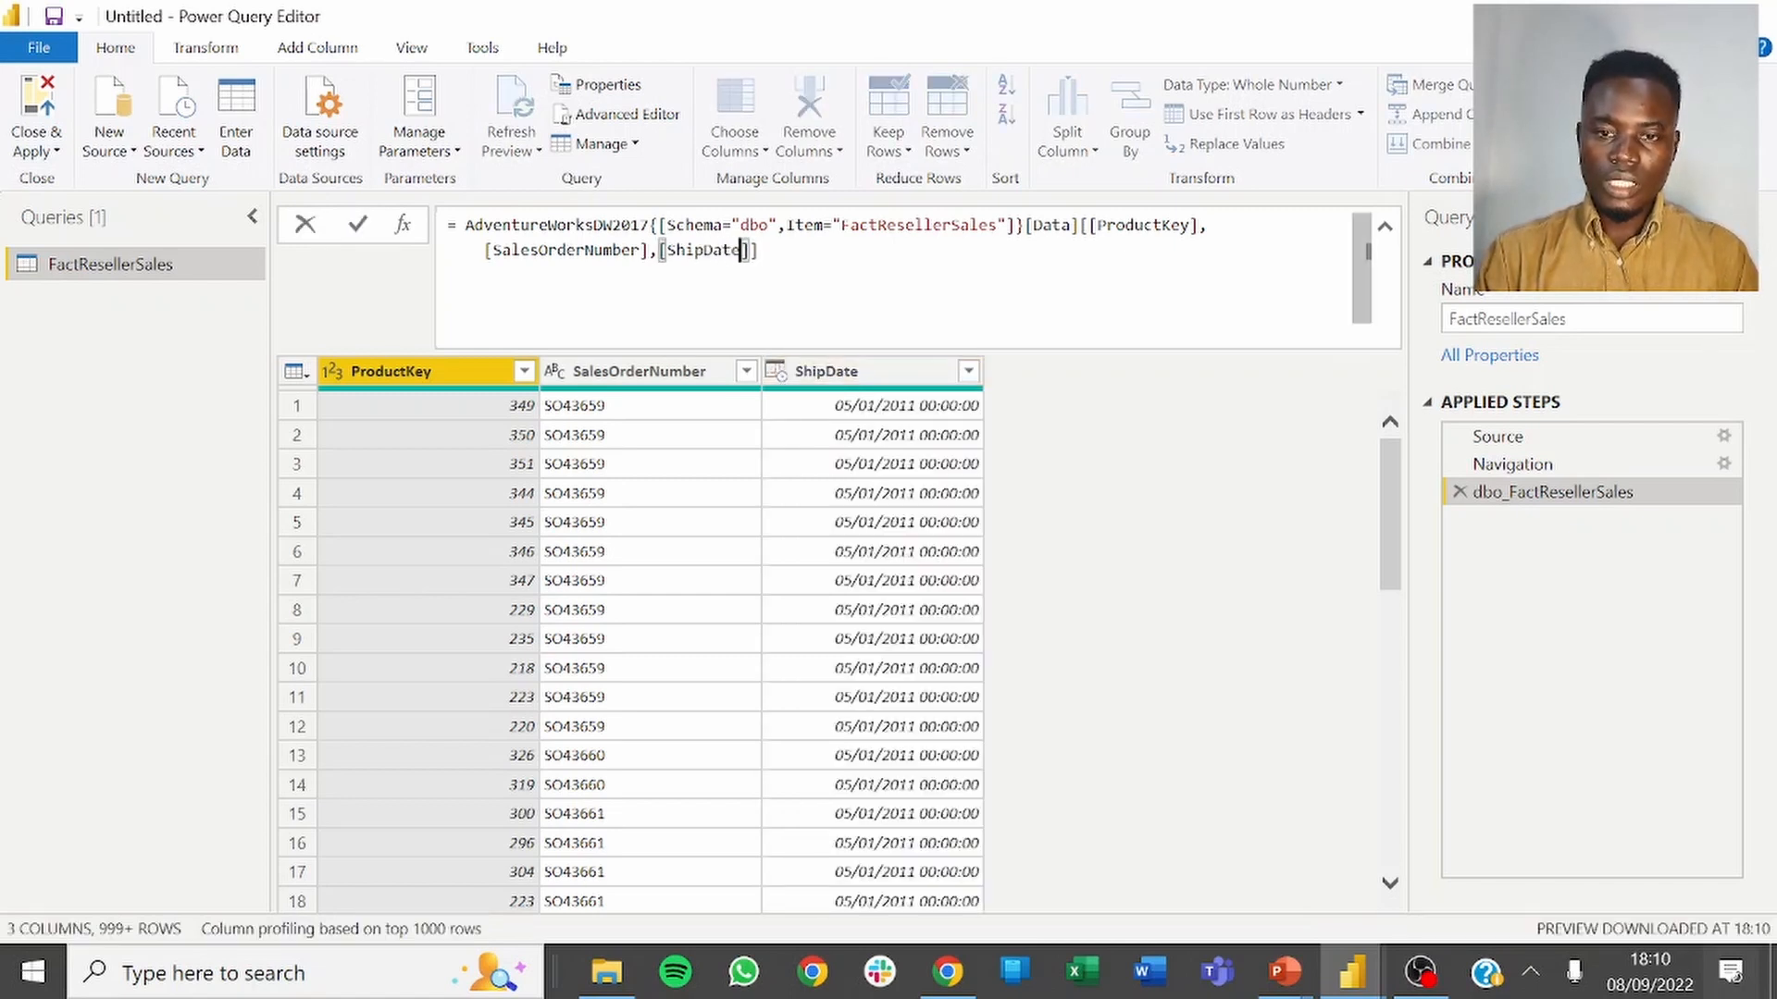
{"action": "key", "text": "Right"}
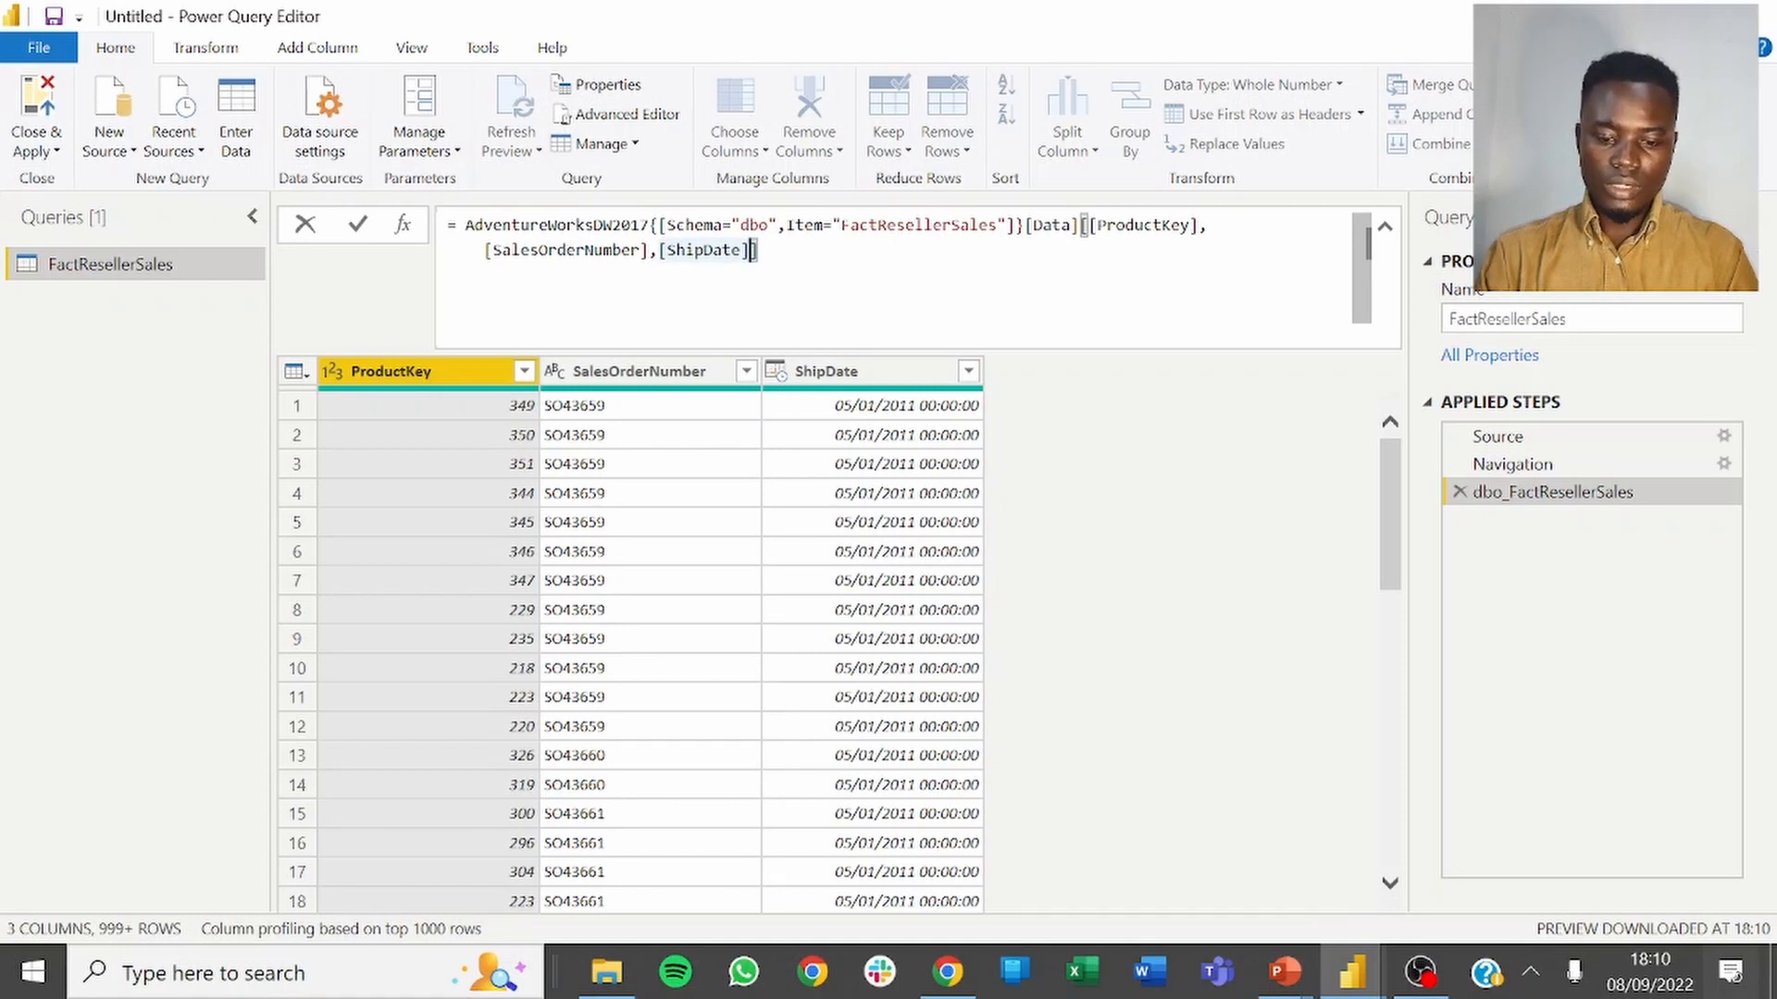
{"action": "type", "text": ", "}
{"action": "type", "text": "[Sales"}
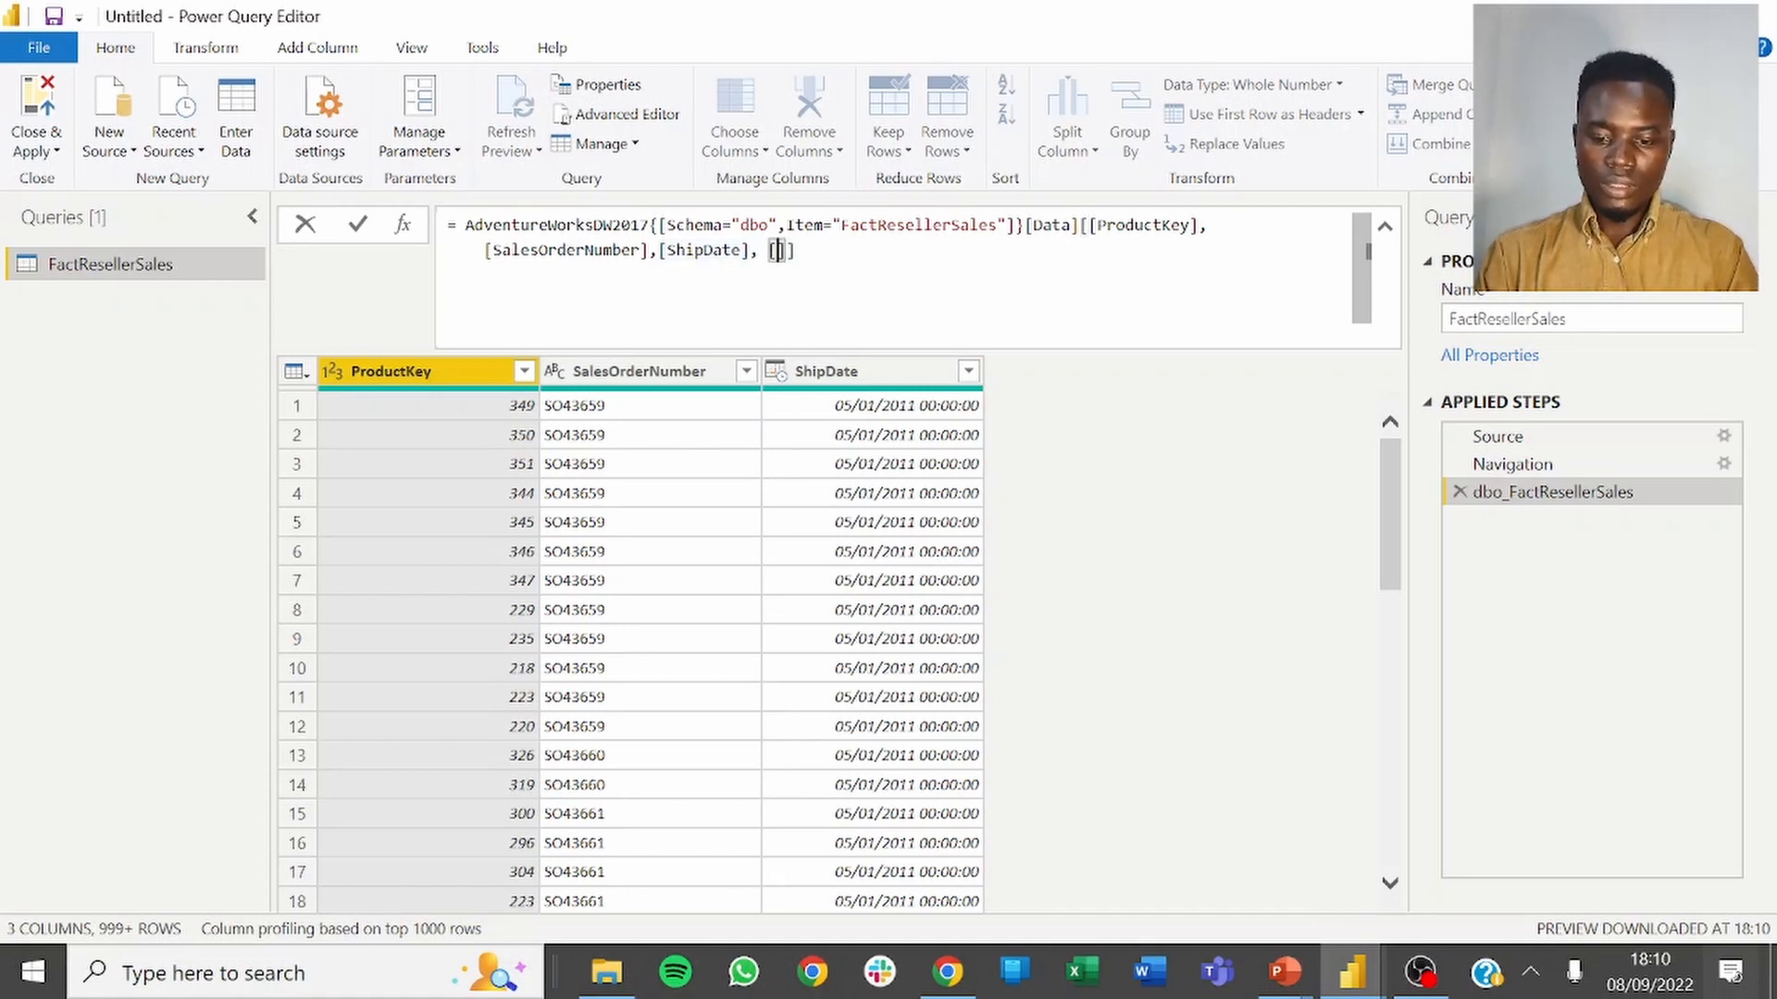
{"action": "type", "text": "Am"}
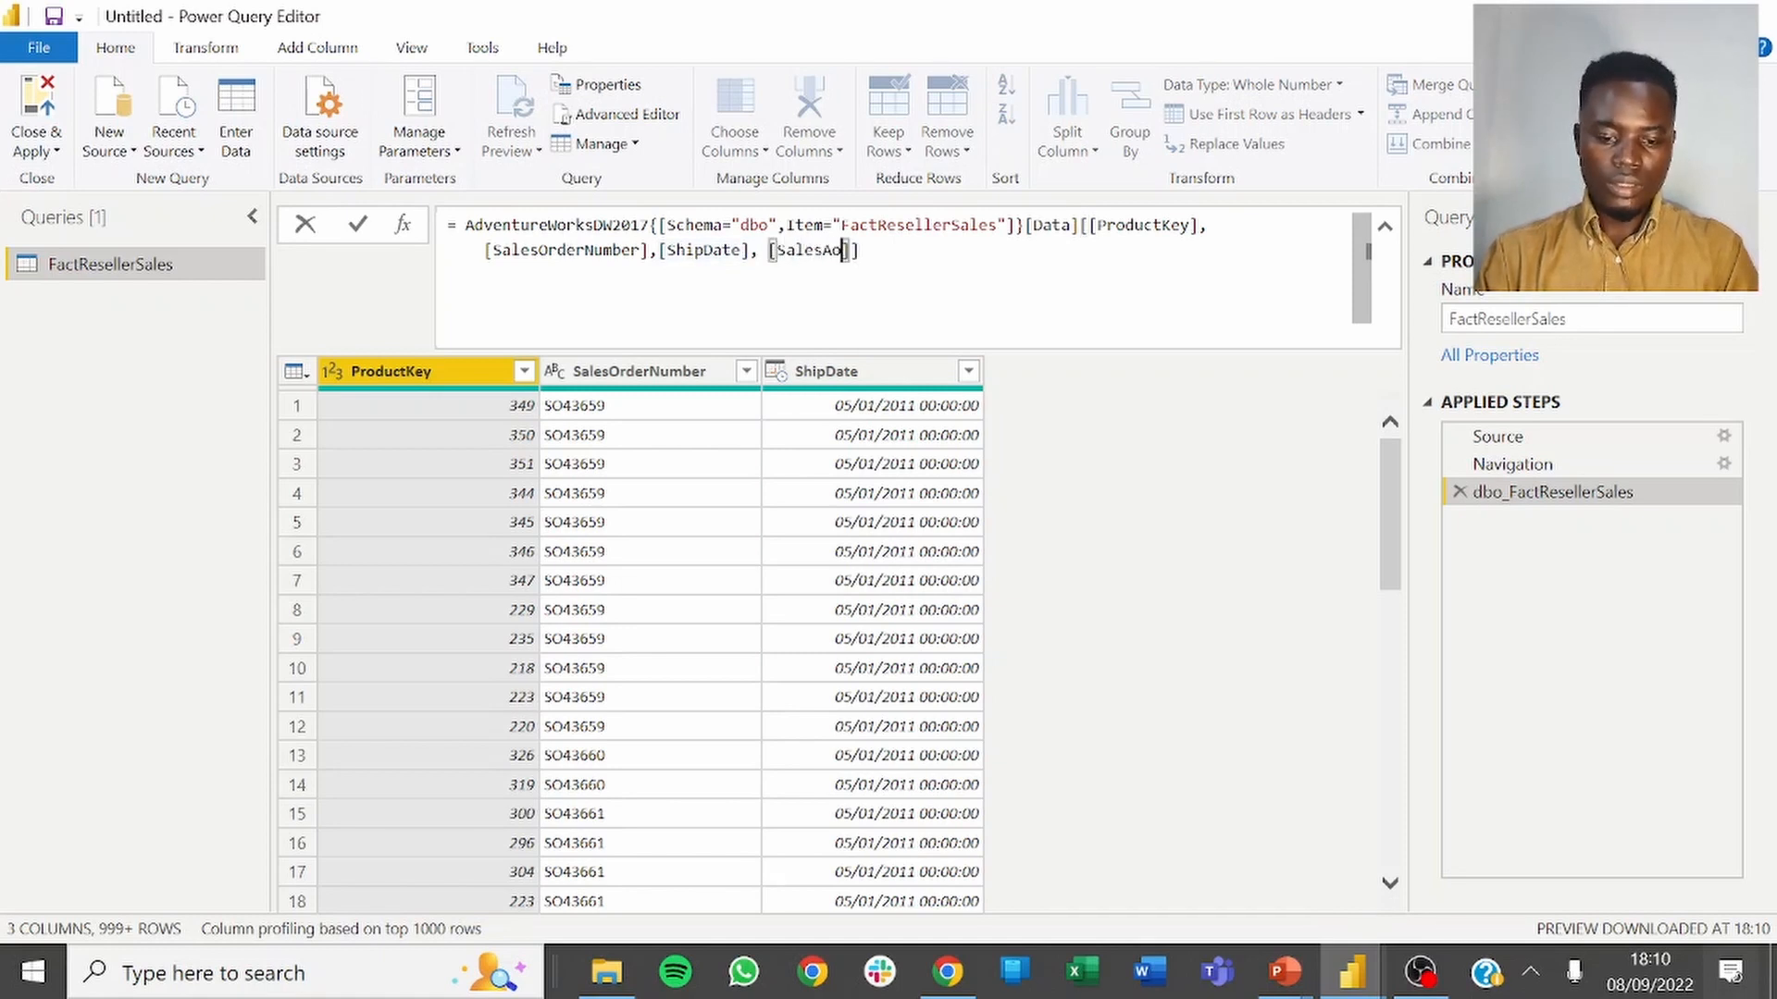
{"action": "key", "text": "BackSpace"}
{"action": "type", "text": "mount"}
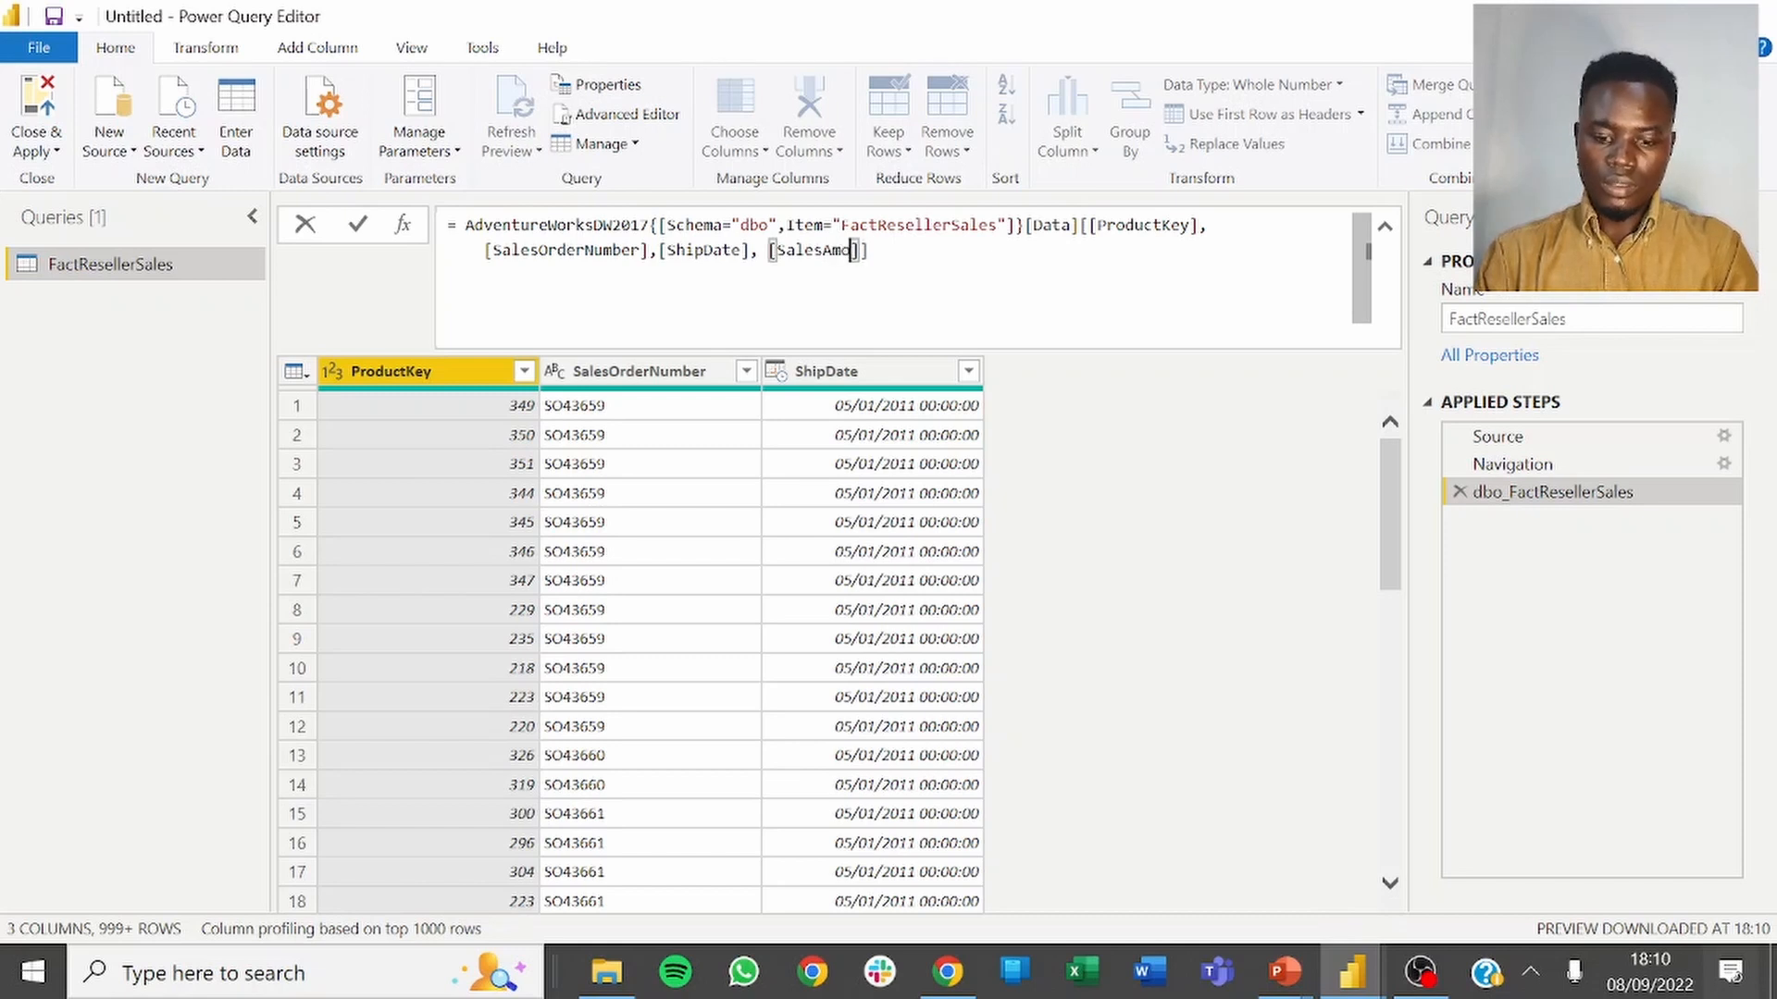
{"action": "key", "text": "Return"}
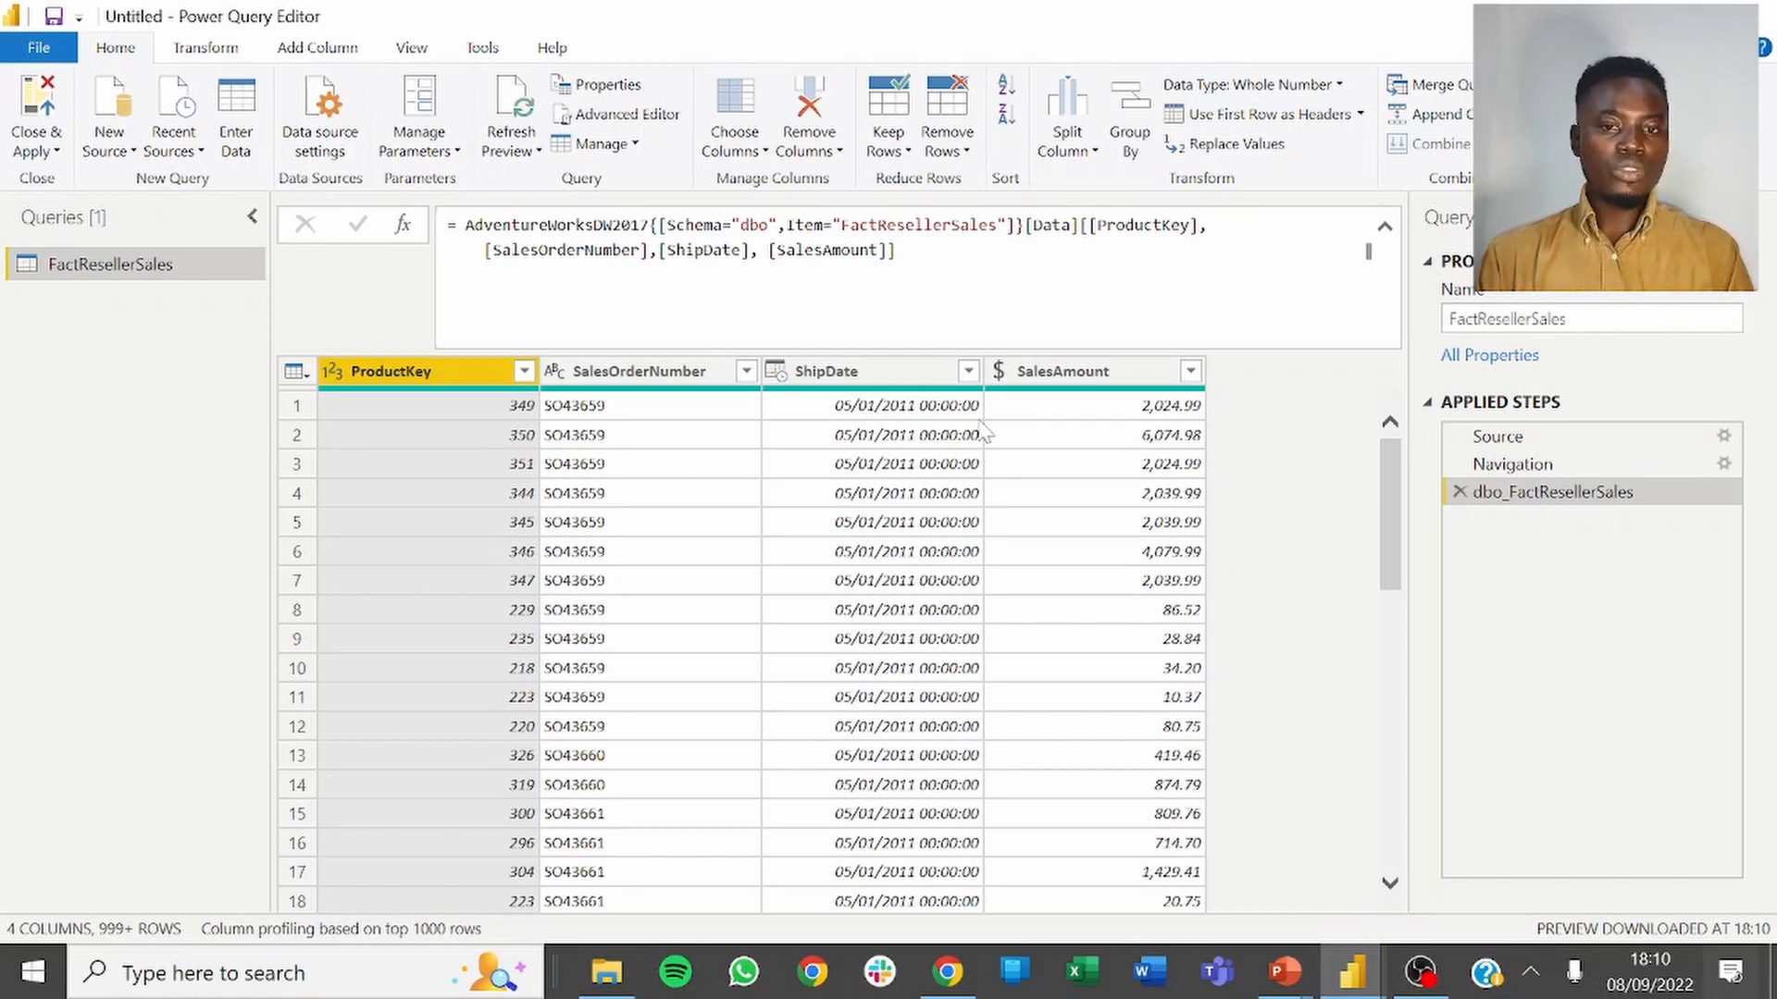
Change the data type of the ShipDate column to Date.
{"action": "left_click", "coordinate": [775, 371]}
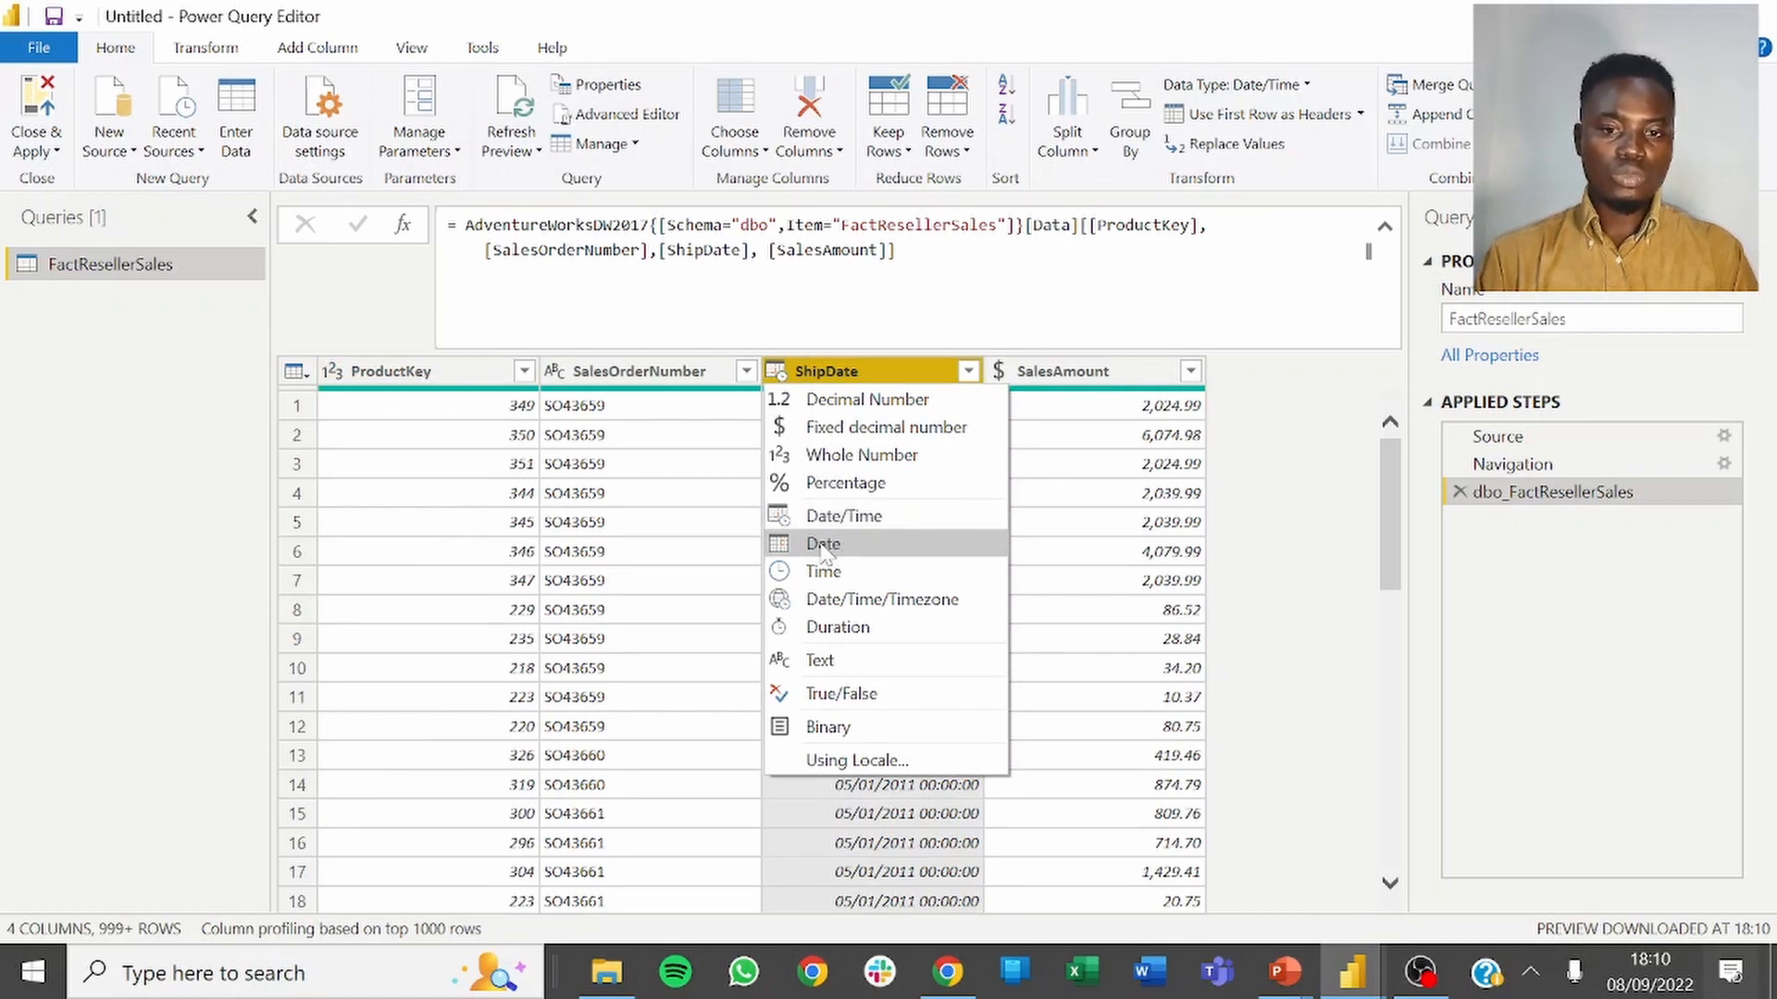
{"action": "left_click", "coordinate": [822, 545]}
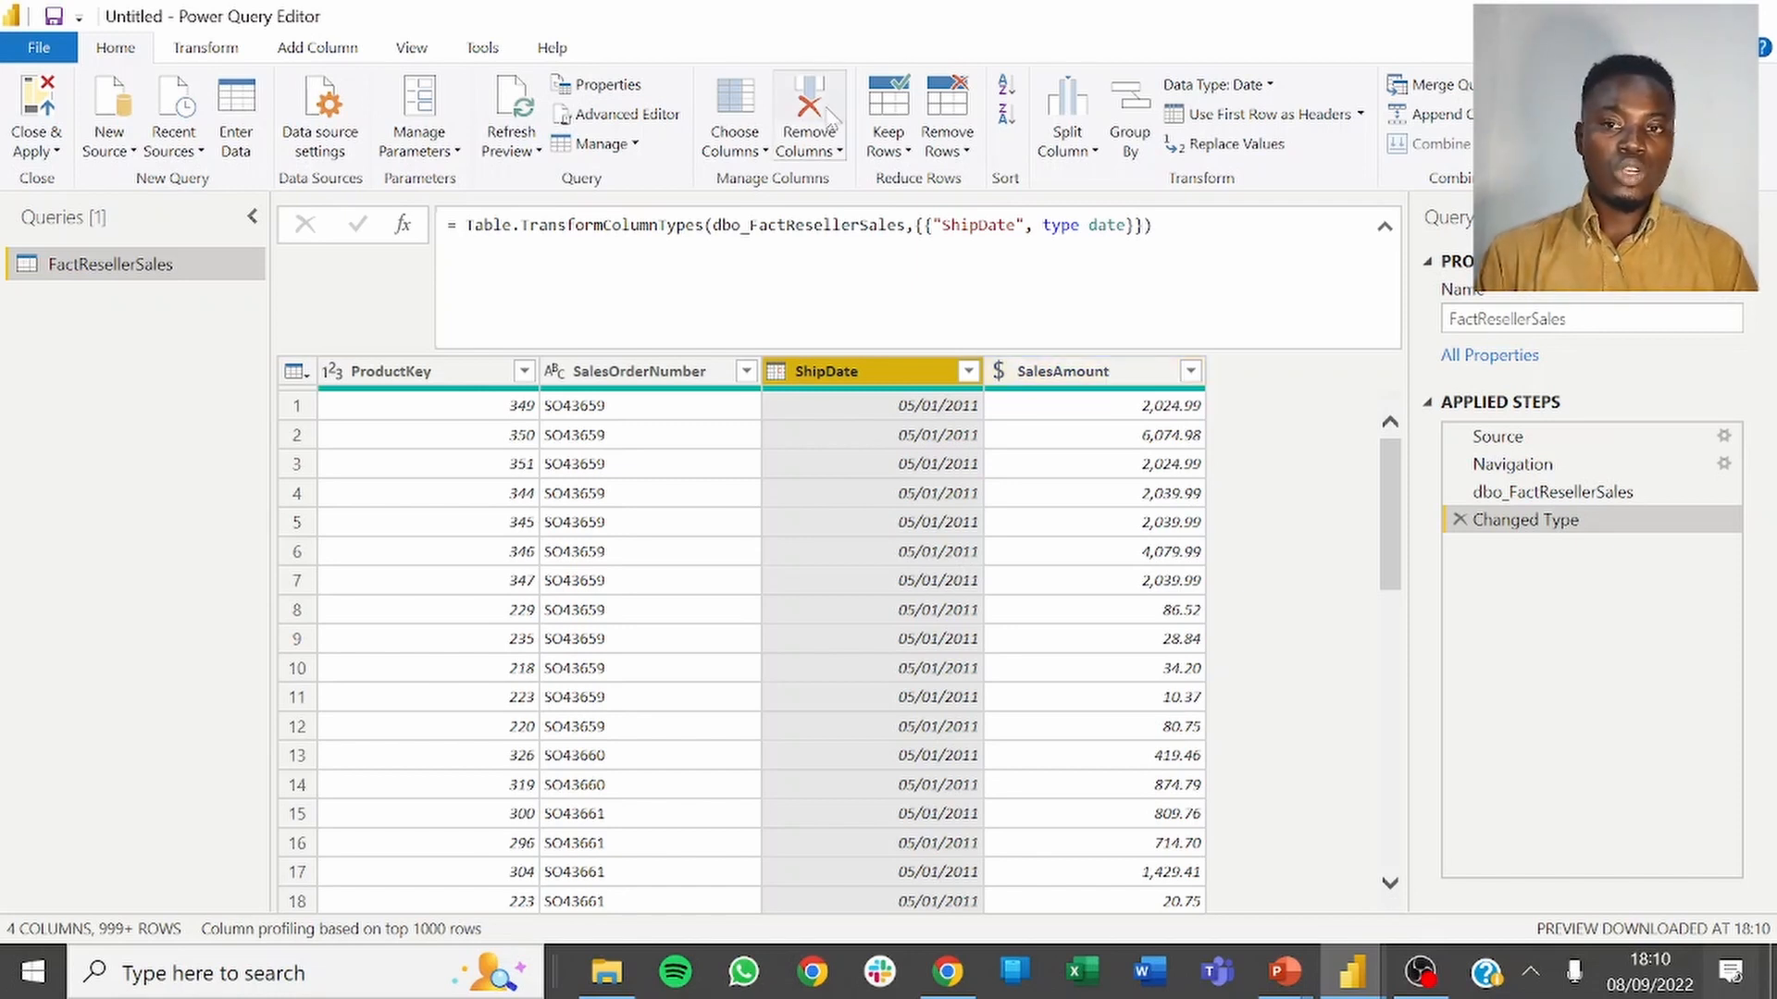
Add a custom column with the formula Date.IsInPreviousNYears([ShipDate], 7), keeping the default name Custom.
{"action": "left_click", "coordinate": [308, 48]}
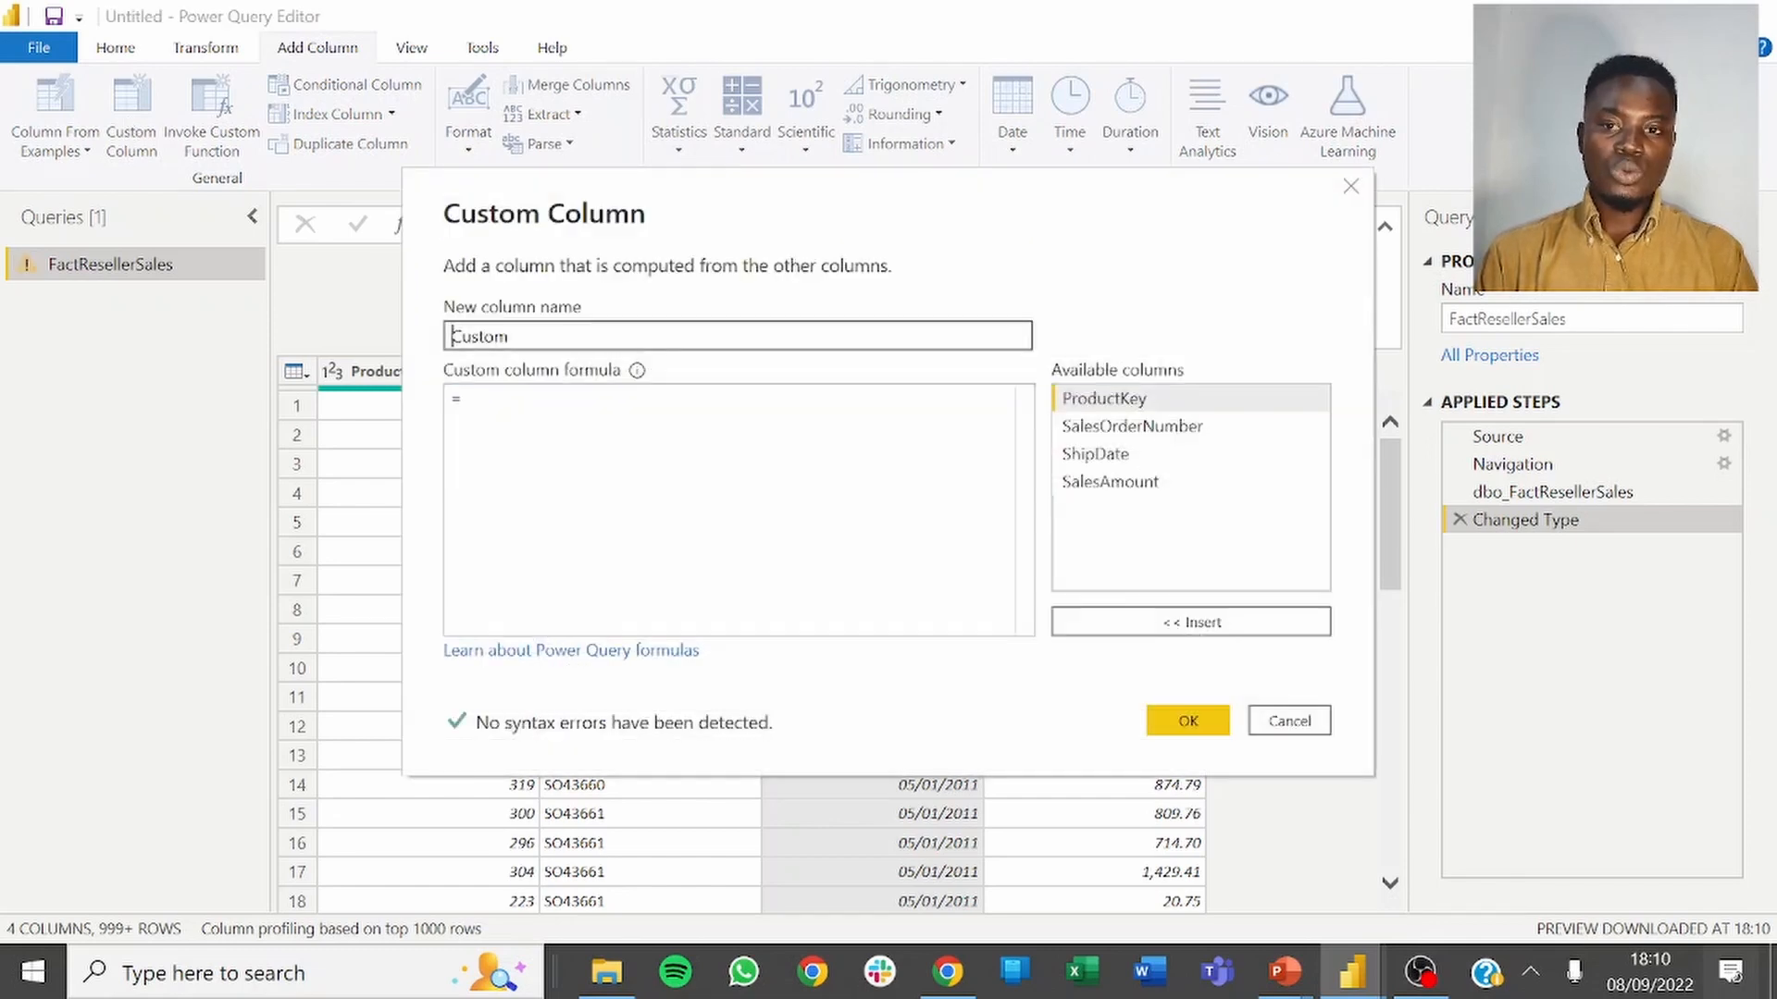
{"action": "left_click", "coordinate": [617, 429]}
{"action": "type", "text": "DAte"}
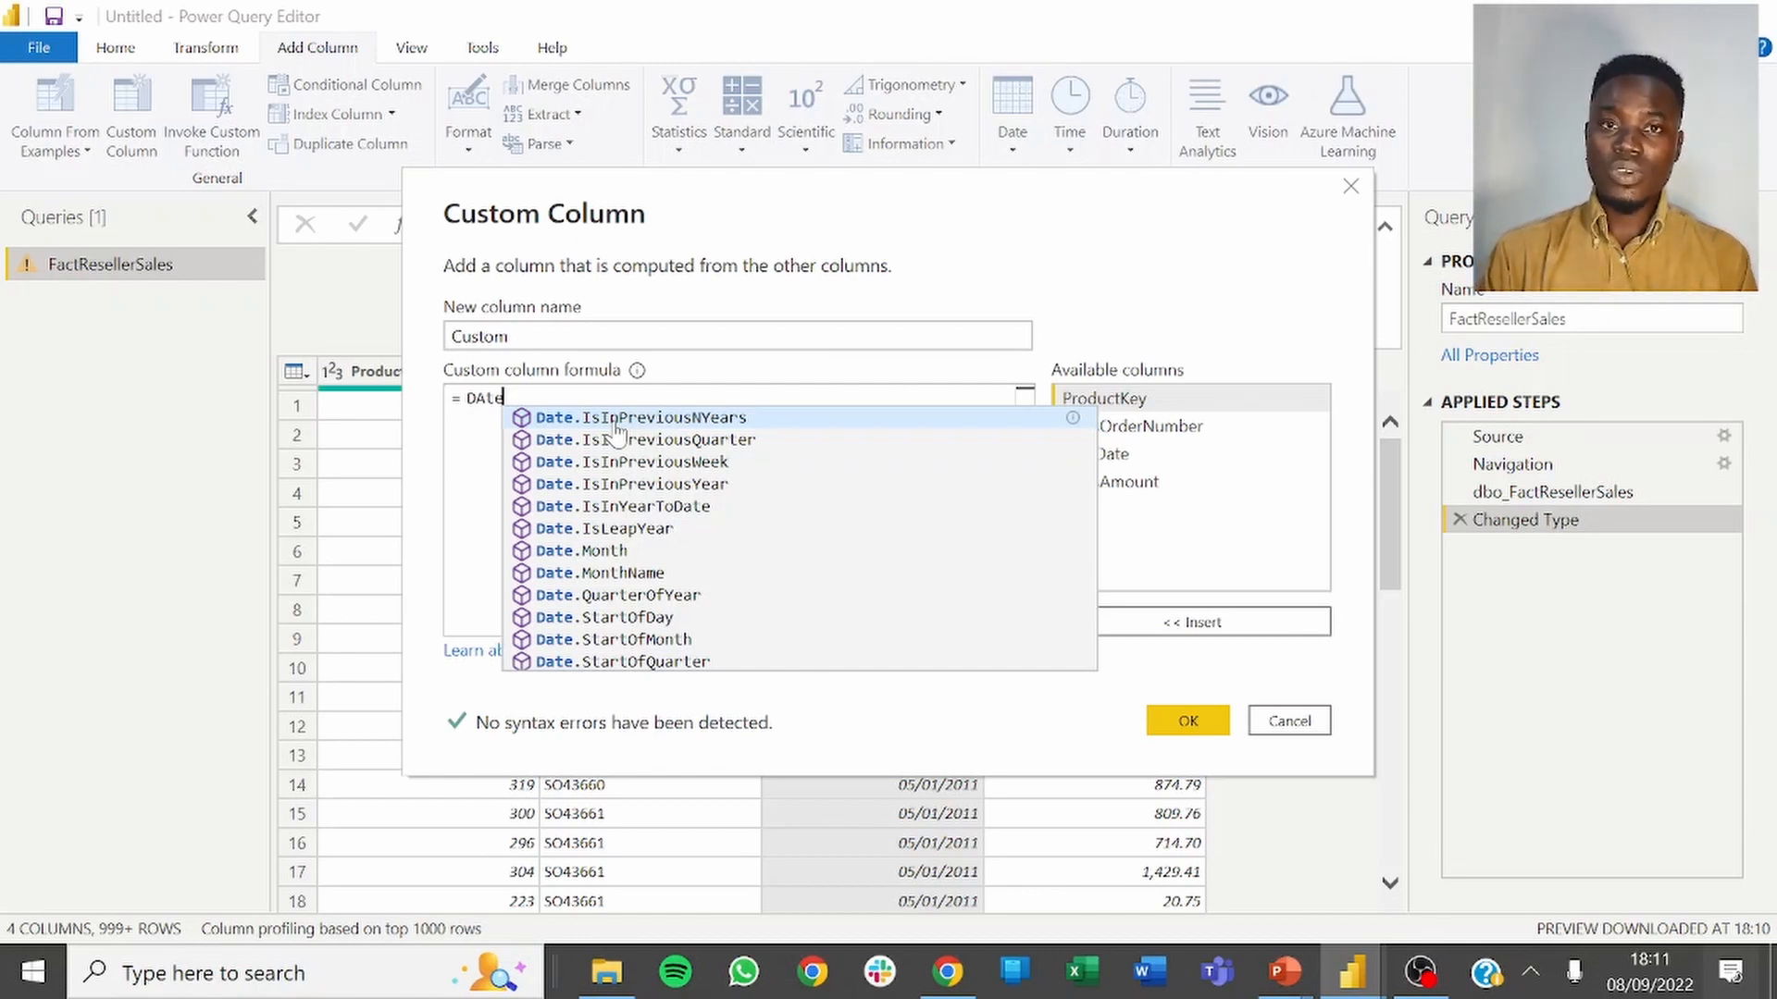
{"action": "key", "text": "Tab"}
{"action": "type", "text": "("}
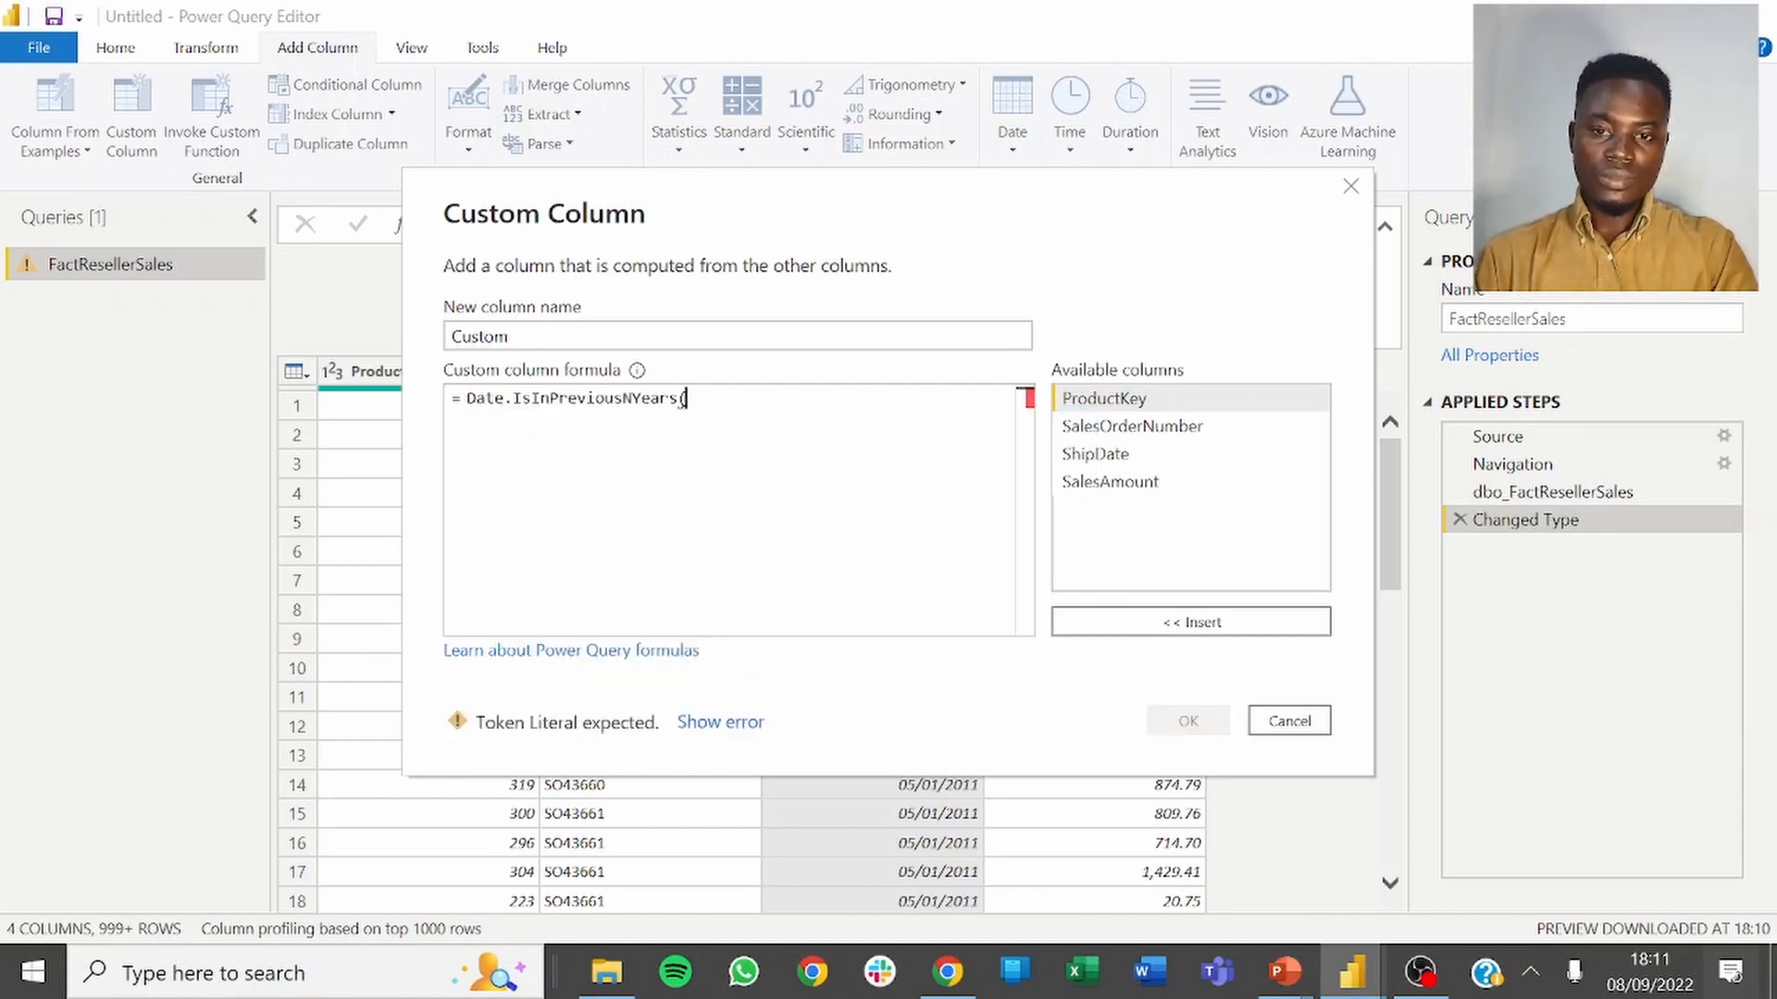
{"action": "double_click", "coordinate": [1097, 455]}
{"action": "type", "text": ", "}
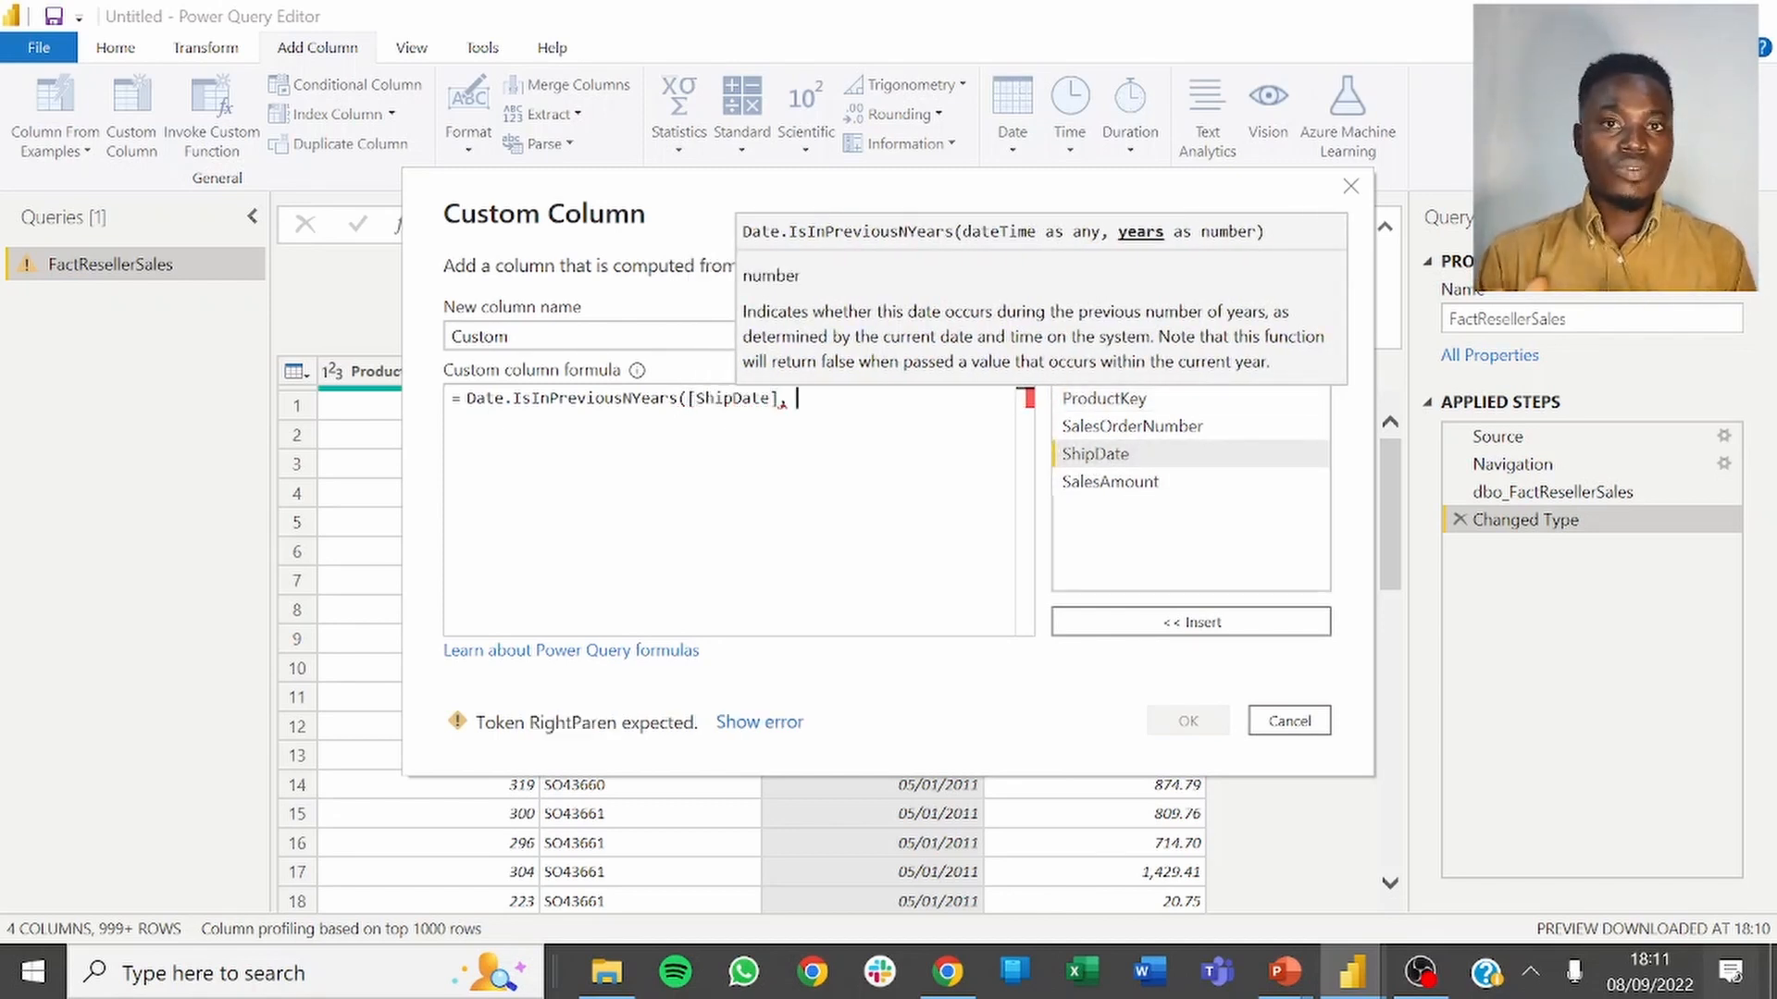
{"action": "type", "text": "7"}
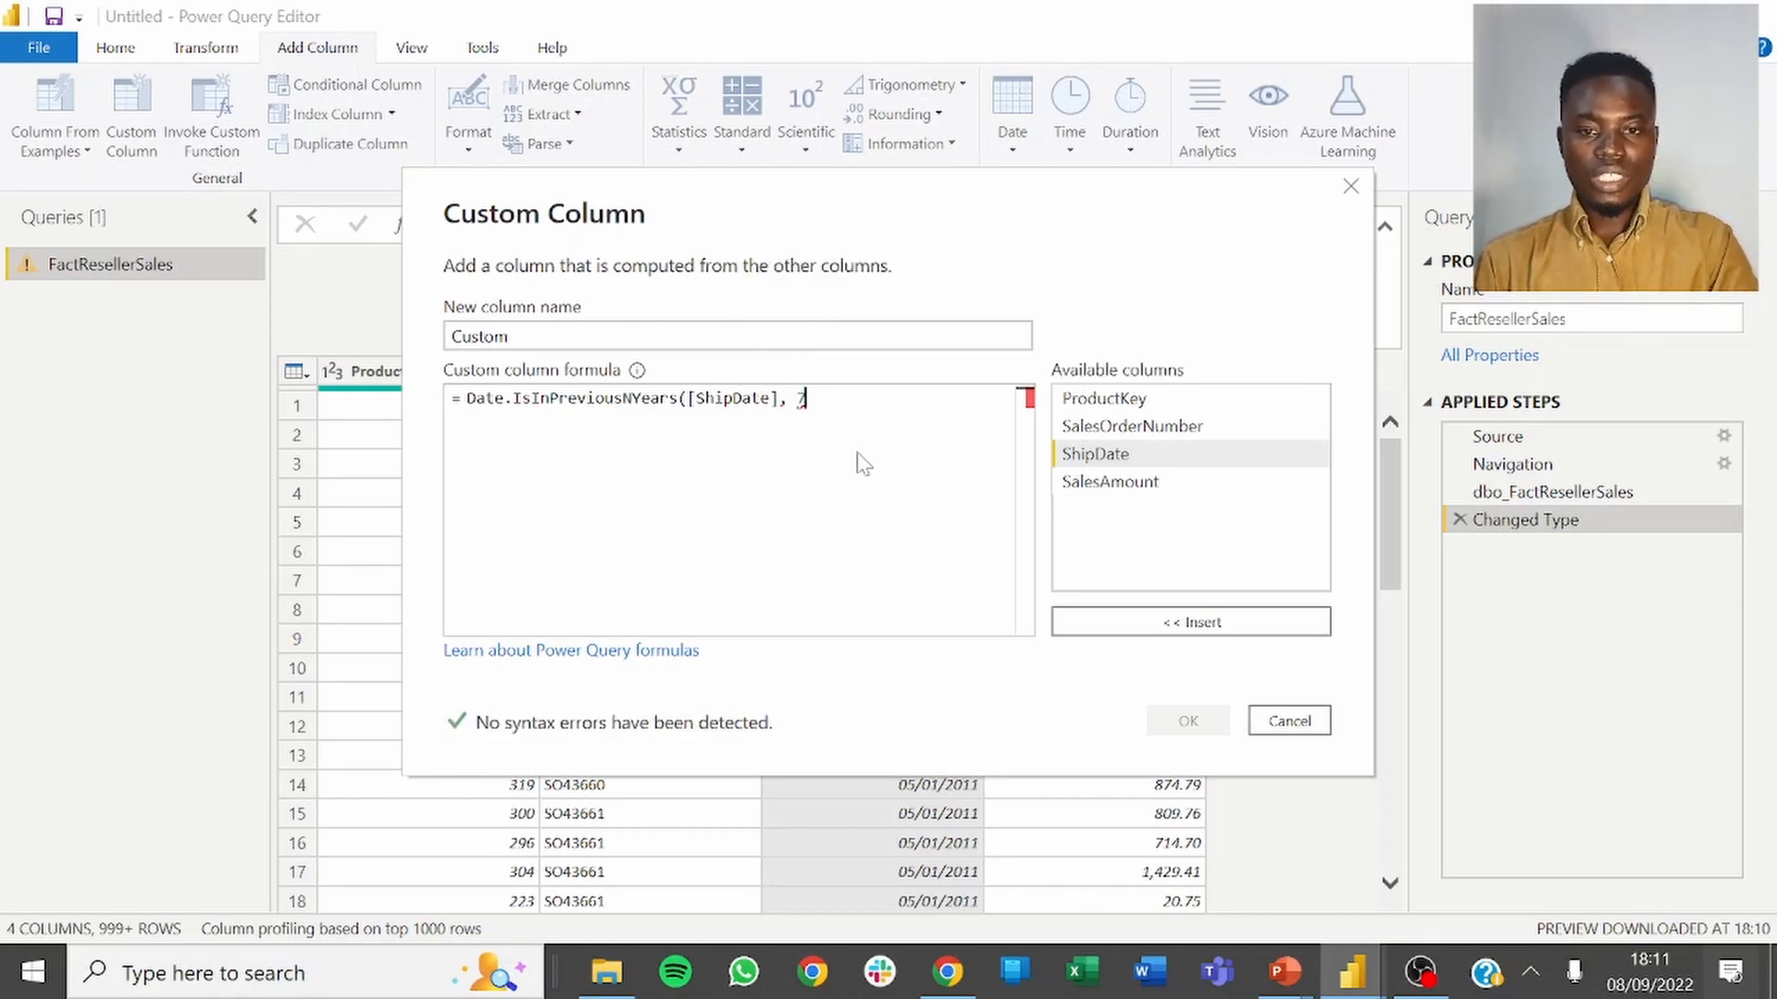
{"action": "type", "text": ")"}
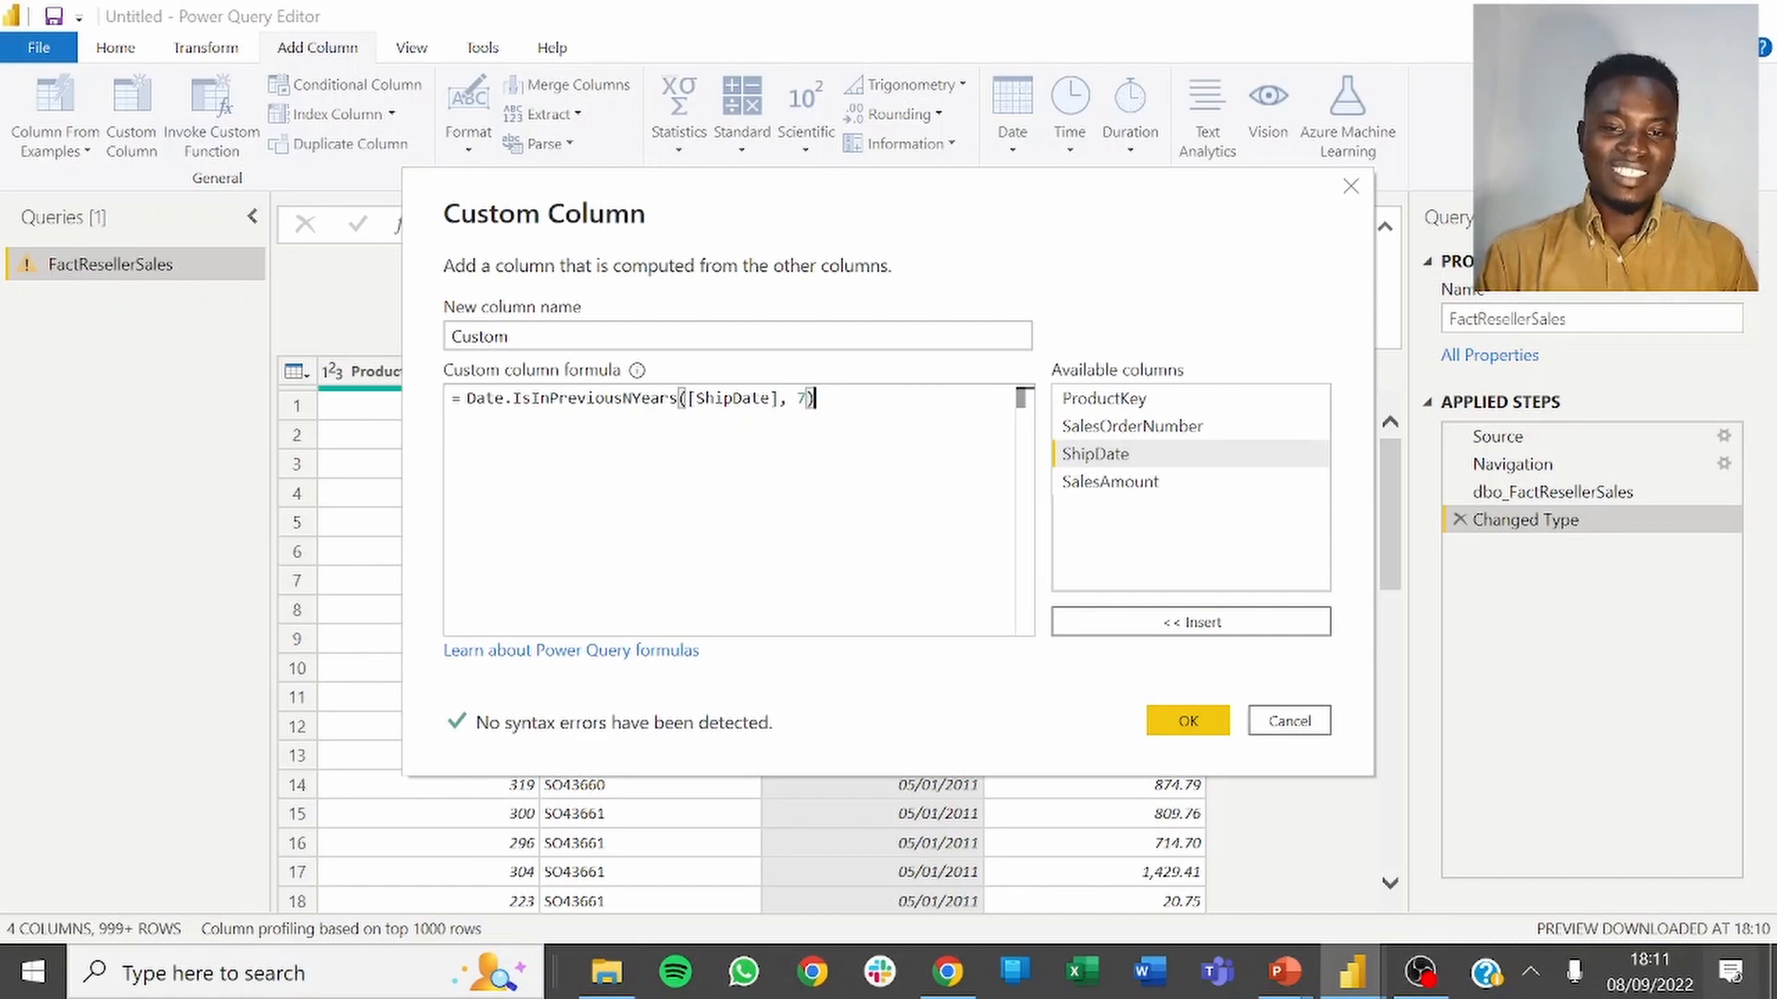
{"action": "left_click", "coordinate": [1186, 720]}
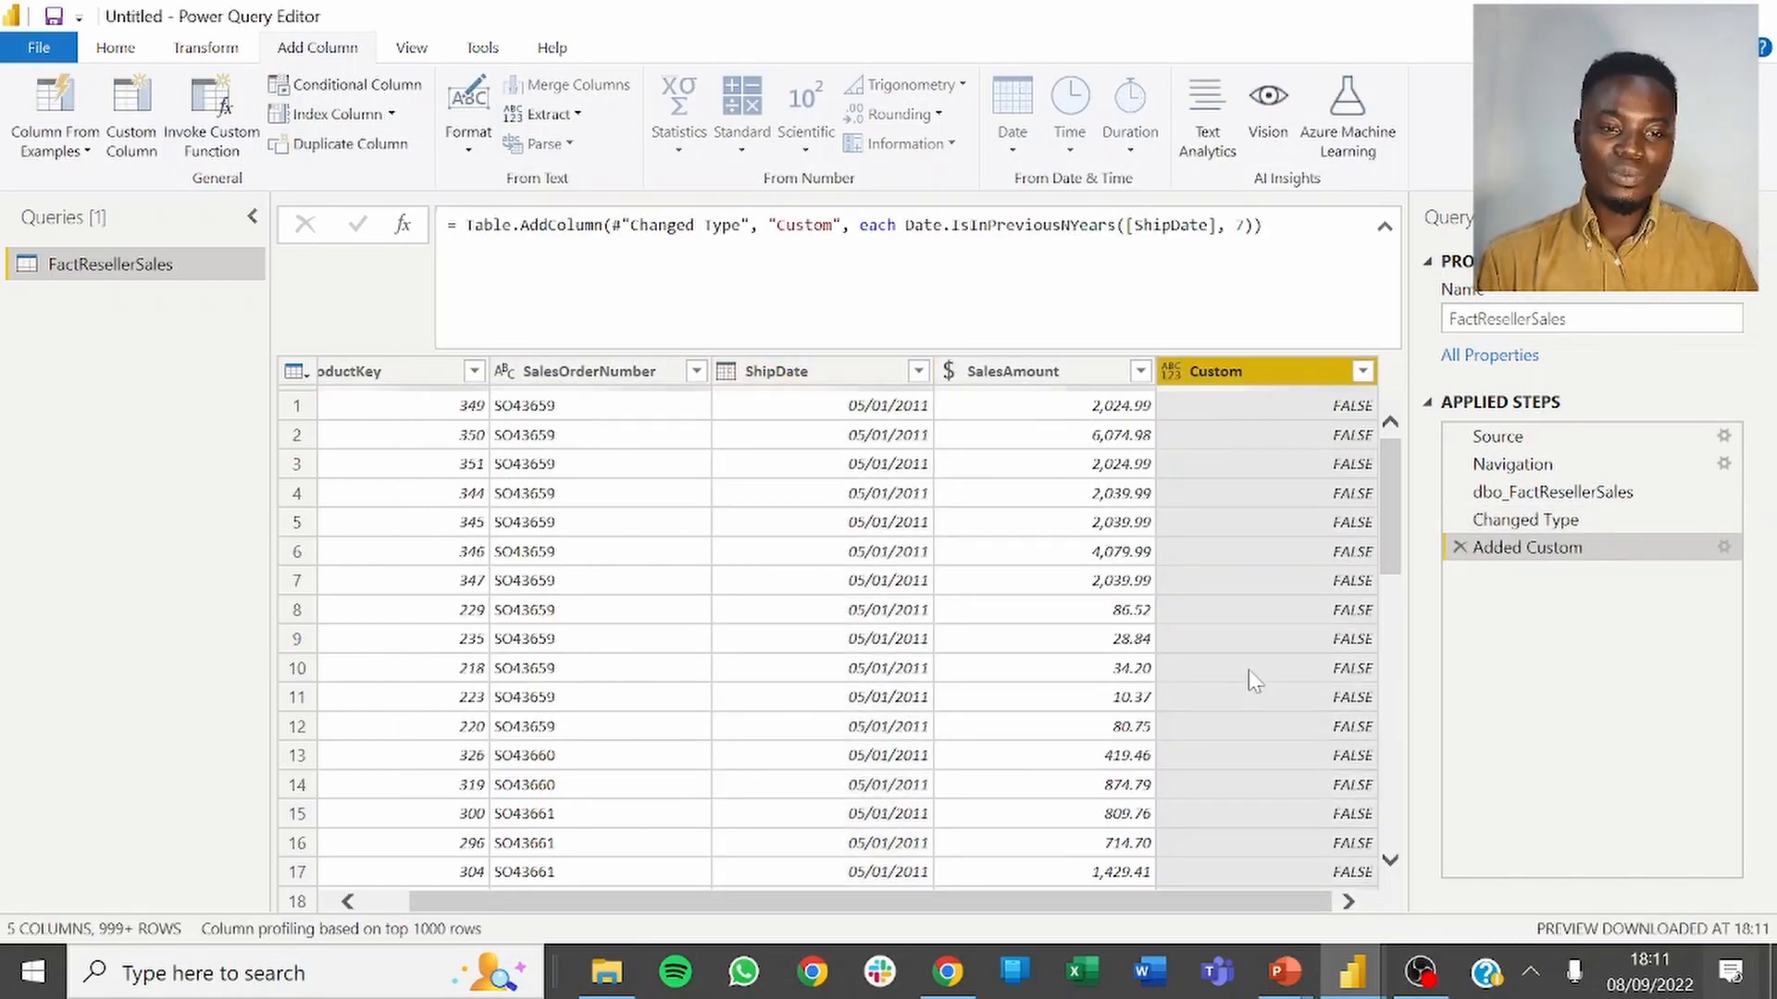
Load the complete list of filter values for the Custom column and check them without applying a filter.
{"action": "left_click", "coordinate": [1362, 371]}
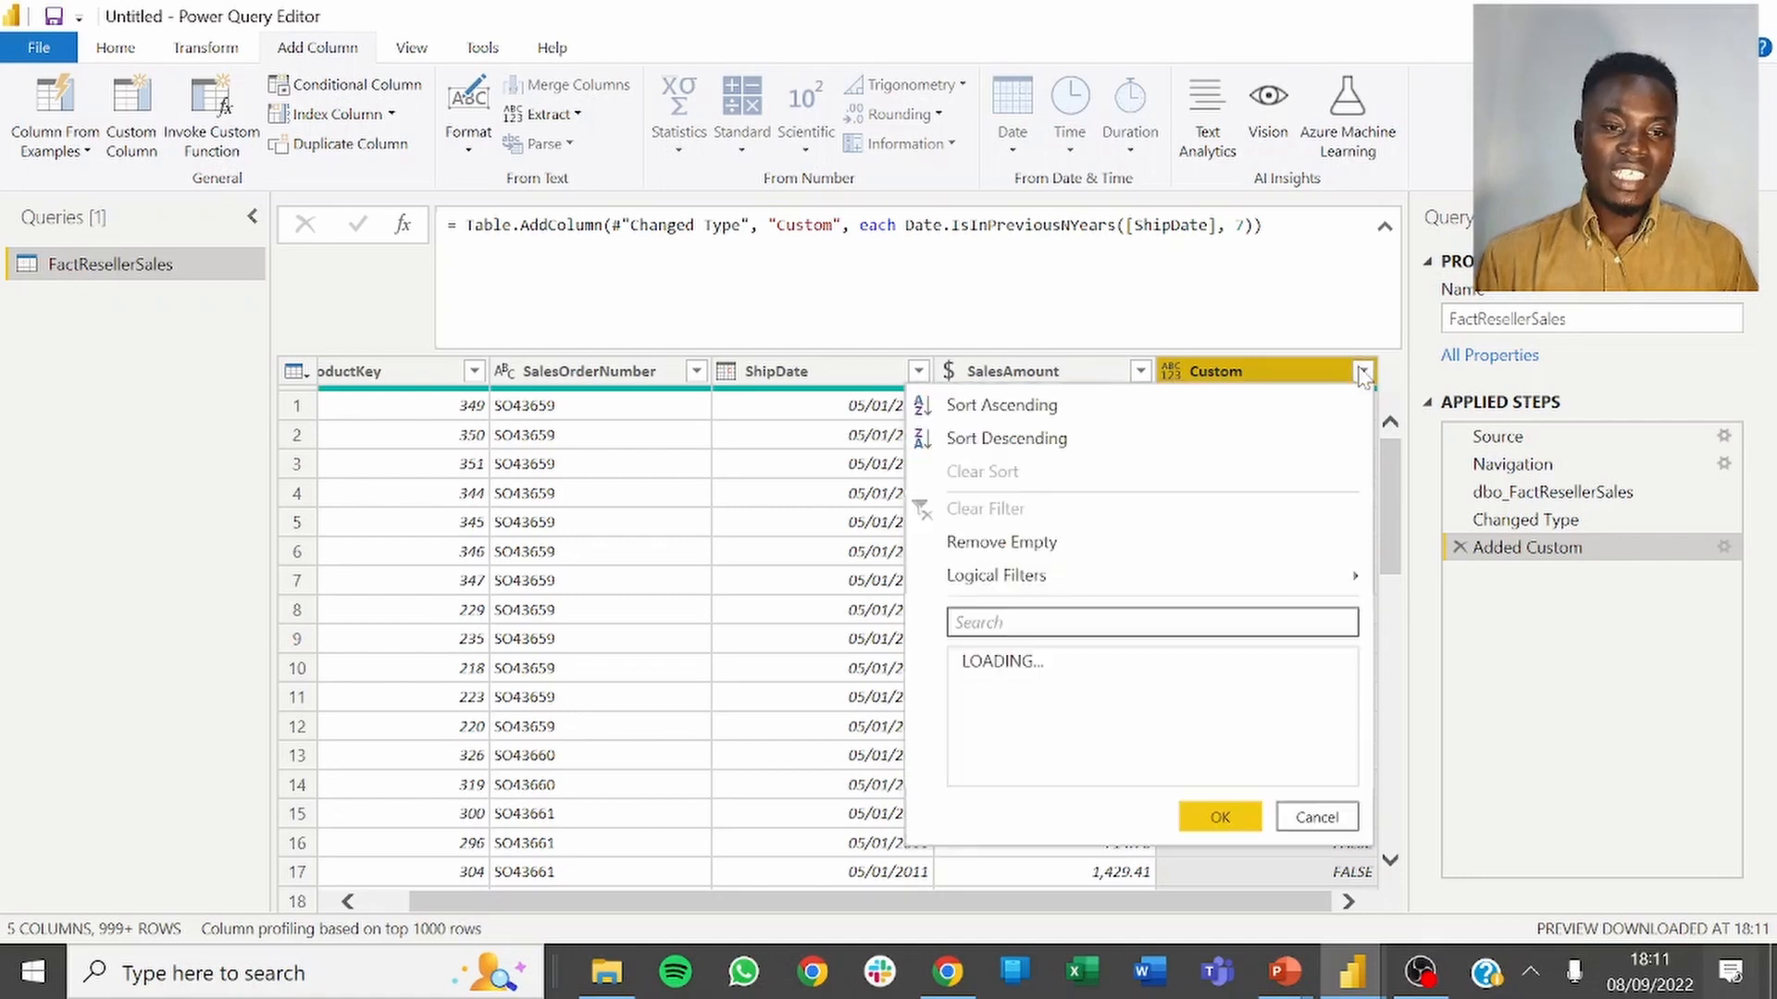
{"action": "left_click", "coordinate": [1312, 811]}
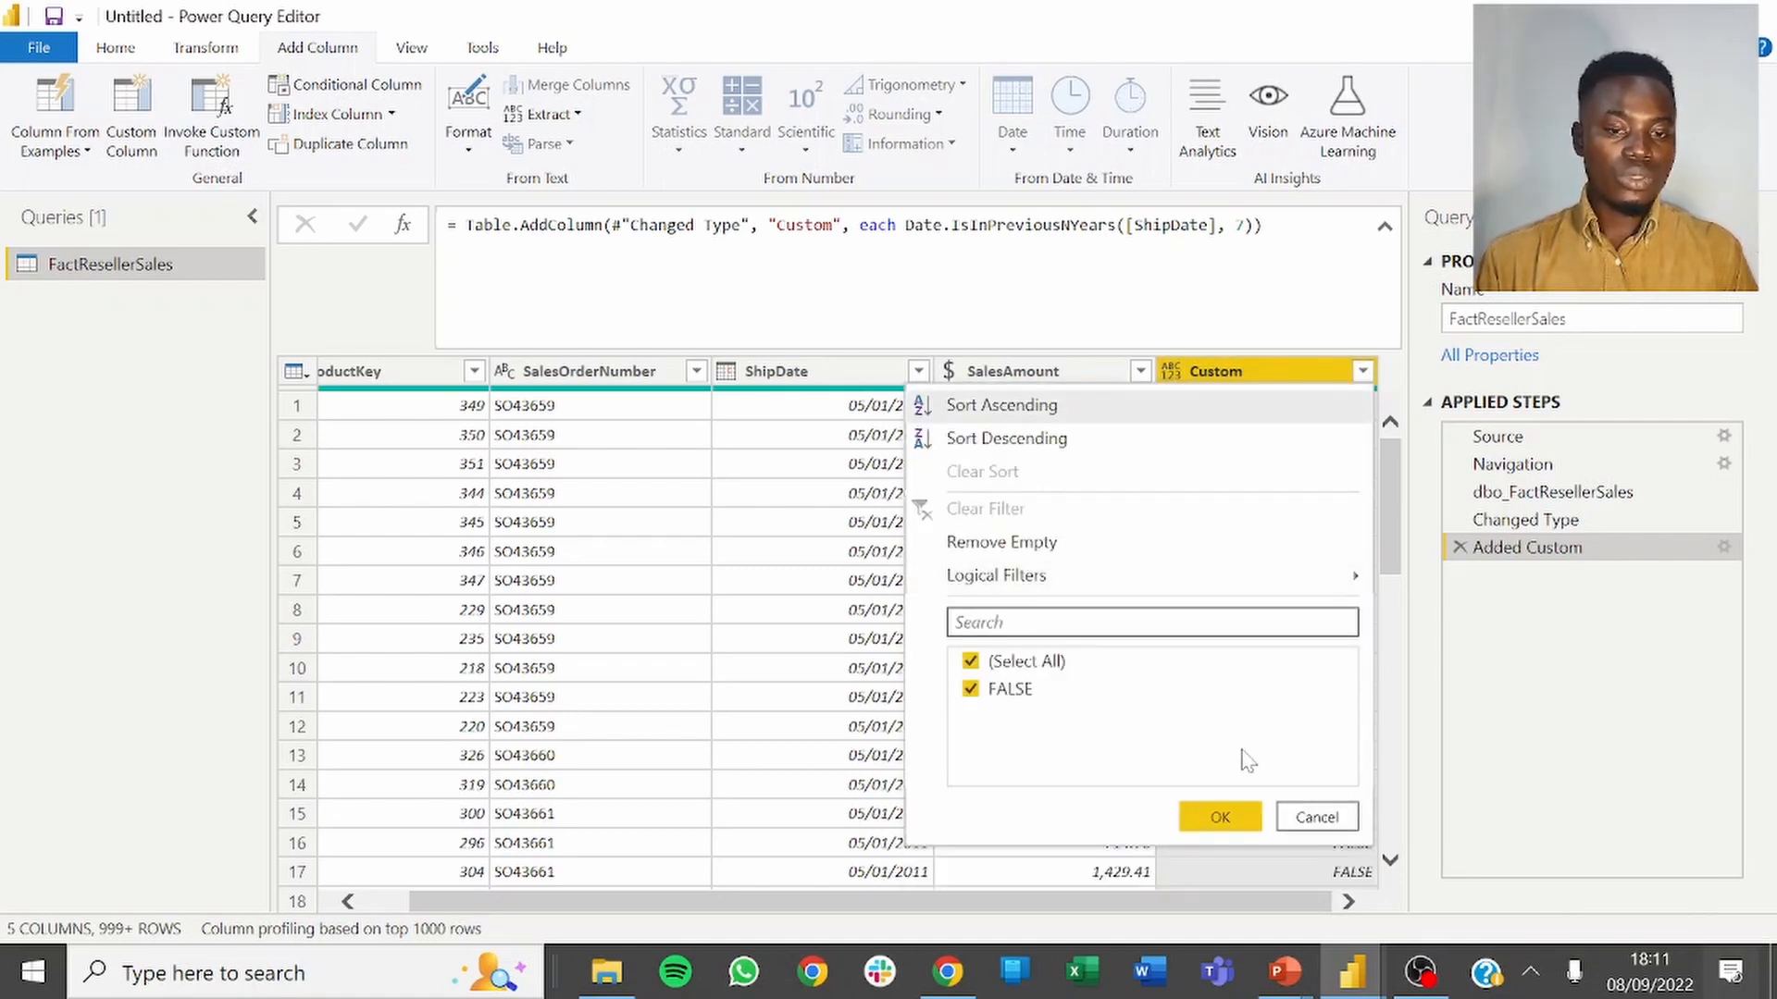
{"action": "left_click", "coordinate": [1340, 820]}
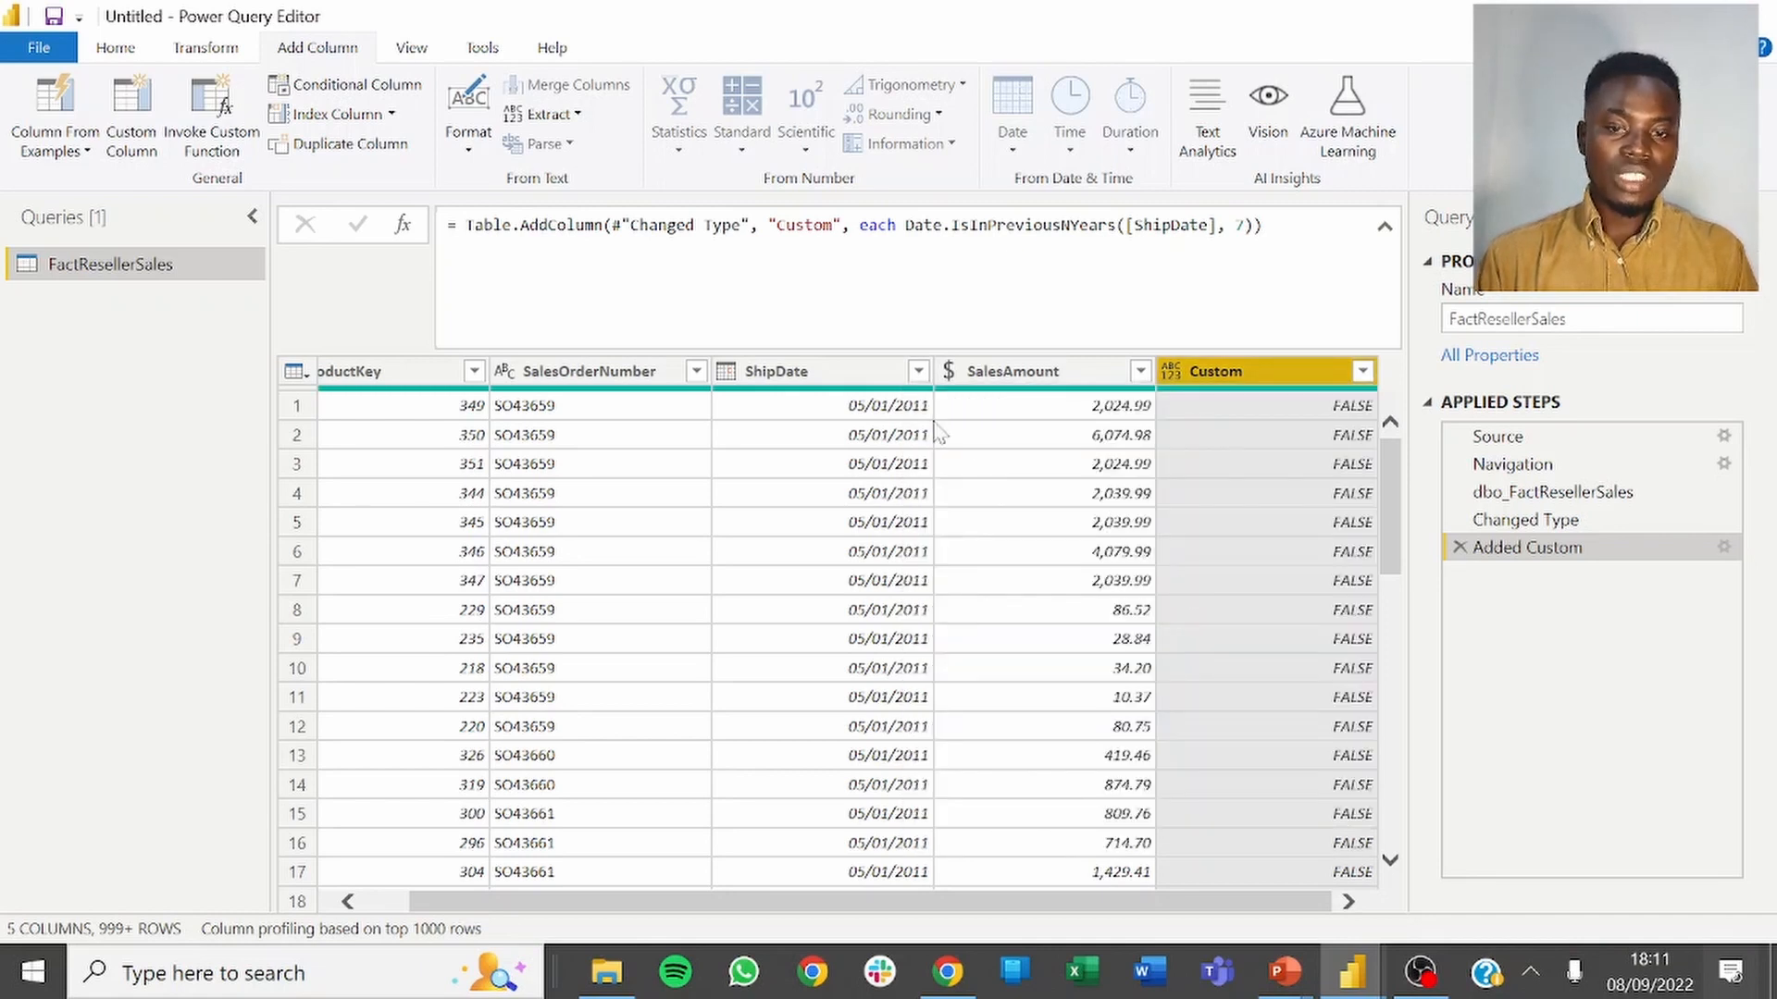
{"action": "left_click", "coordinate": [872, 375]}
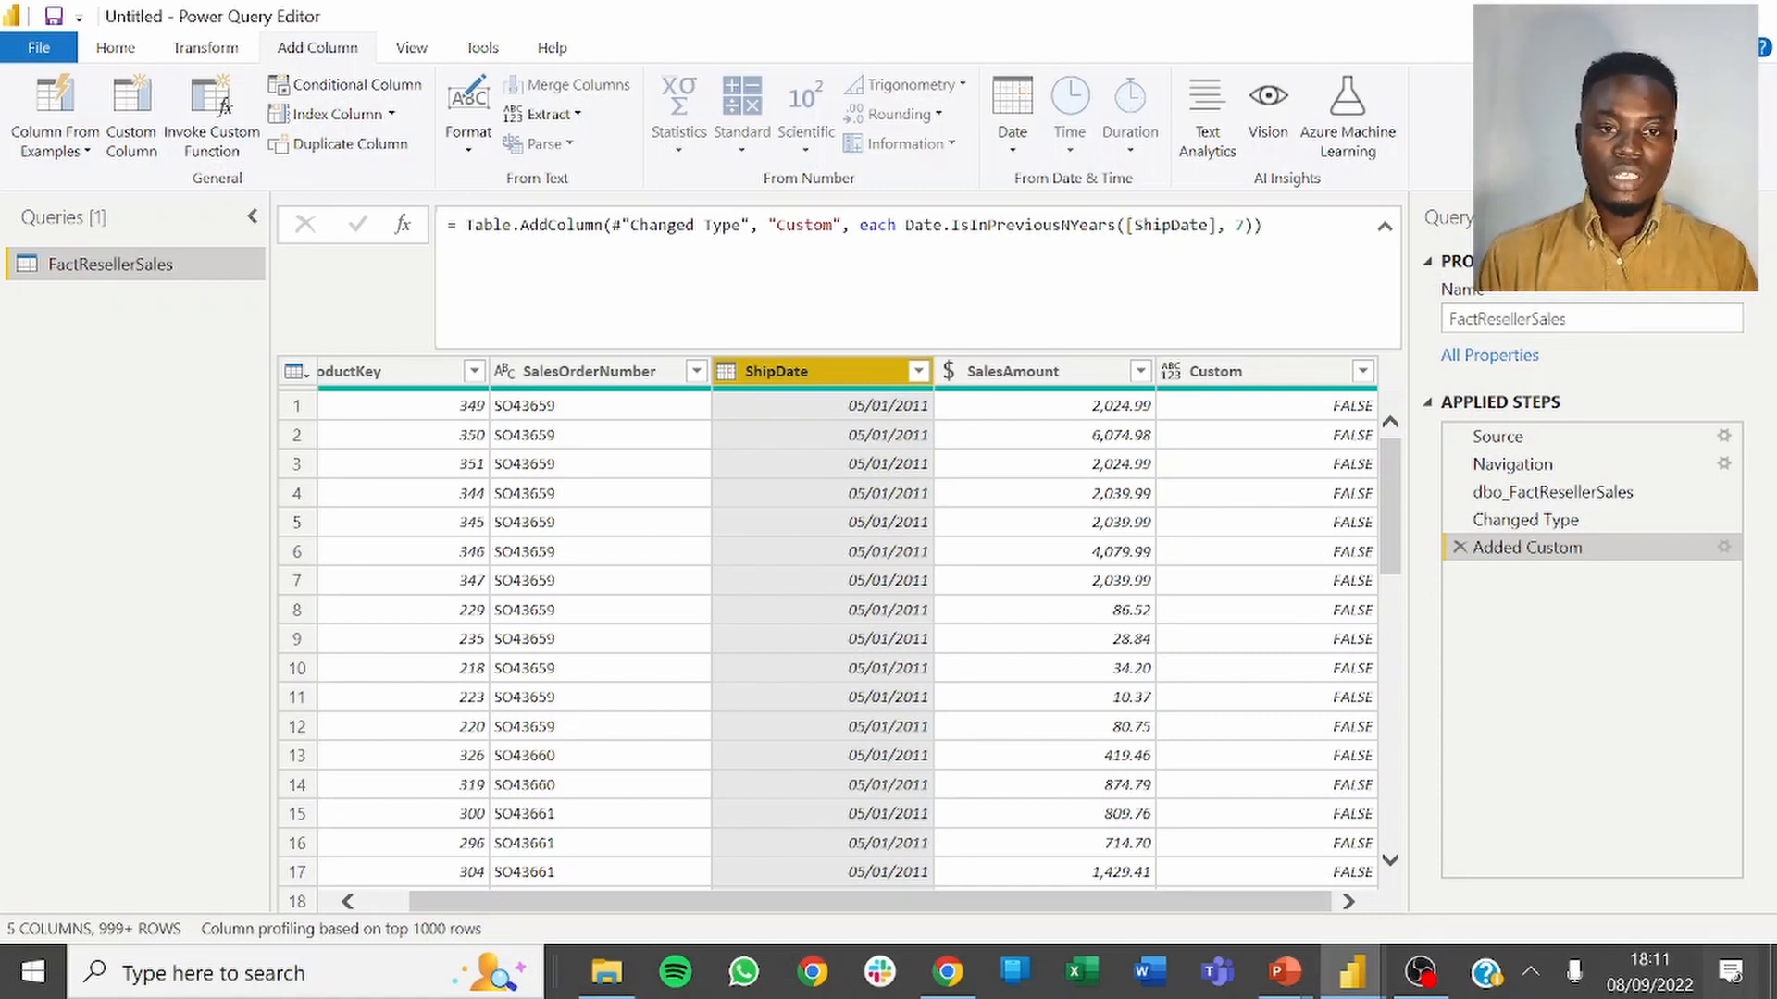
Set the number of years in the Date.IsInPreviousNYears formula to 8 and apply it.
{"action": "left_click", "coordinate": [1237, 226]}
{"action": "left_click", "coordinate": [1244, 226]}
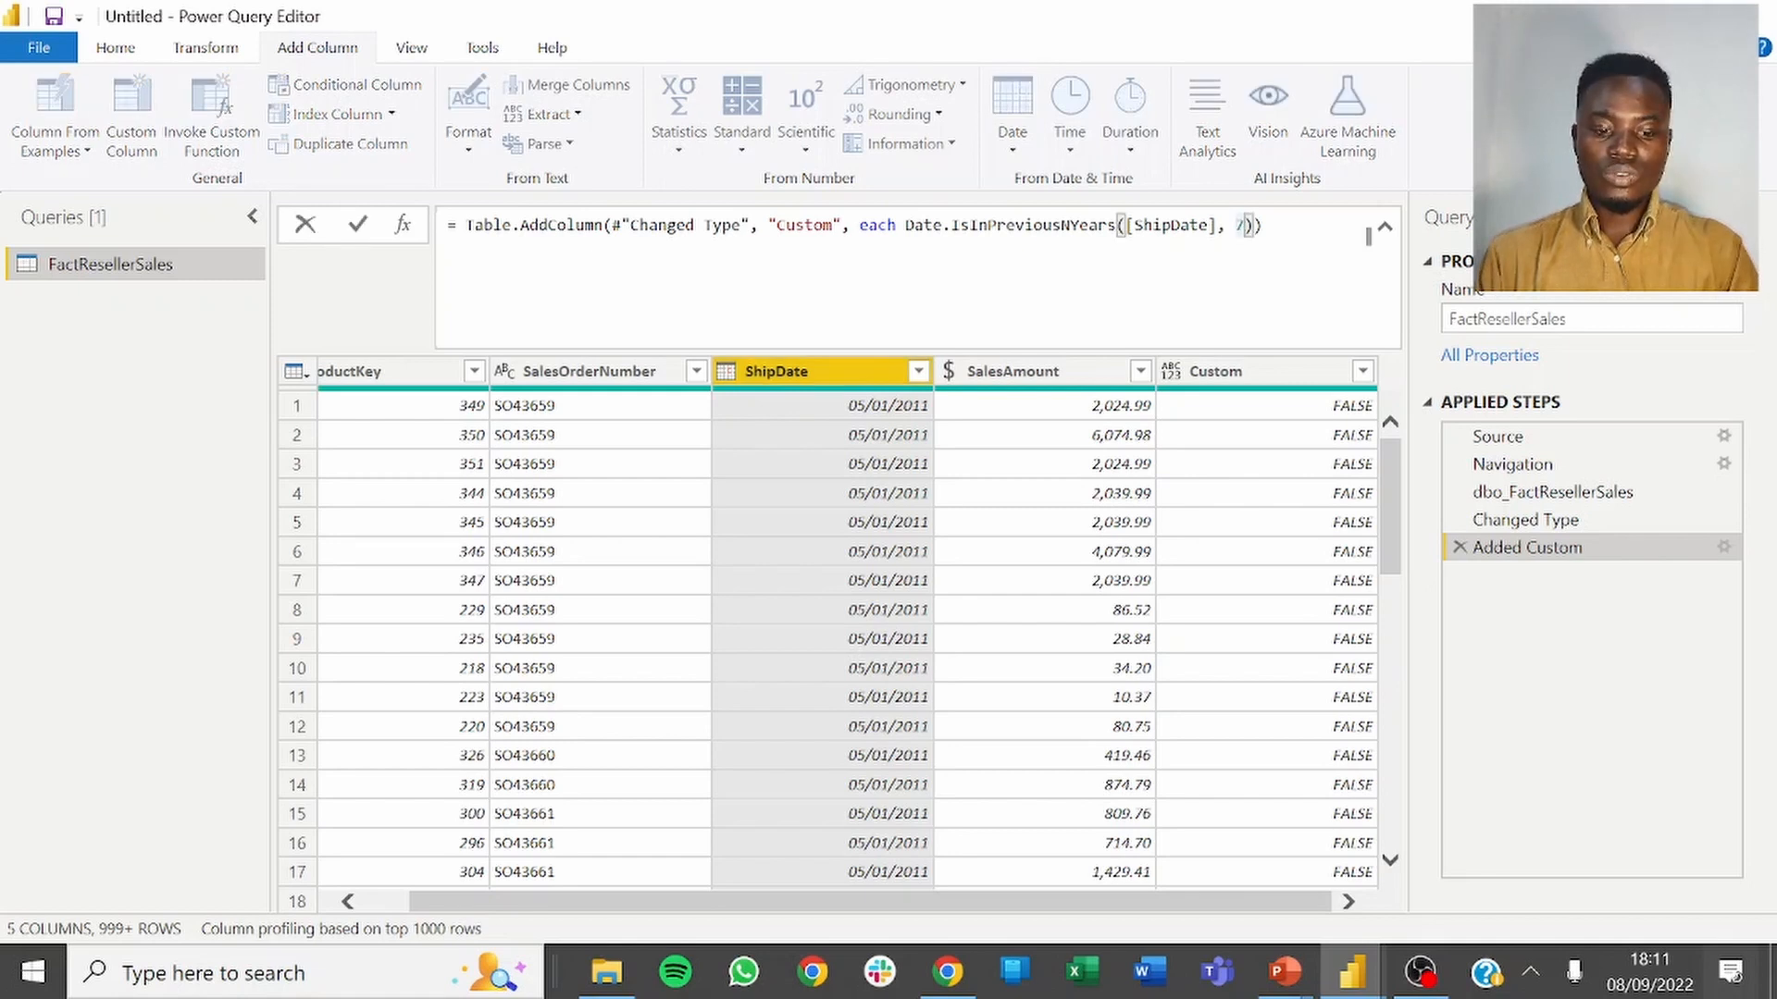
{"action": "key", "text": "BackSpace"}
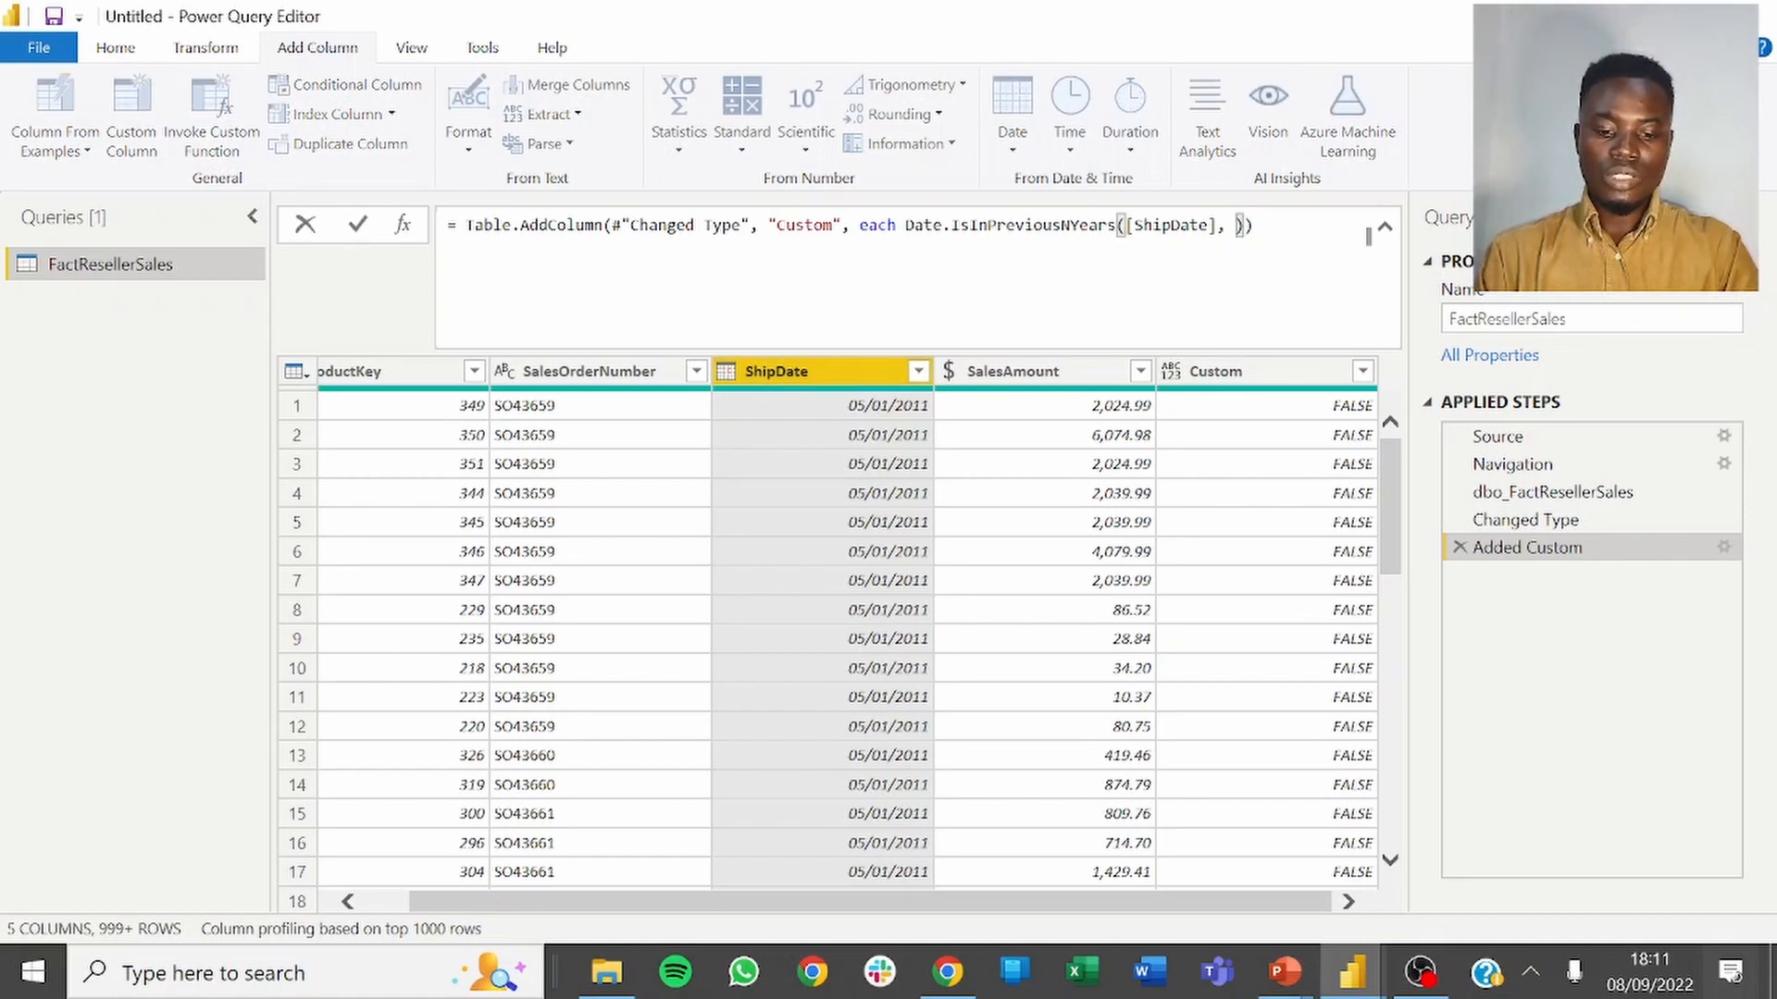
{"action": "type", "text": "8"}
{"action": "key", "text": "Return"}
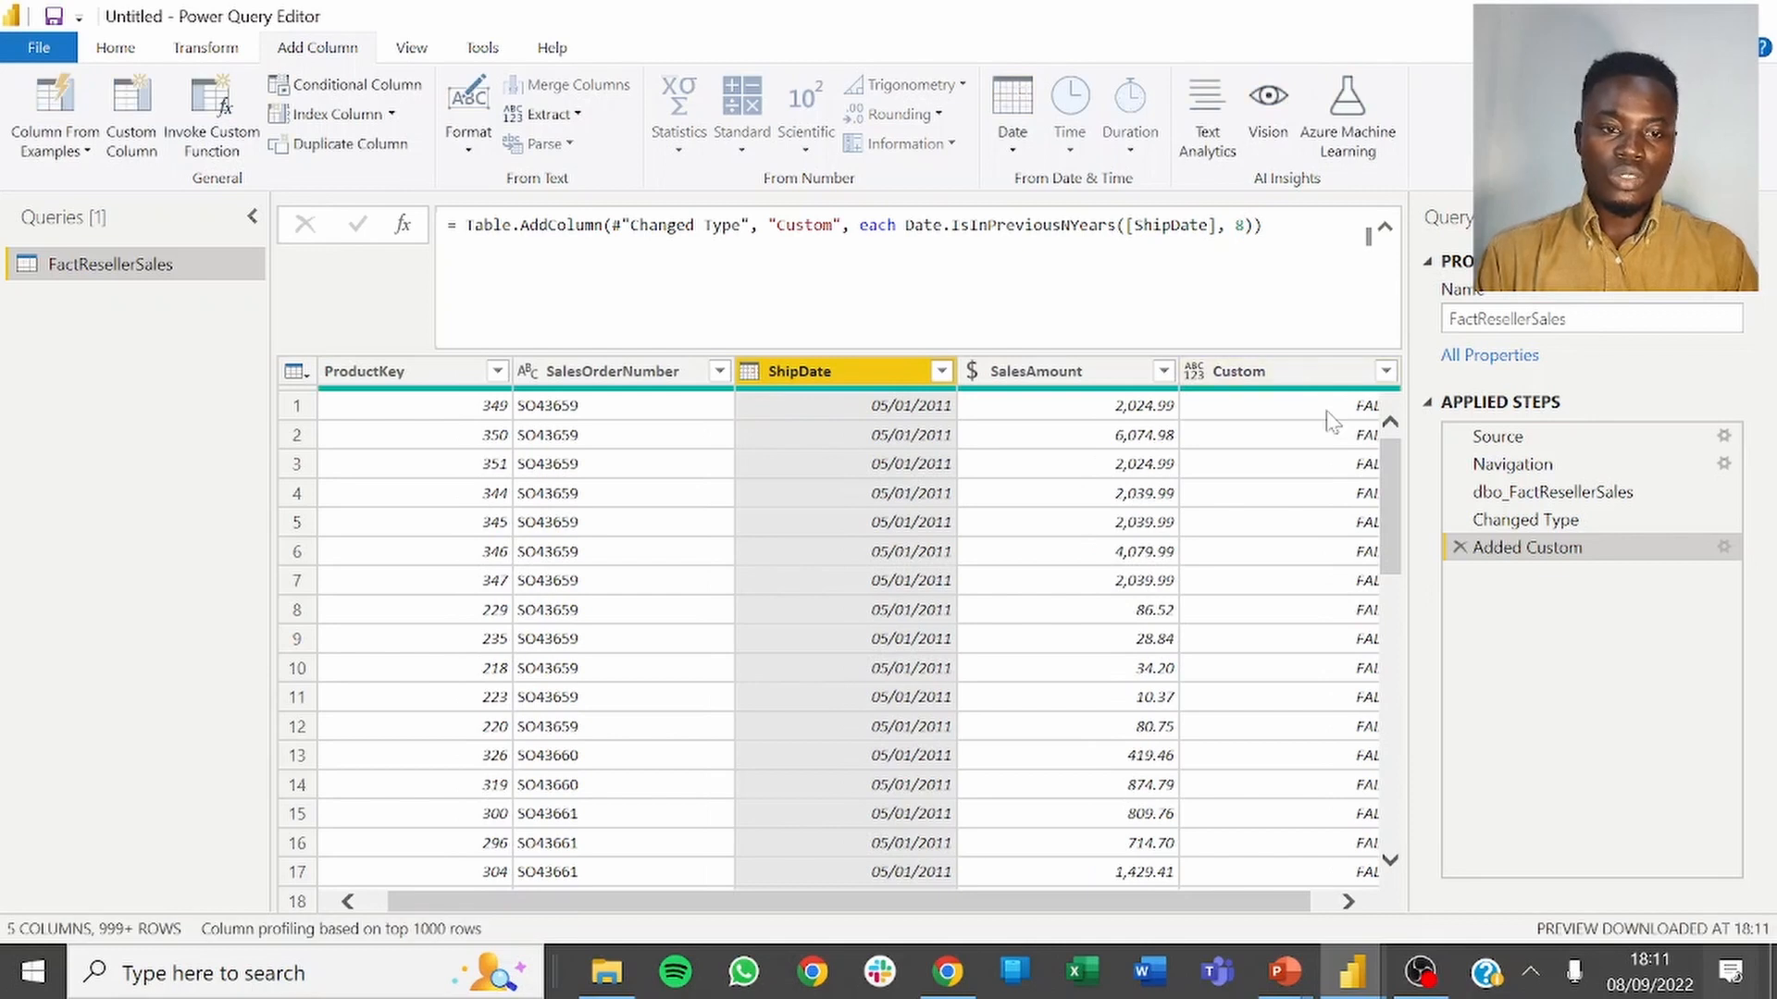
Check the Custom column's complete filter values for the 8-year formula.
{"action": "left_click", "coordinate": [1337, 900]}
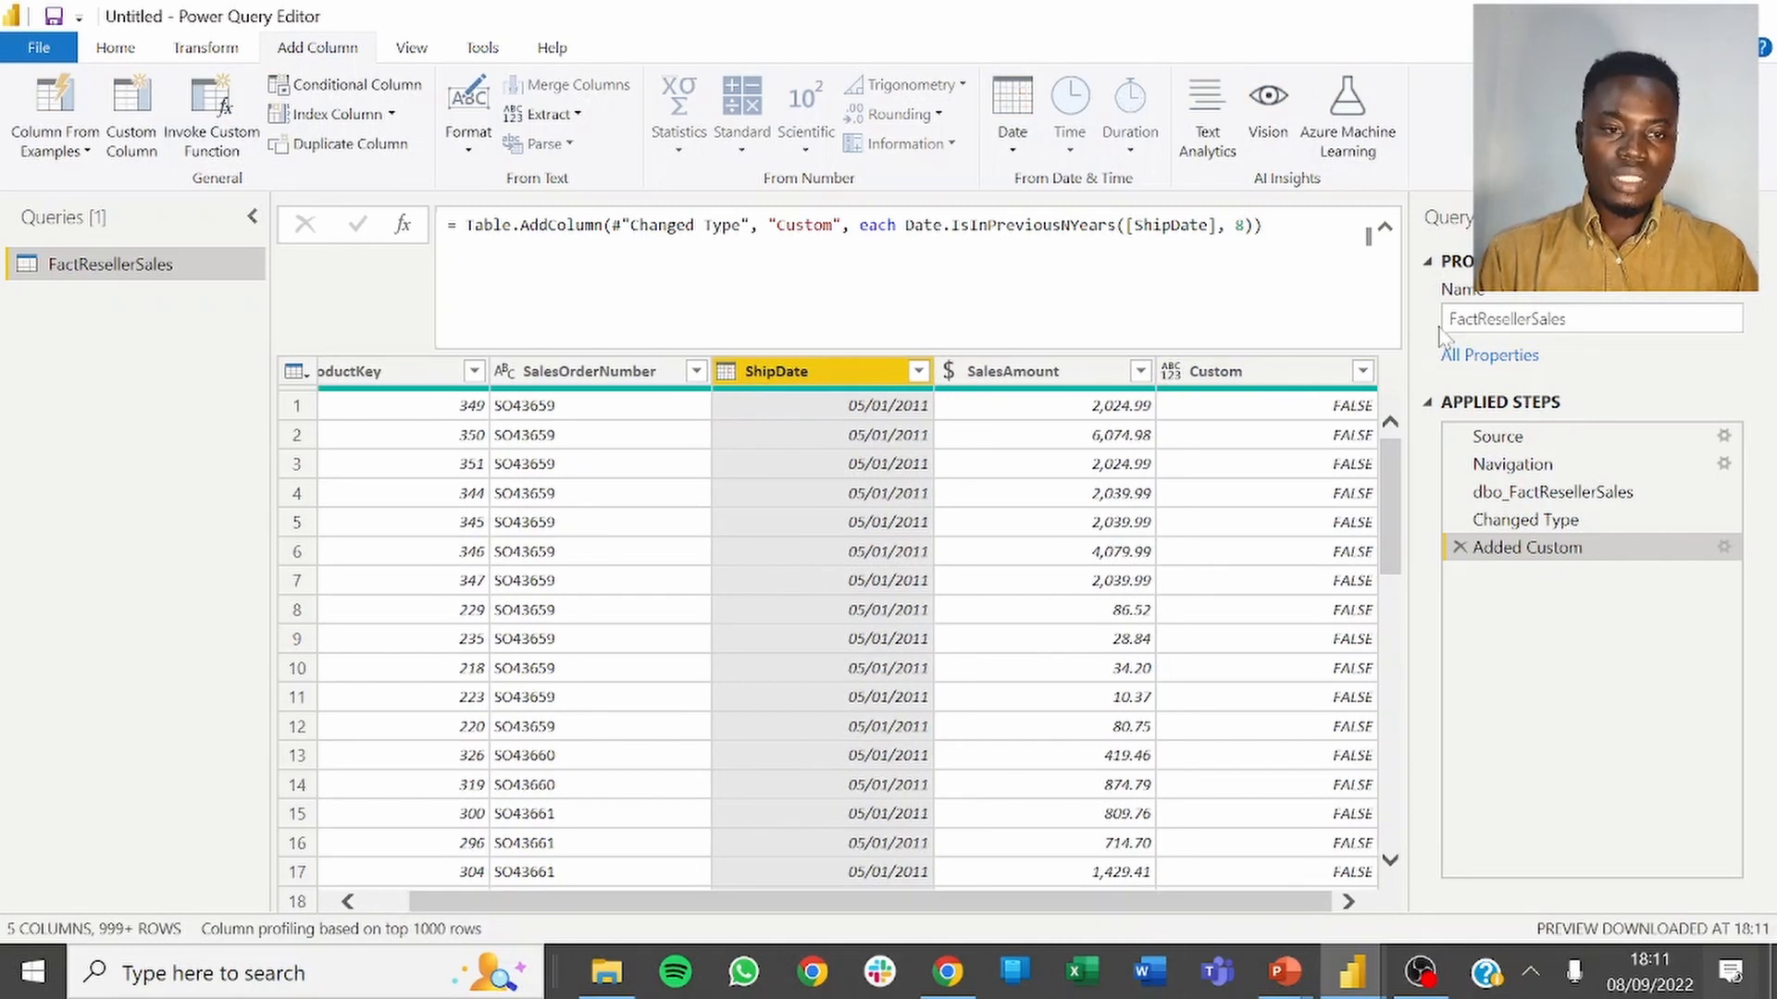
{"action": "left_click", "coordinate": [1359, 372]}
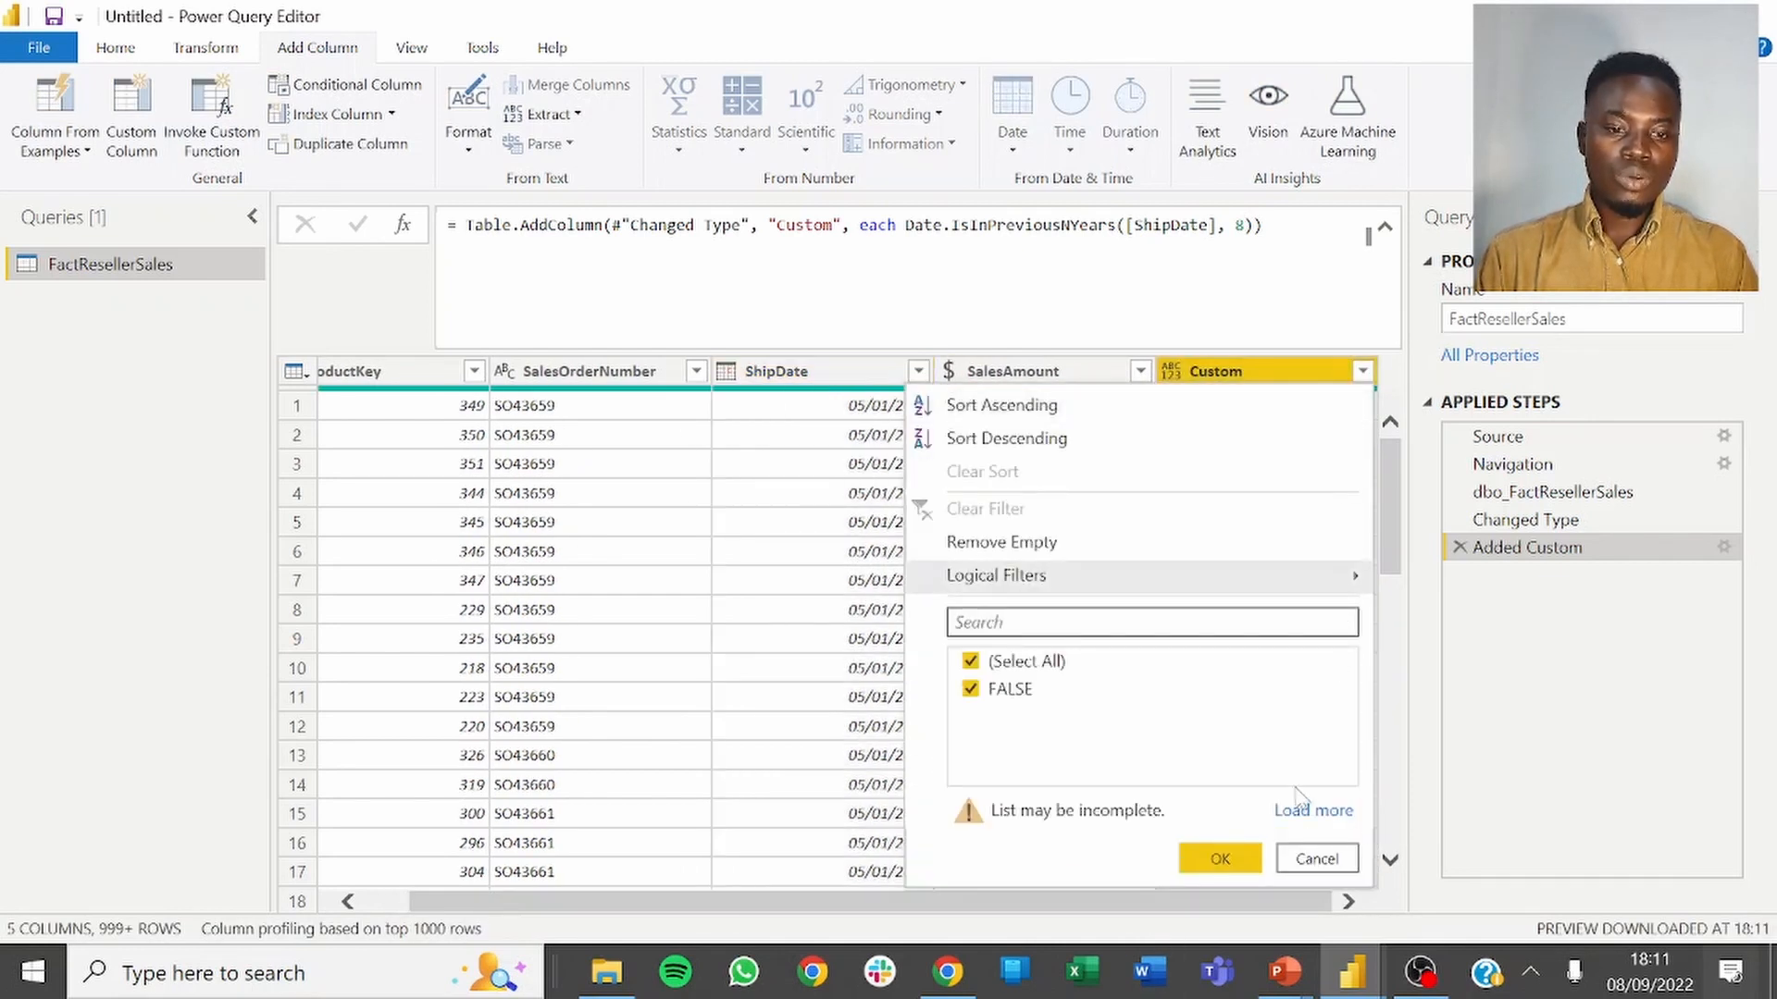
{"action": "left_click", "coordinate": [1309, 811]}
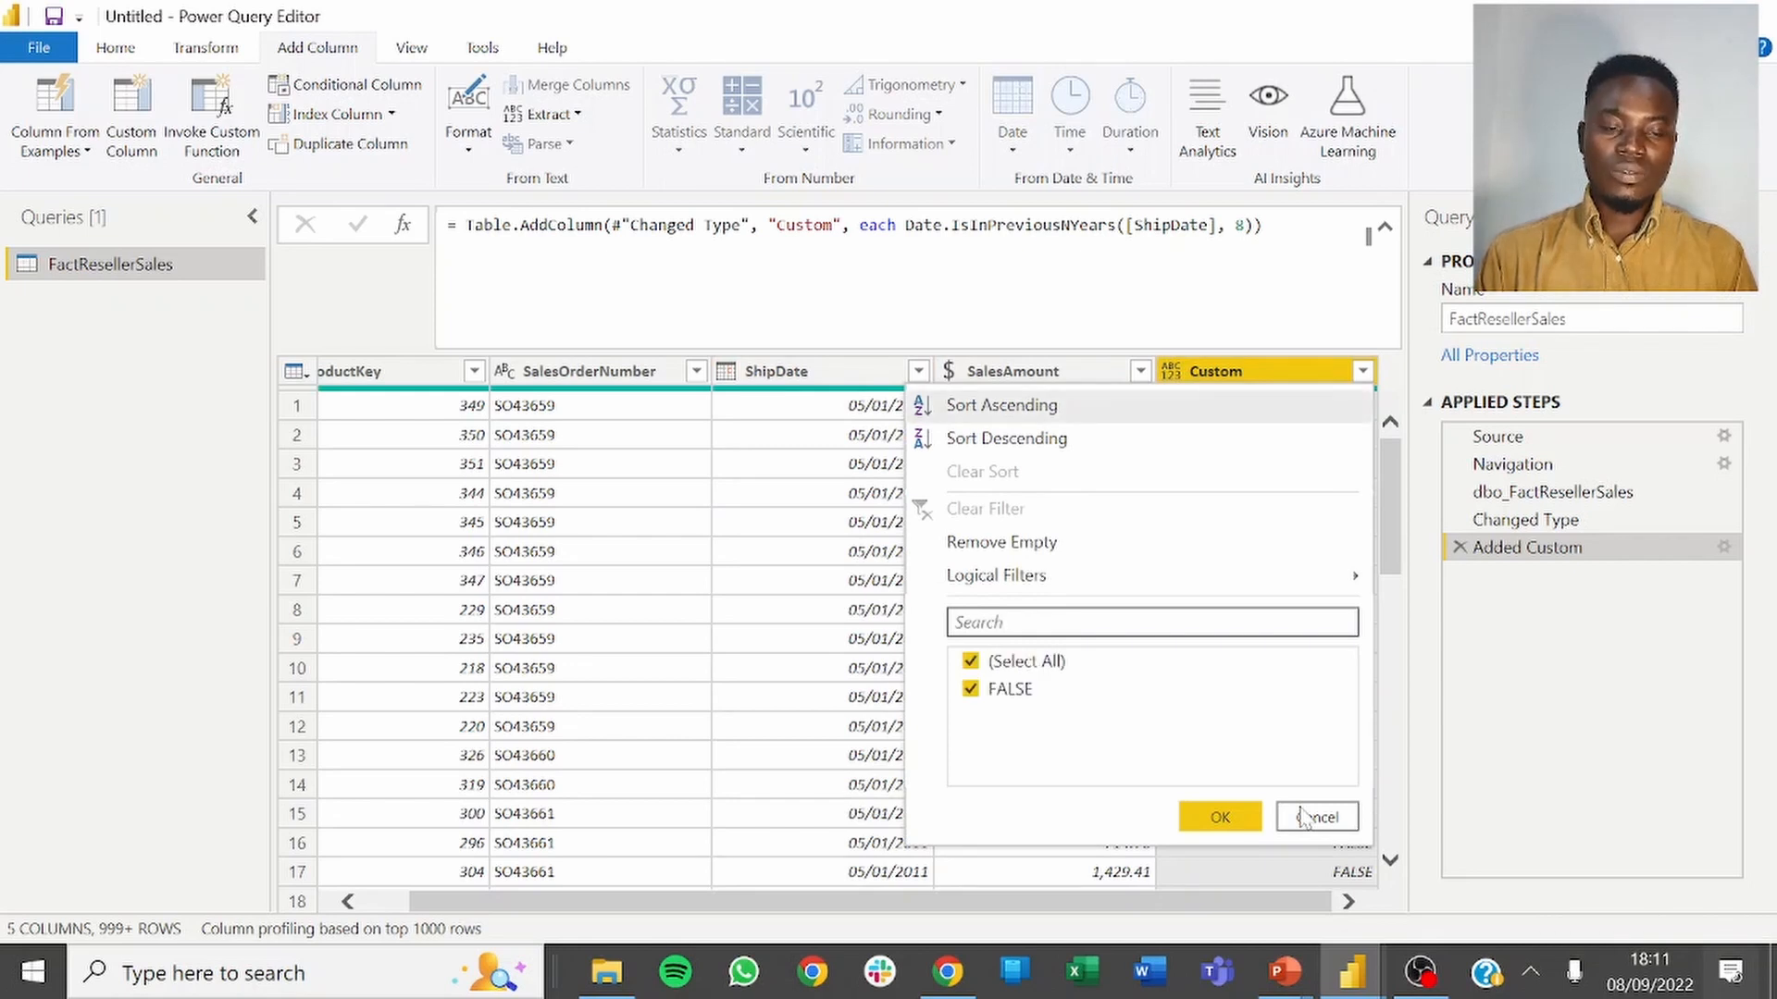
Set the number of years in the Date.IsInPreviousNYears formula to 9 and apply it.
{"action": "left_click", "coordinate": [1245, 225]}
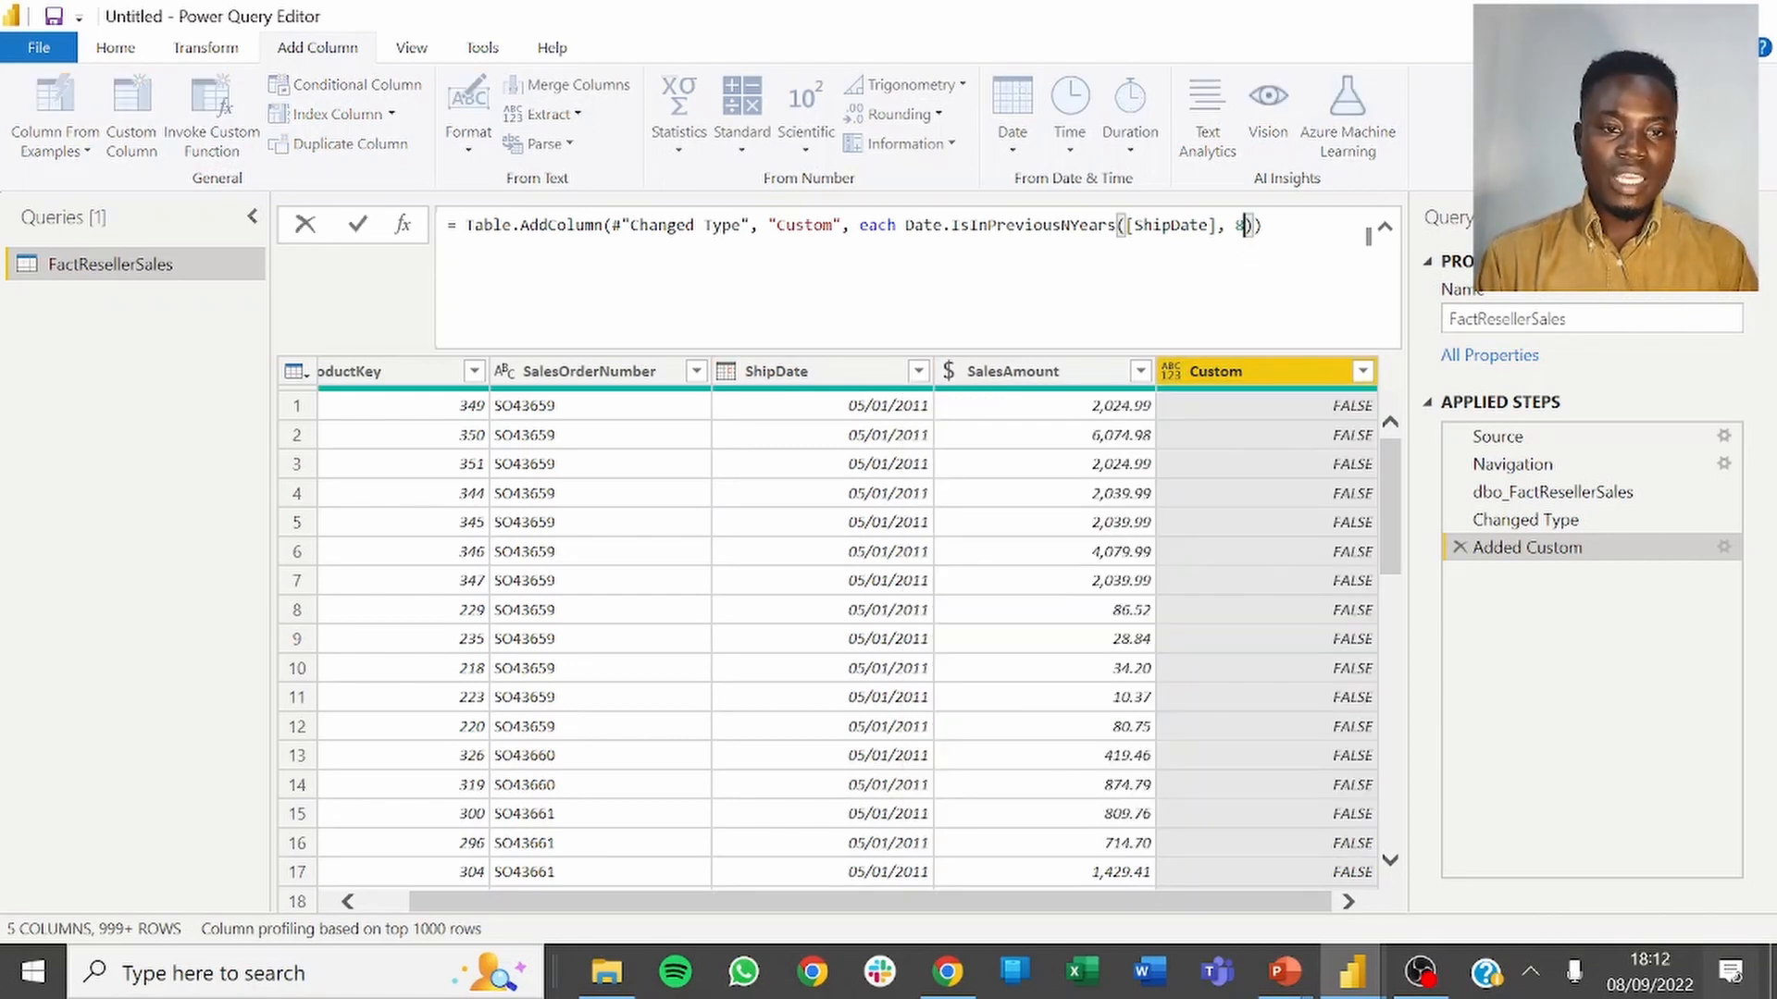
{"action": "key", "text": "BackSpace"}
{"action": "type", "text": "9"}
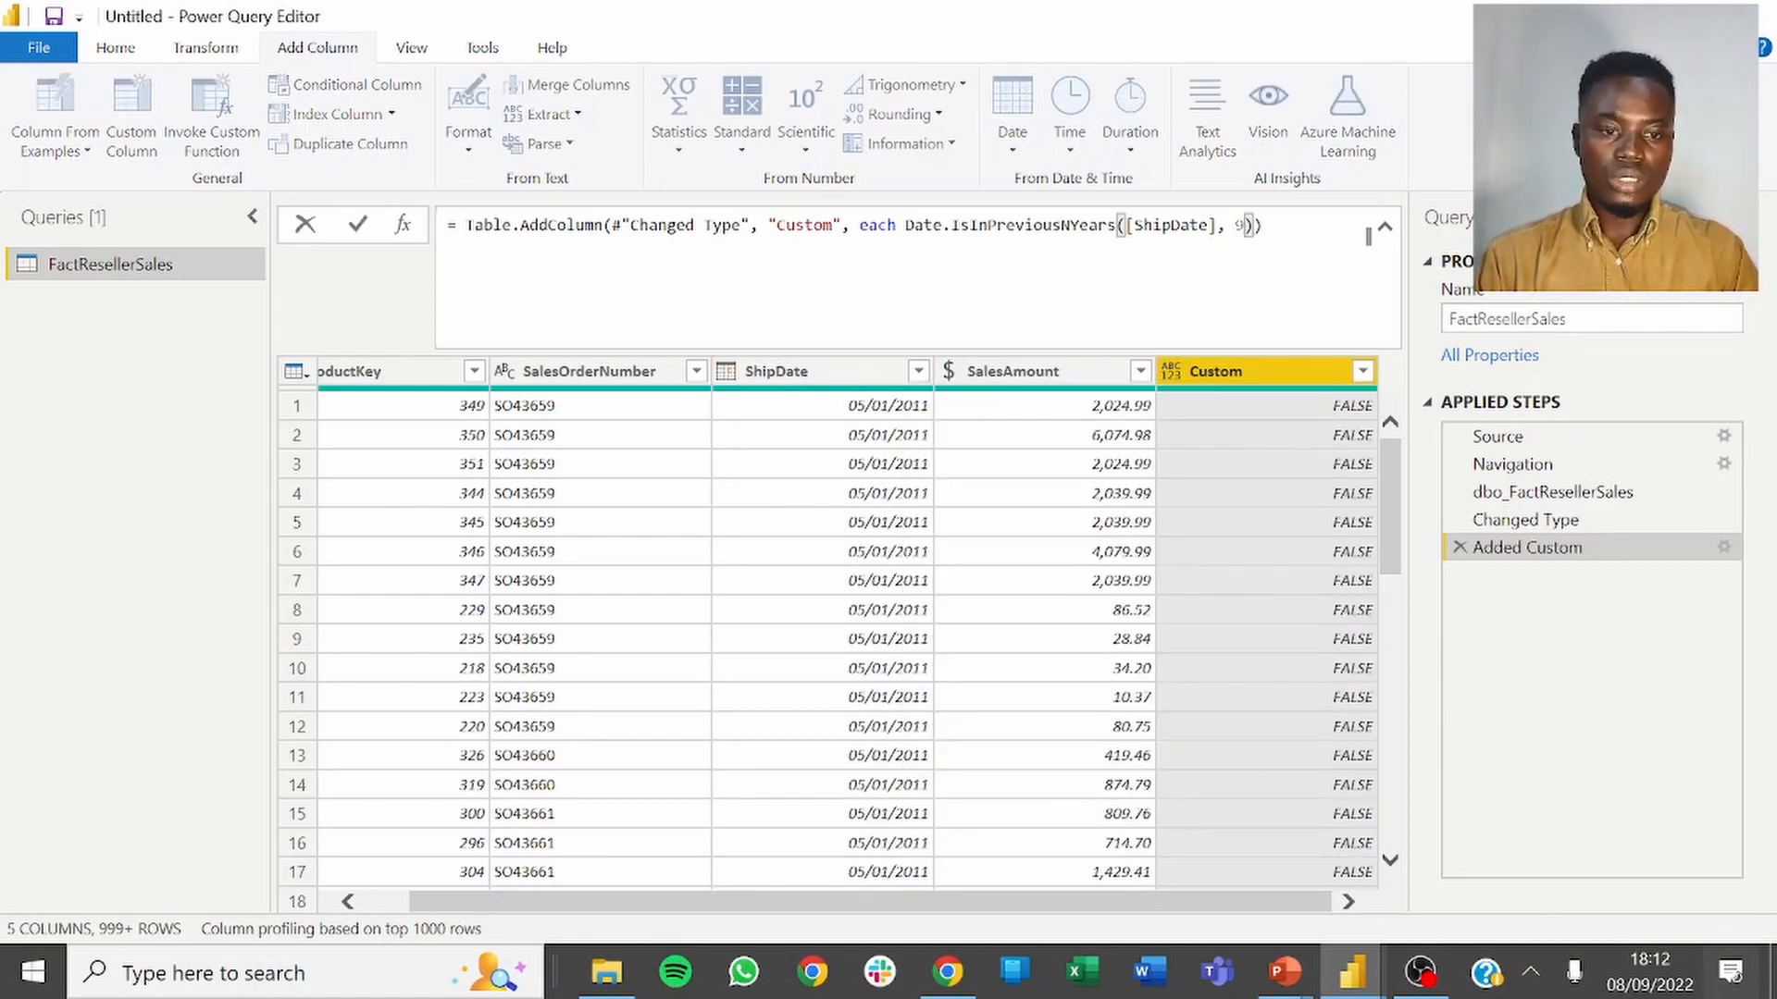
{"action": "key", "text": "Return"}
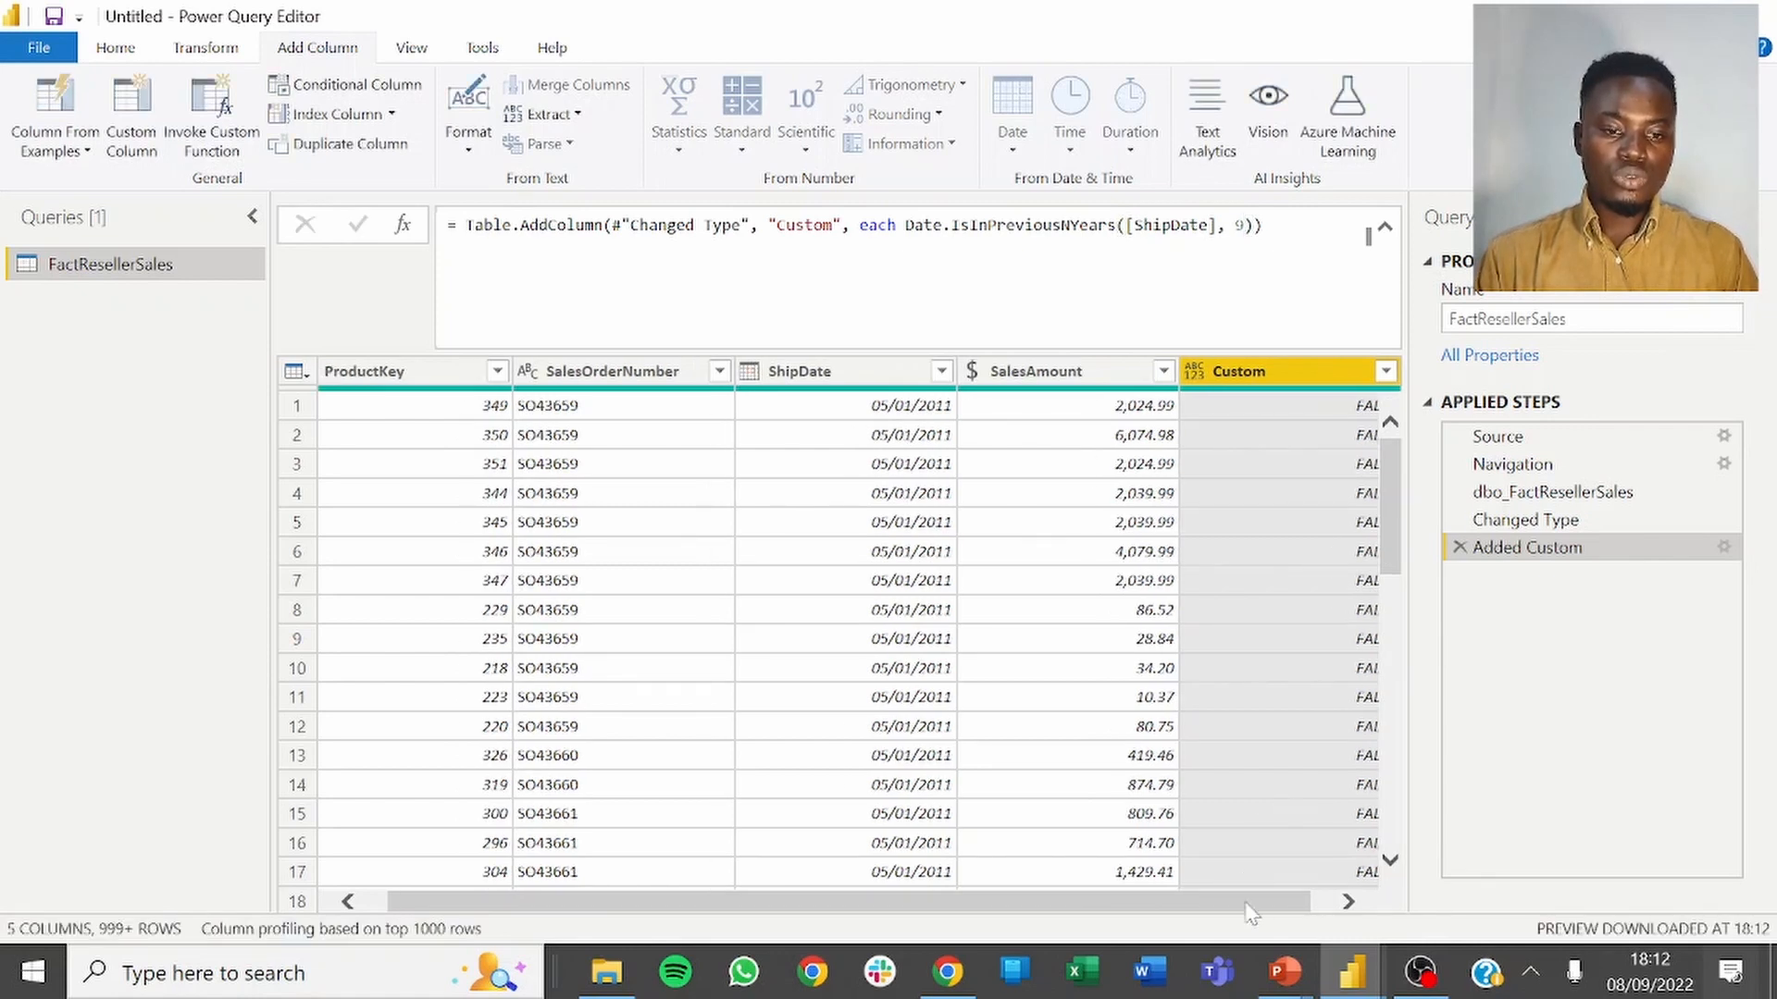
Load all filter values of the Custom column and keep only the TRUE rows.
{"action": "left_click_drag", "start_coordinate": [1251, 913], "coordinate": [1274, 914]}
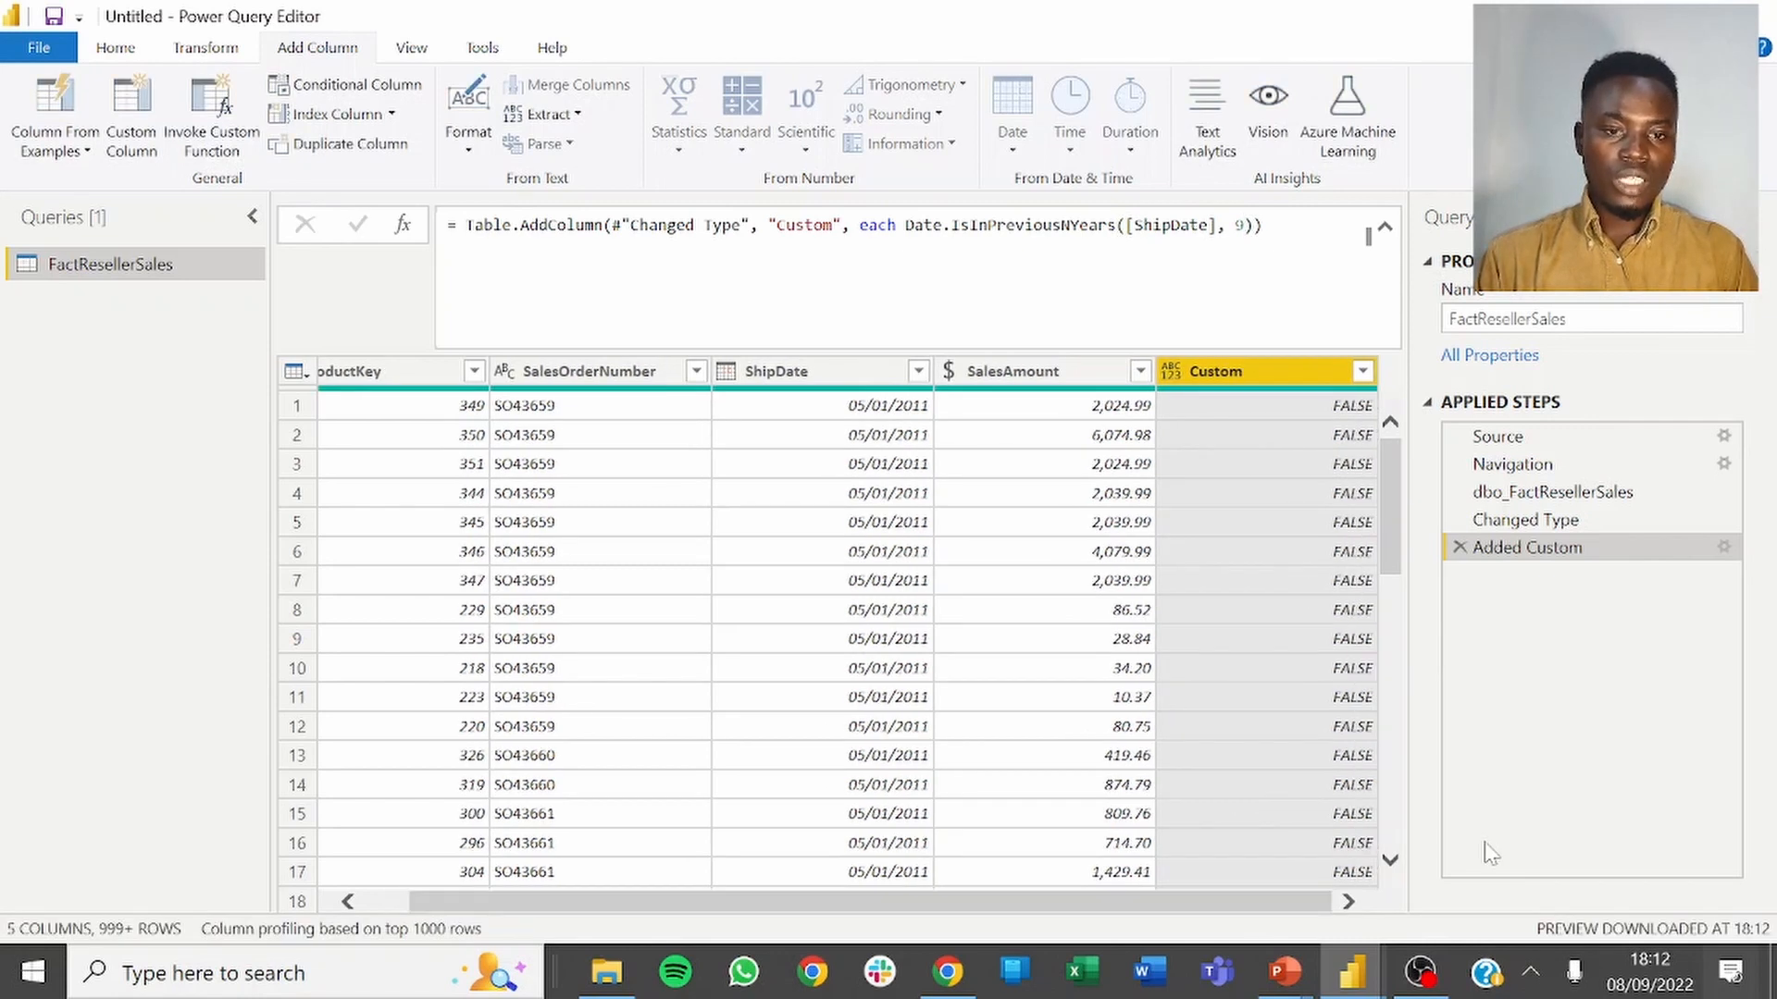
{"action": "left_click", "coordinate": [1362, 371]}
{"action": "left_click", "coordinate": [1311, 813]}
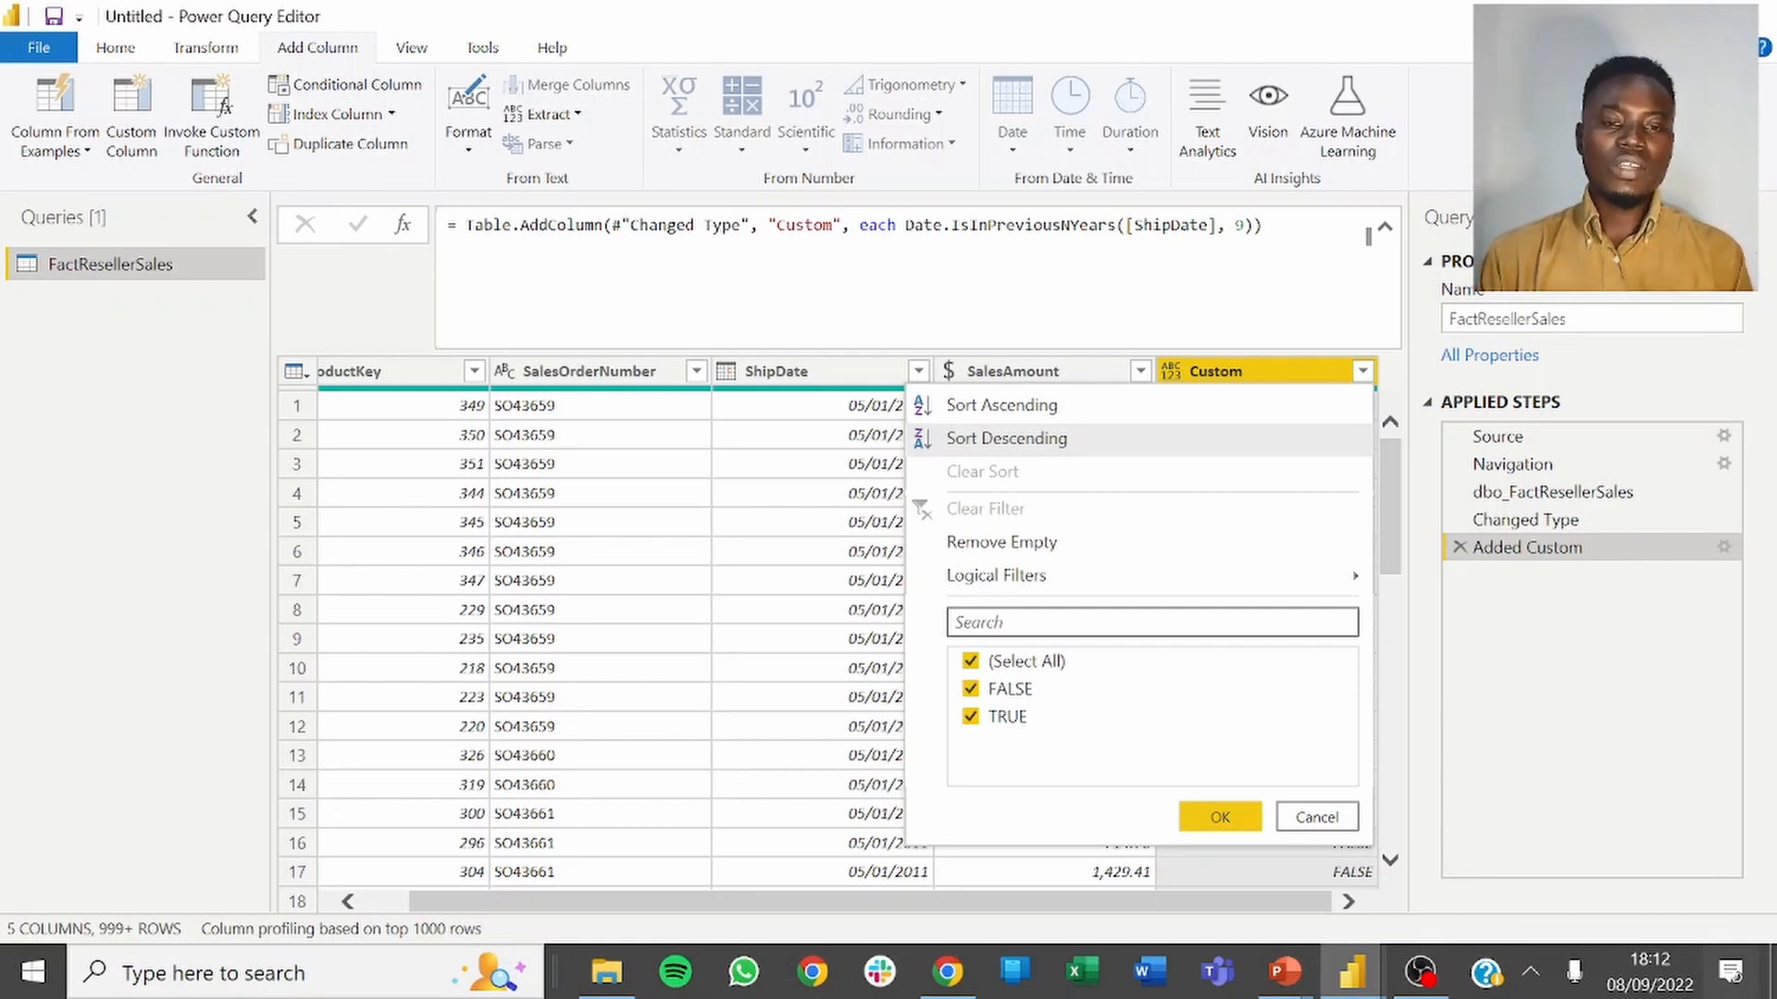
{"action": "left_click", "coordinate": [970, 688]}
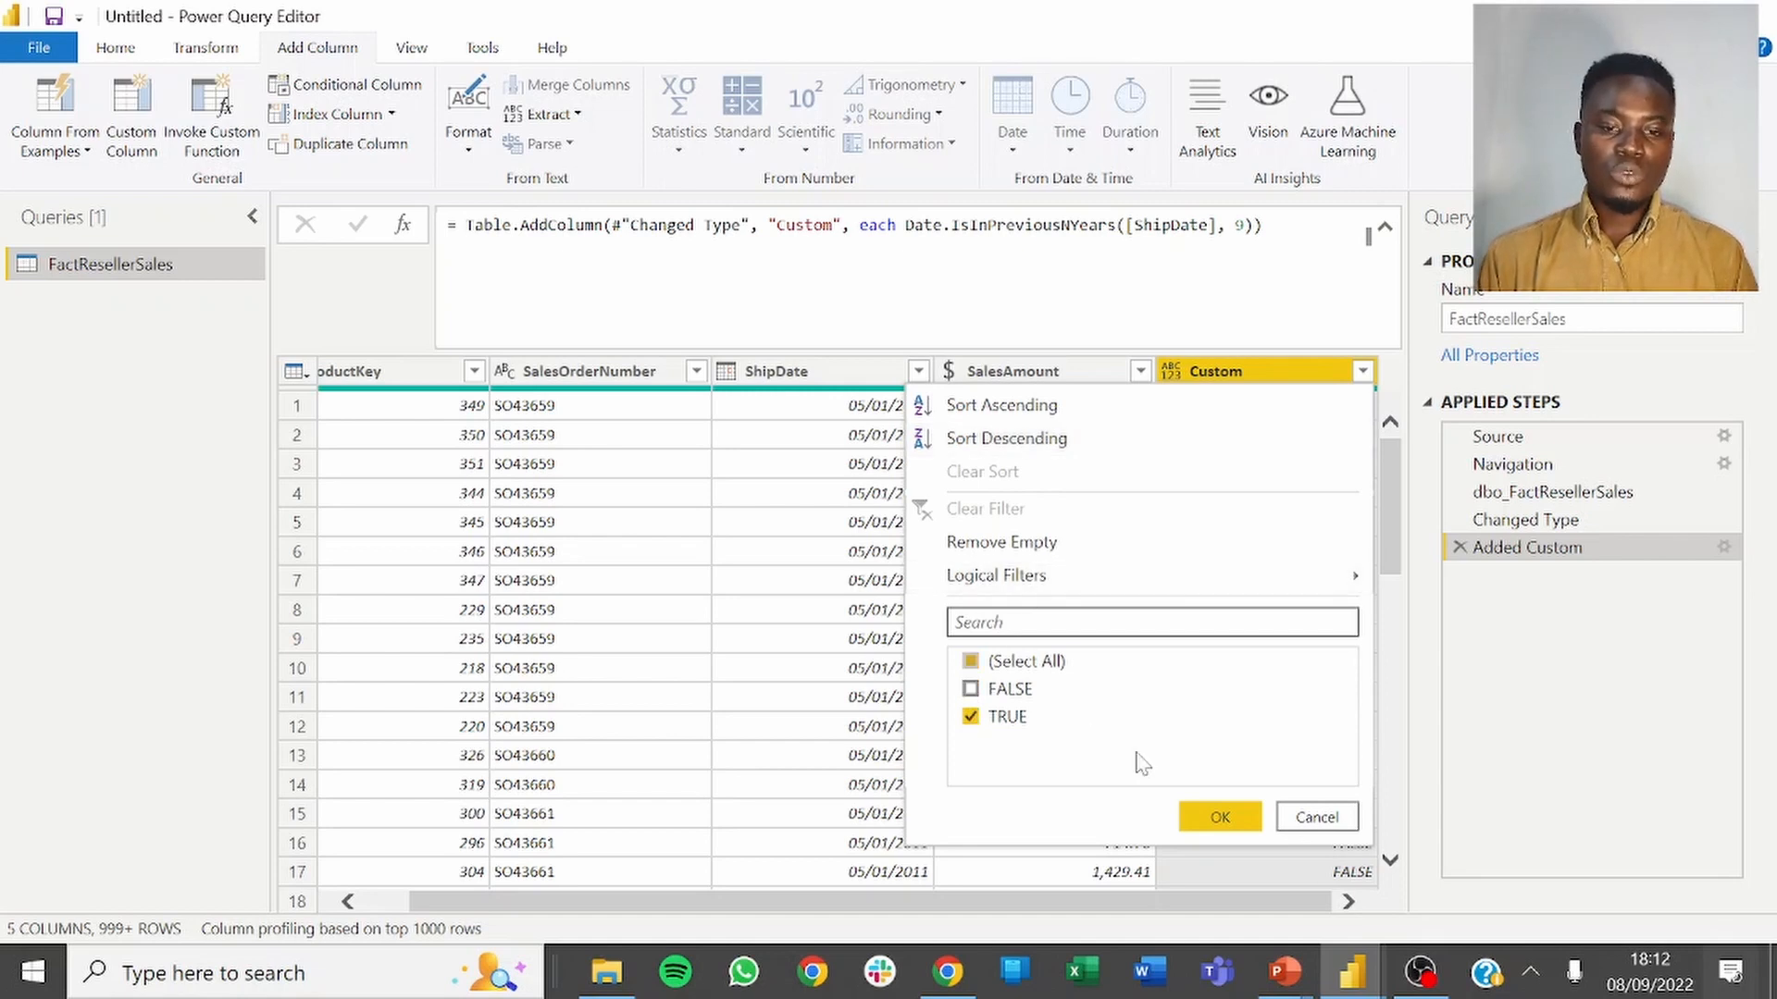
{"action": "left_click", "coordinate": [1242, 828]}
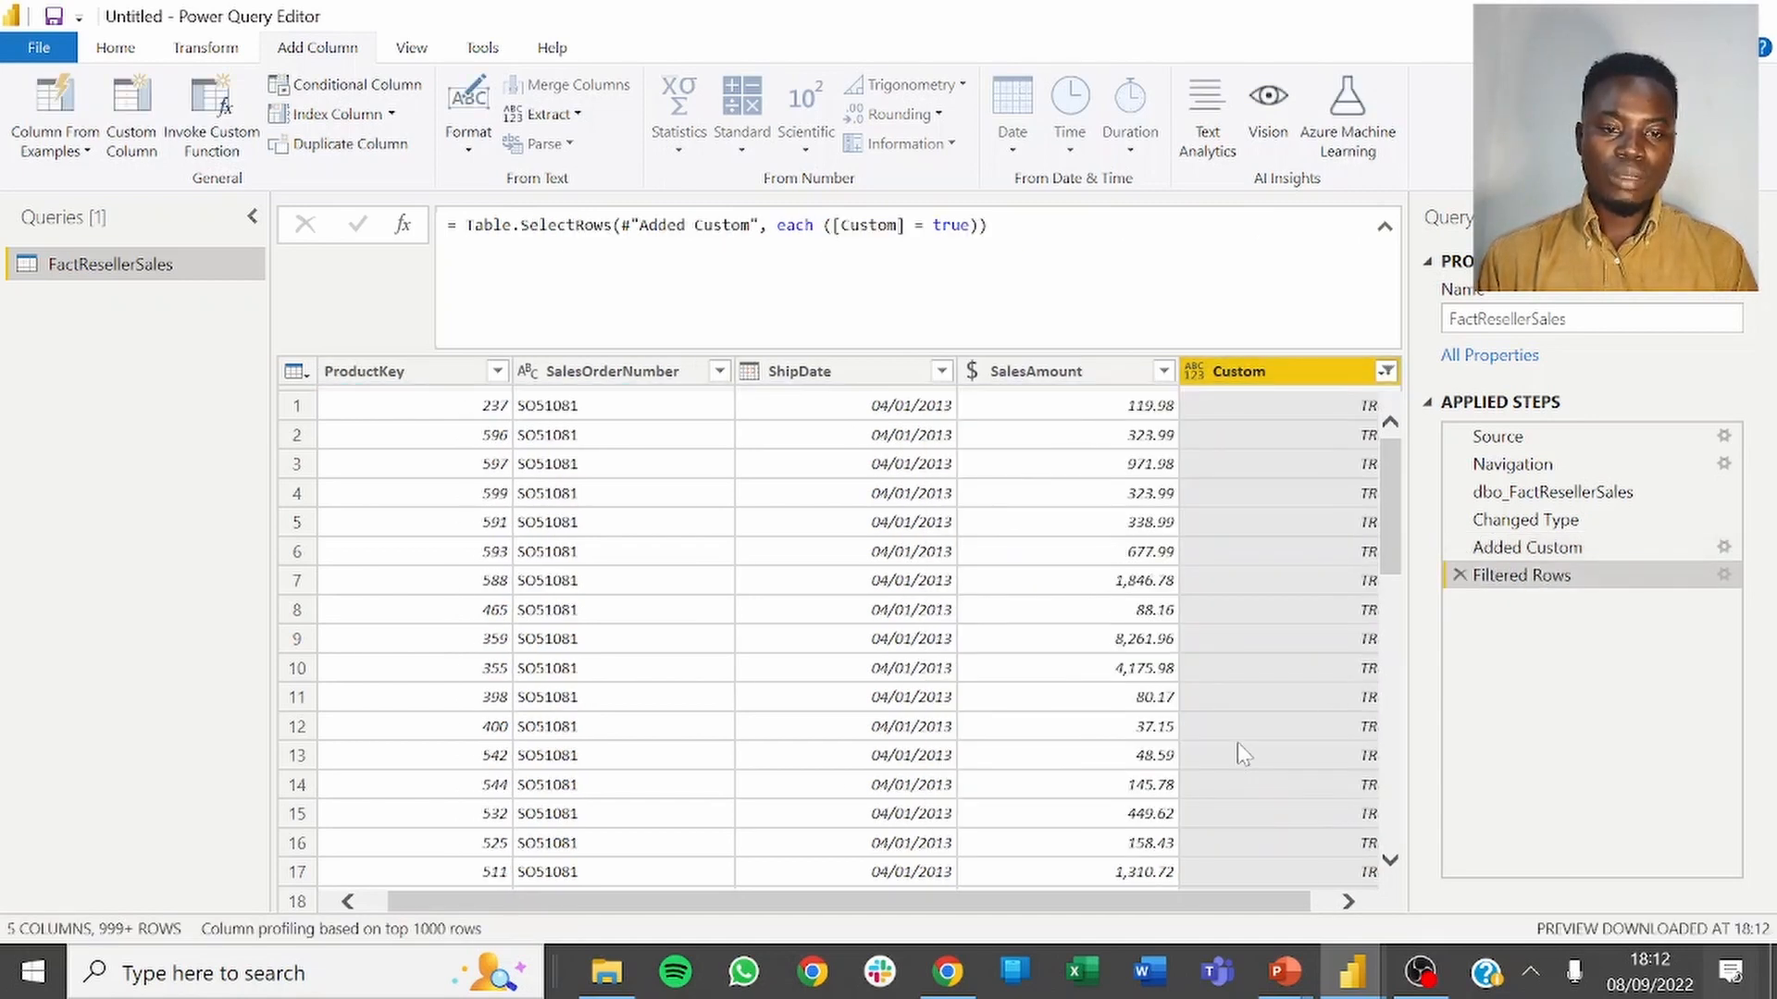
Review the complete list of ShipDate values in the filtered rows and remove the Filtered Rows step.
{"action": "left_click", "coordinate": [941, 378]}
{"action": "left_click", "coordinate": [941, 374]}
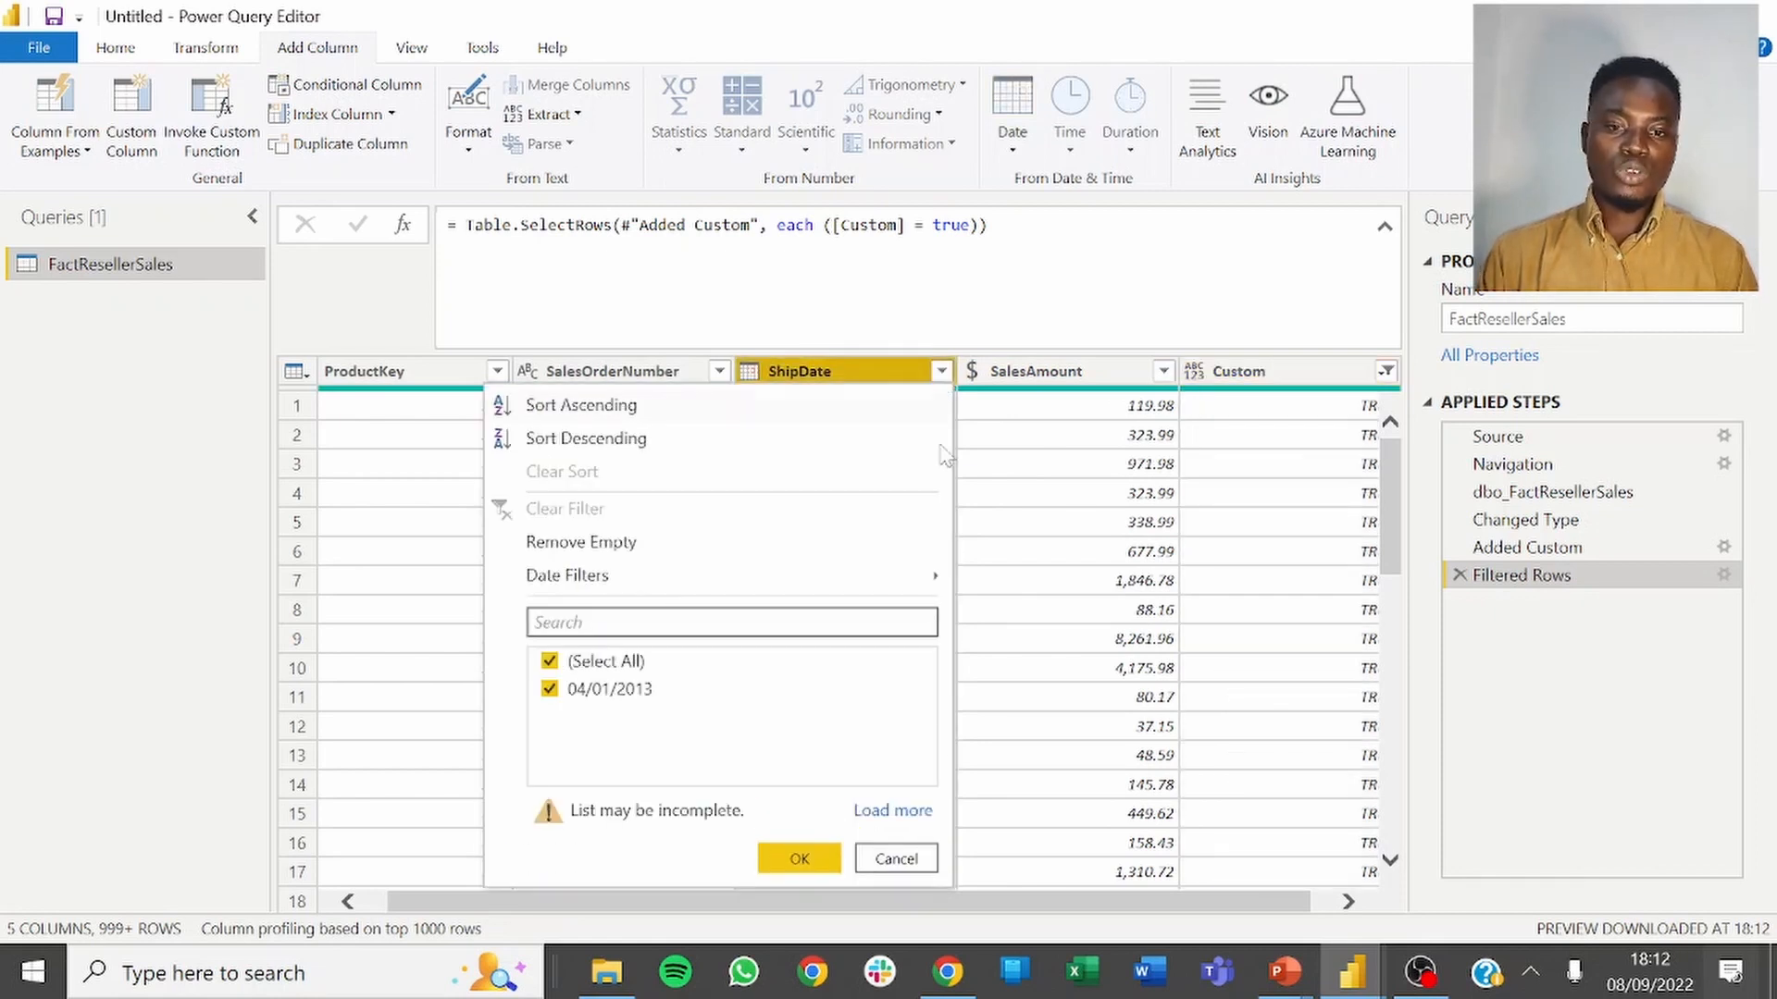
{"action": "left_click", "coordinate": [896, 812]}
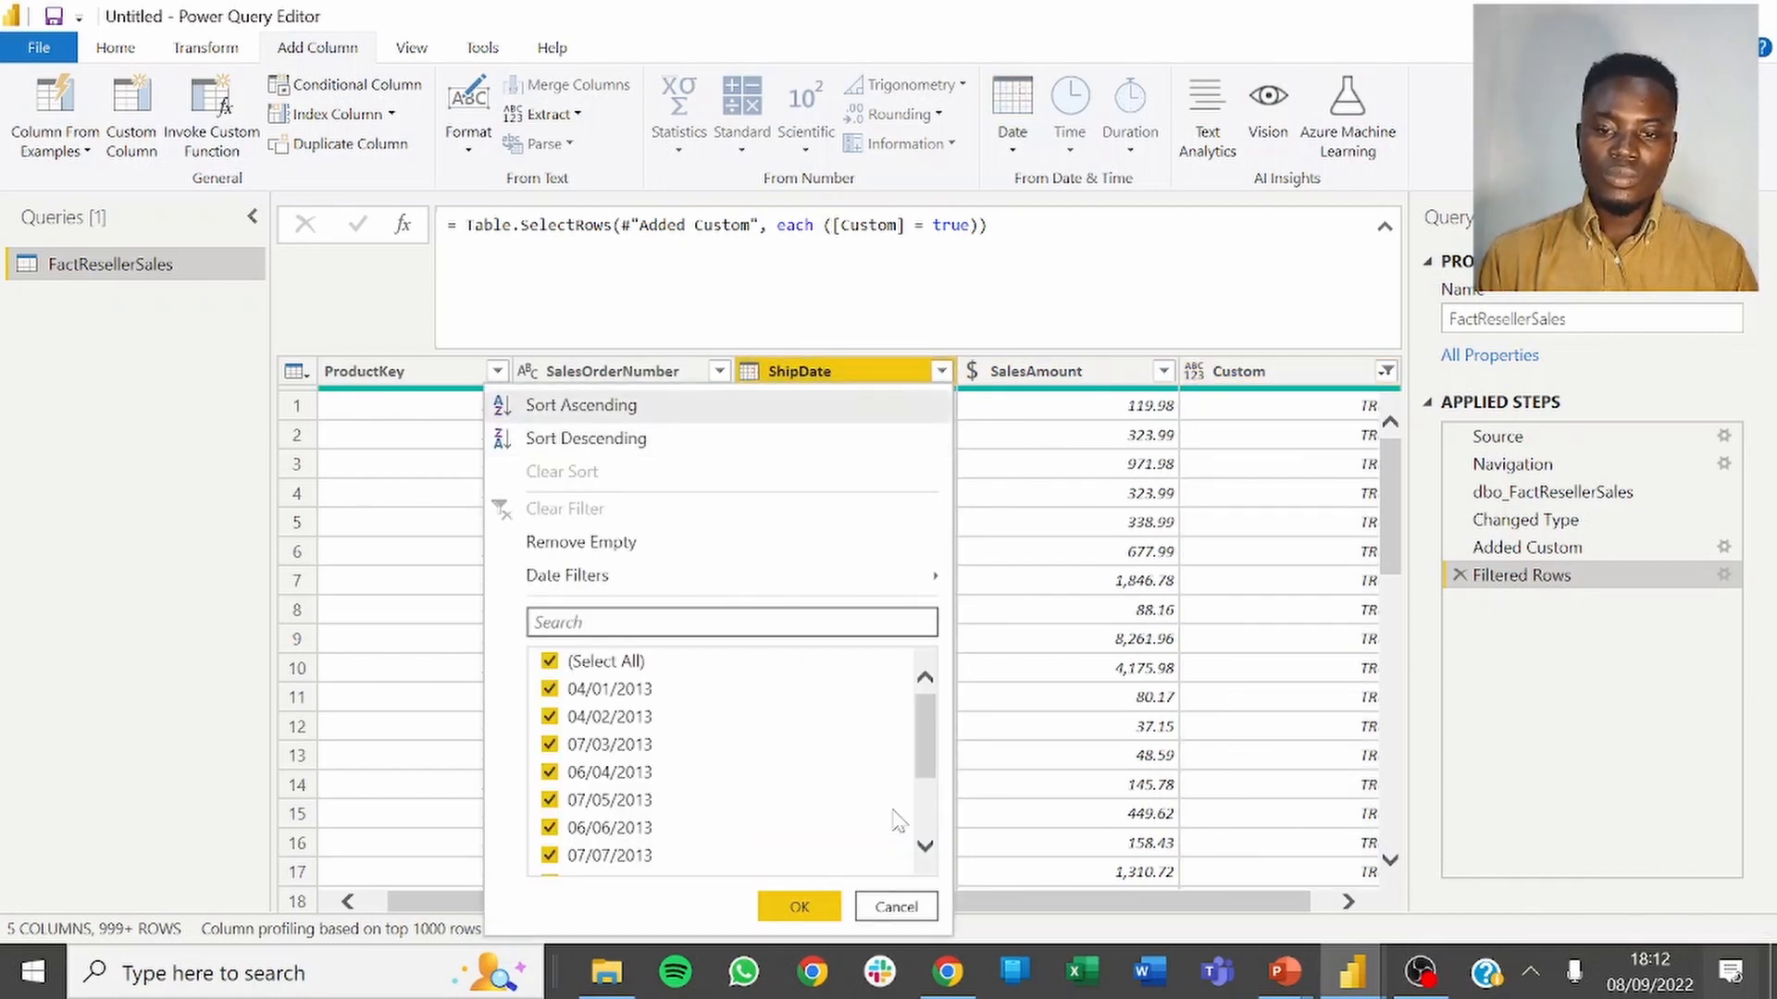
{"action": "left_click_drag", "start_coordinate": [924, 724], "coordinate": [927, 735]}
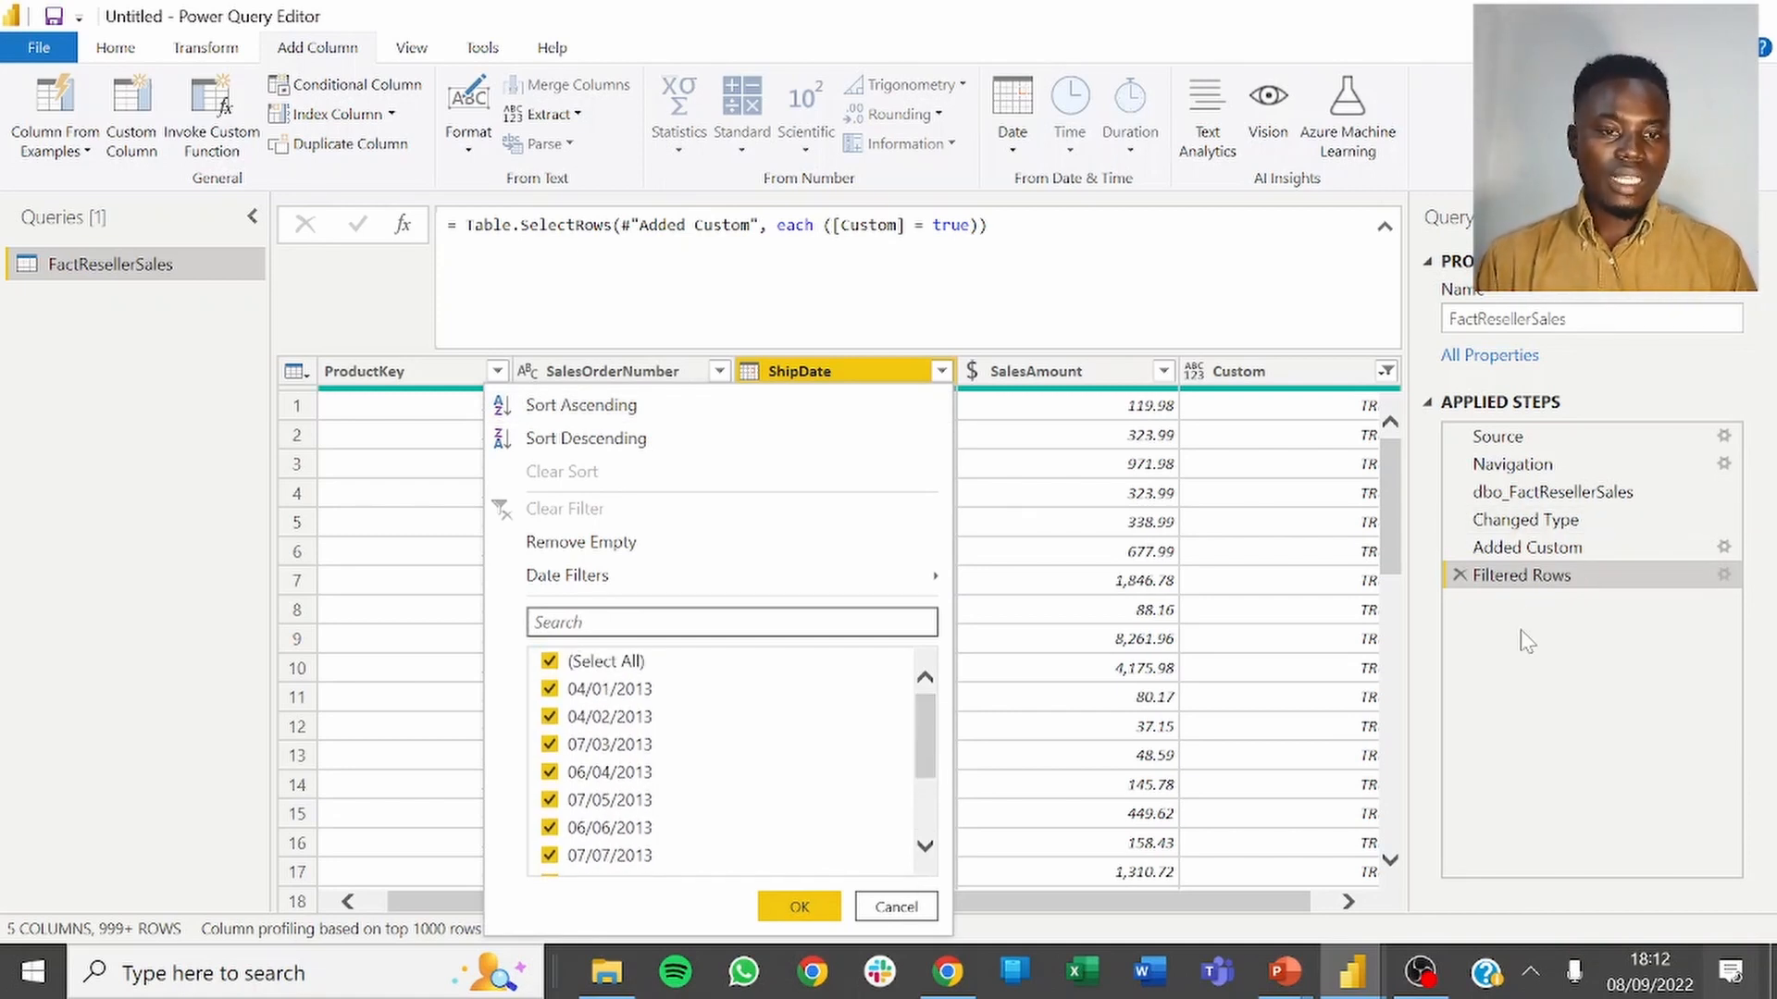
{"action": "left_click", "coordinate": [1310, 366]}
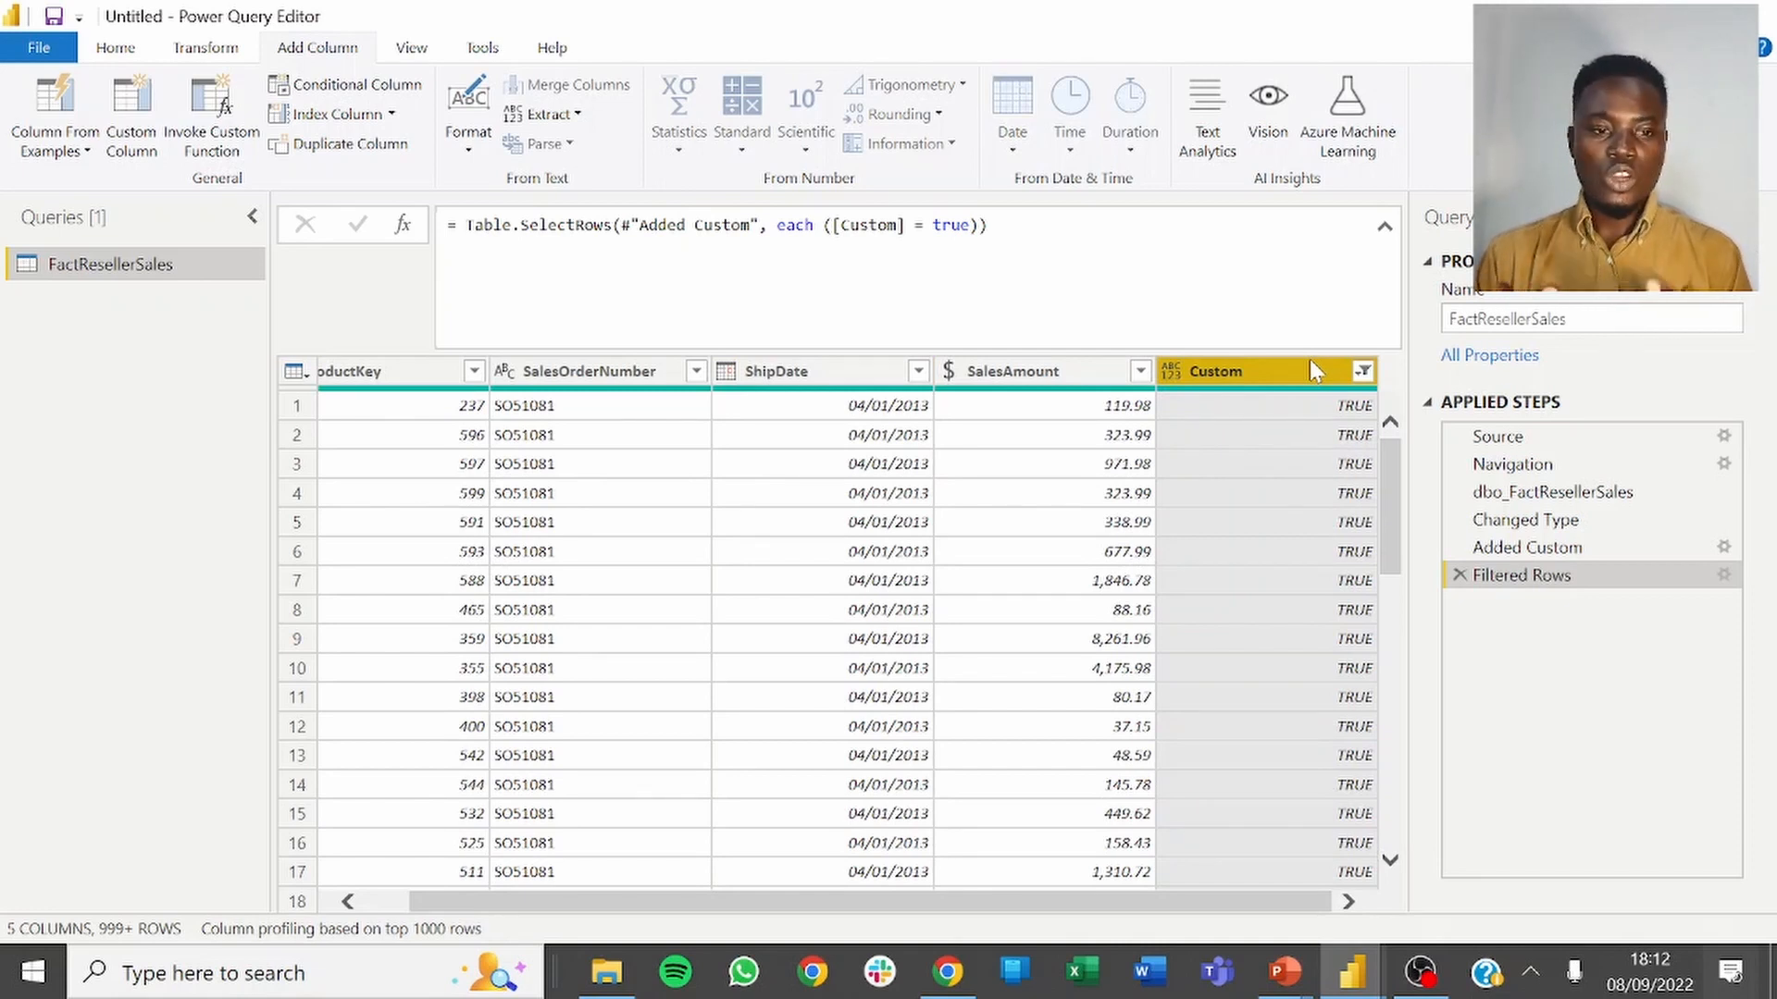
{"action": "left_click", "coordinate": [1459, 576]}
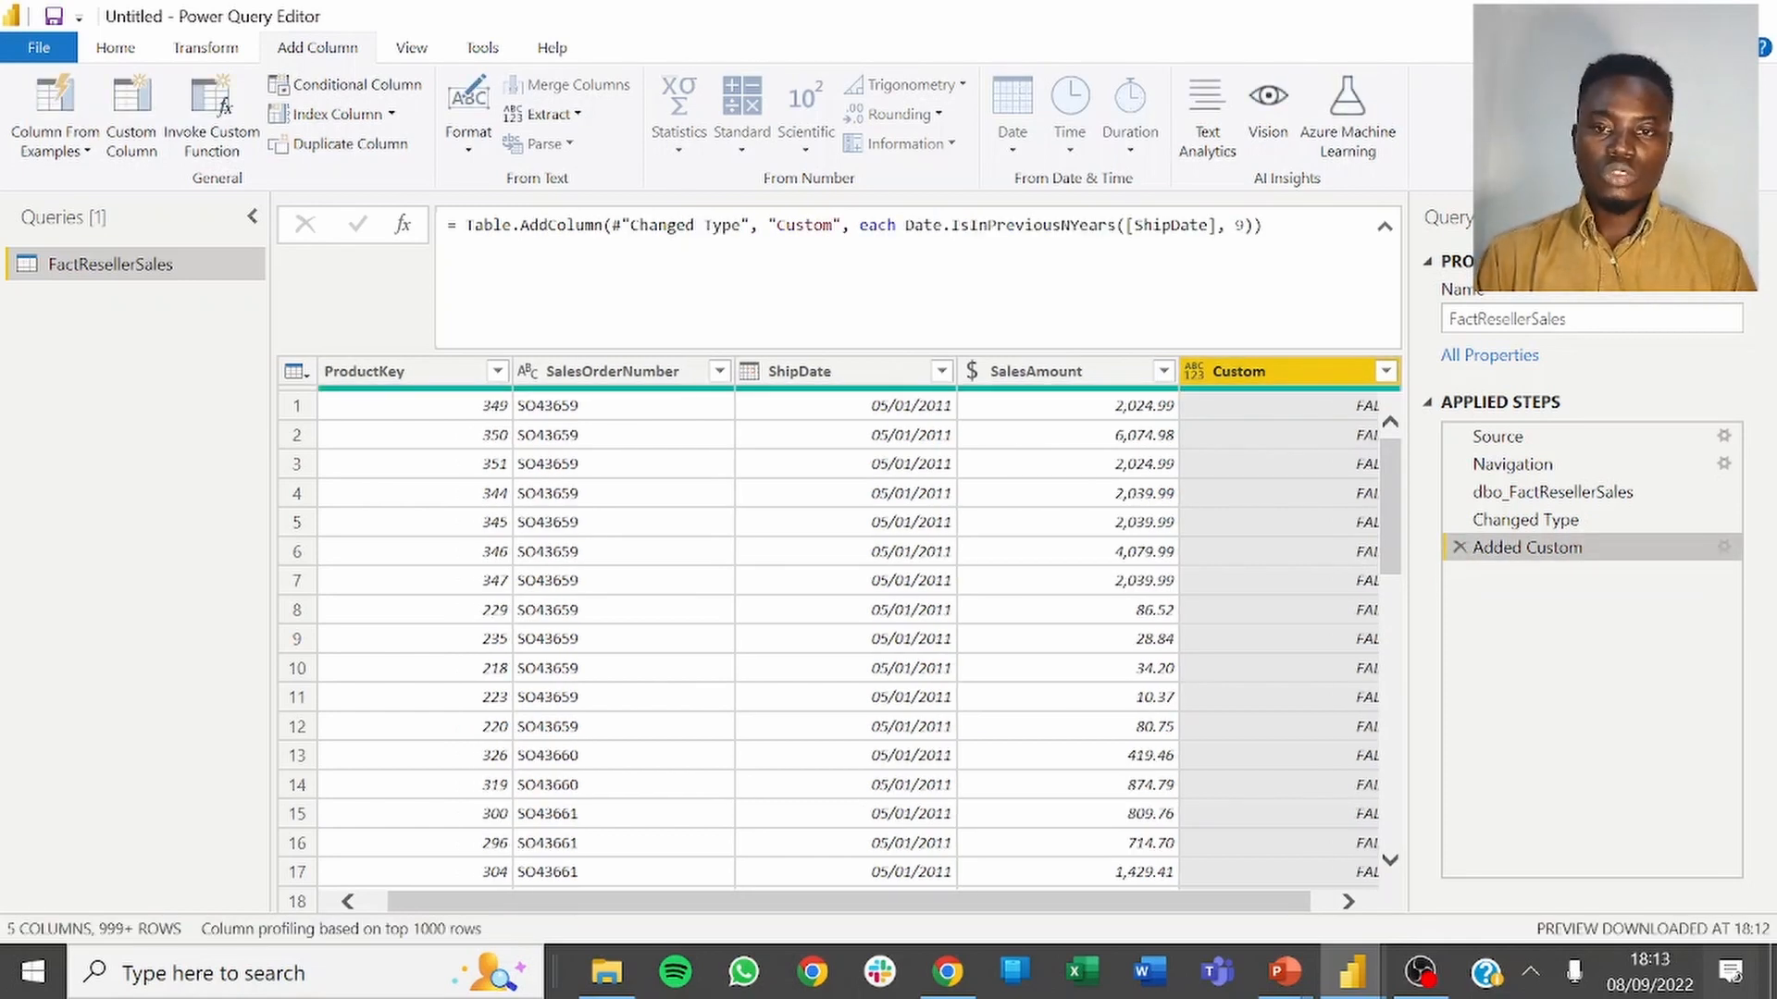
Replace Table.AddColumn with Table.SelectRows in the Added Custom step's formula.
{"action": "left_click", "coordinate": [544, 225]}
{"action": "key", "text": "Right"}
{"action": "key", "text": "Right"}
{"action": "key", "text": "Right"}
{"action": "key", "text": "Right"}
{"action": "key", "text": "Right"}
{"action": "key", "text": "Right"}
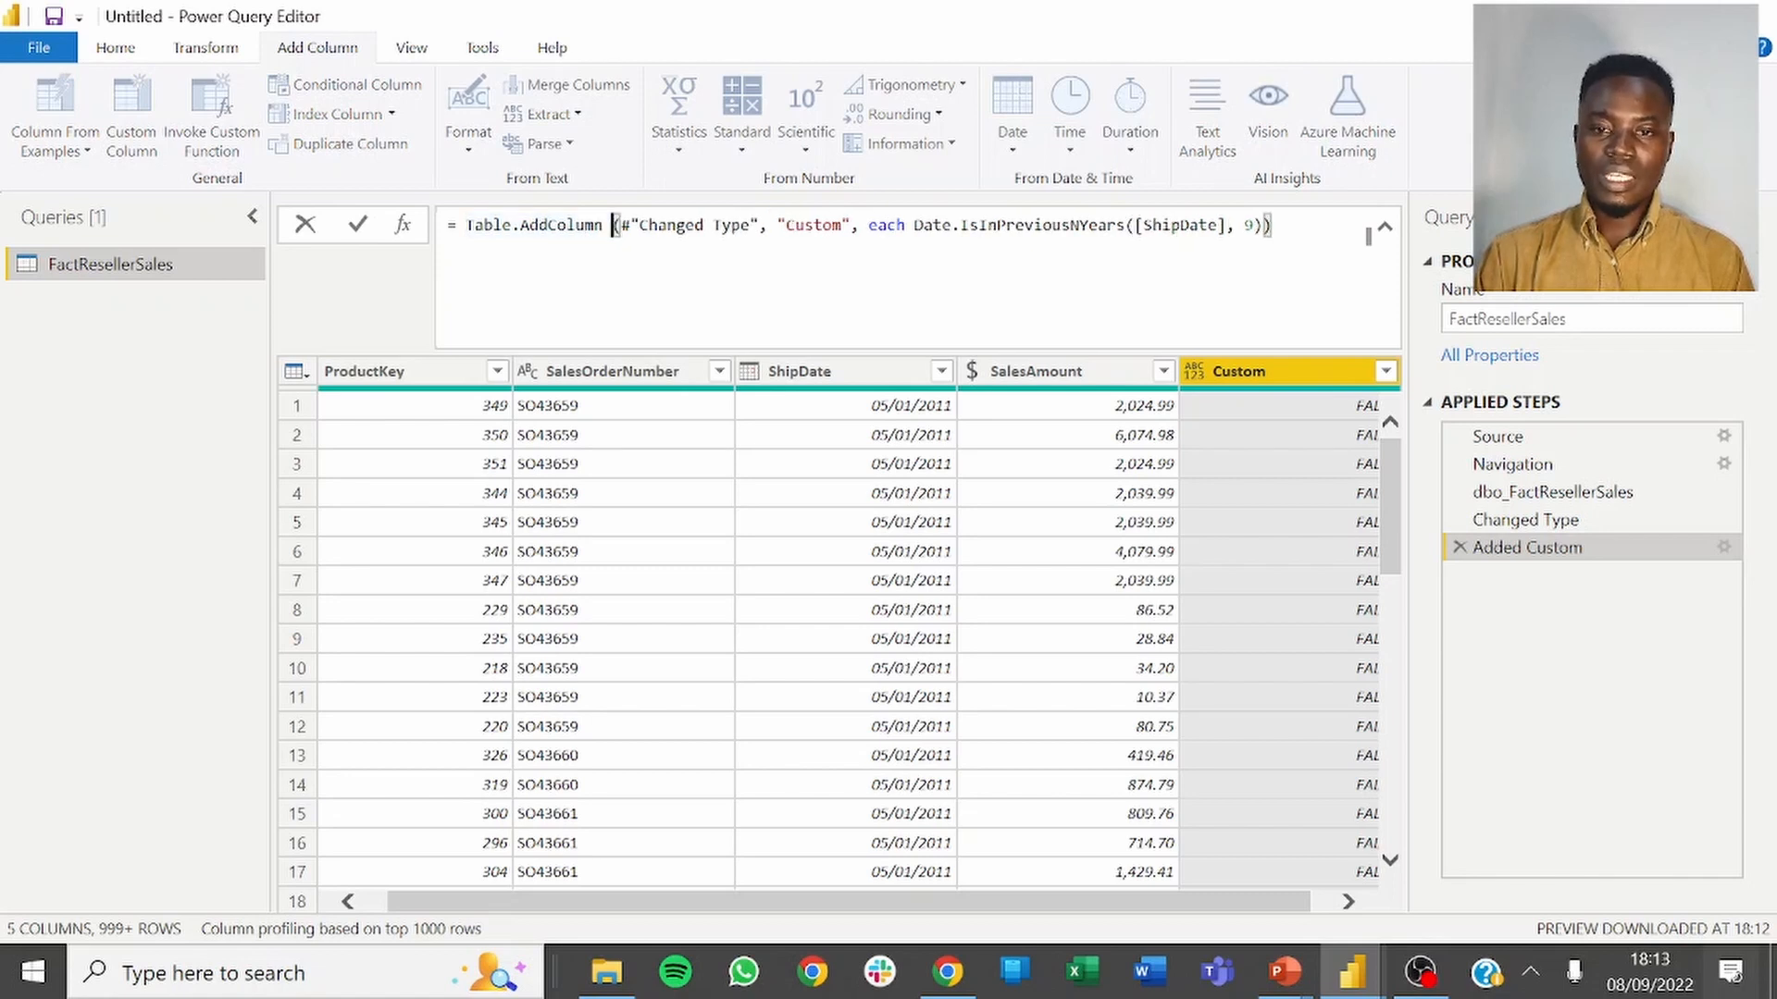
{"action": "key", "text": "Left"}
{"action": "key", "text": "BackSpace"}
{"action": "key", "text": "BackSpace"}
{"action": "key", "text": "BackSpace"}
{"action": "key", "text": "BackSpace"}
{"action": "key", "text": "BackSpace"}
{"action": "key", "text": "BackSpace"}
{"action": "key", "text": "BackSpace"}
{"action": "key", "text": "BackSpace"}
{"action": "key", "text": "BackSpace"}
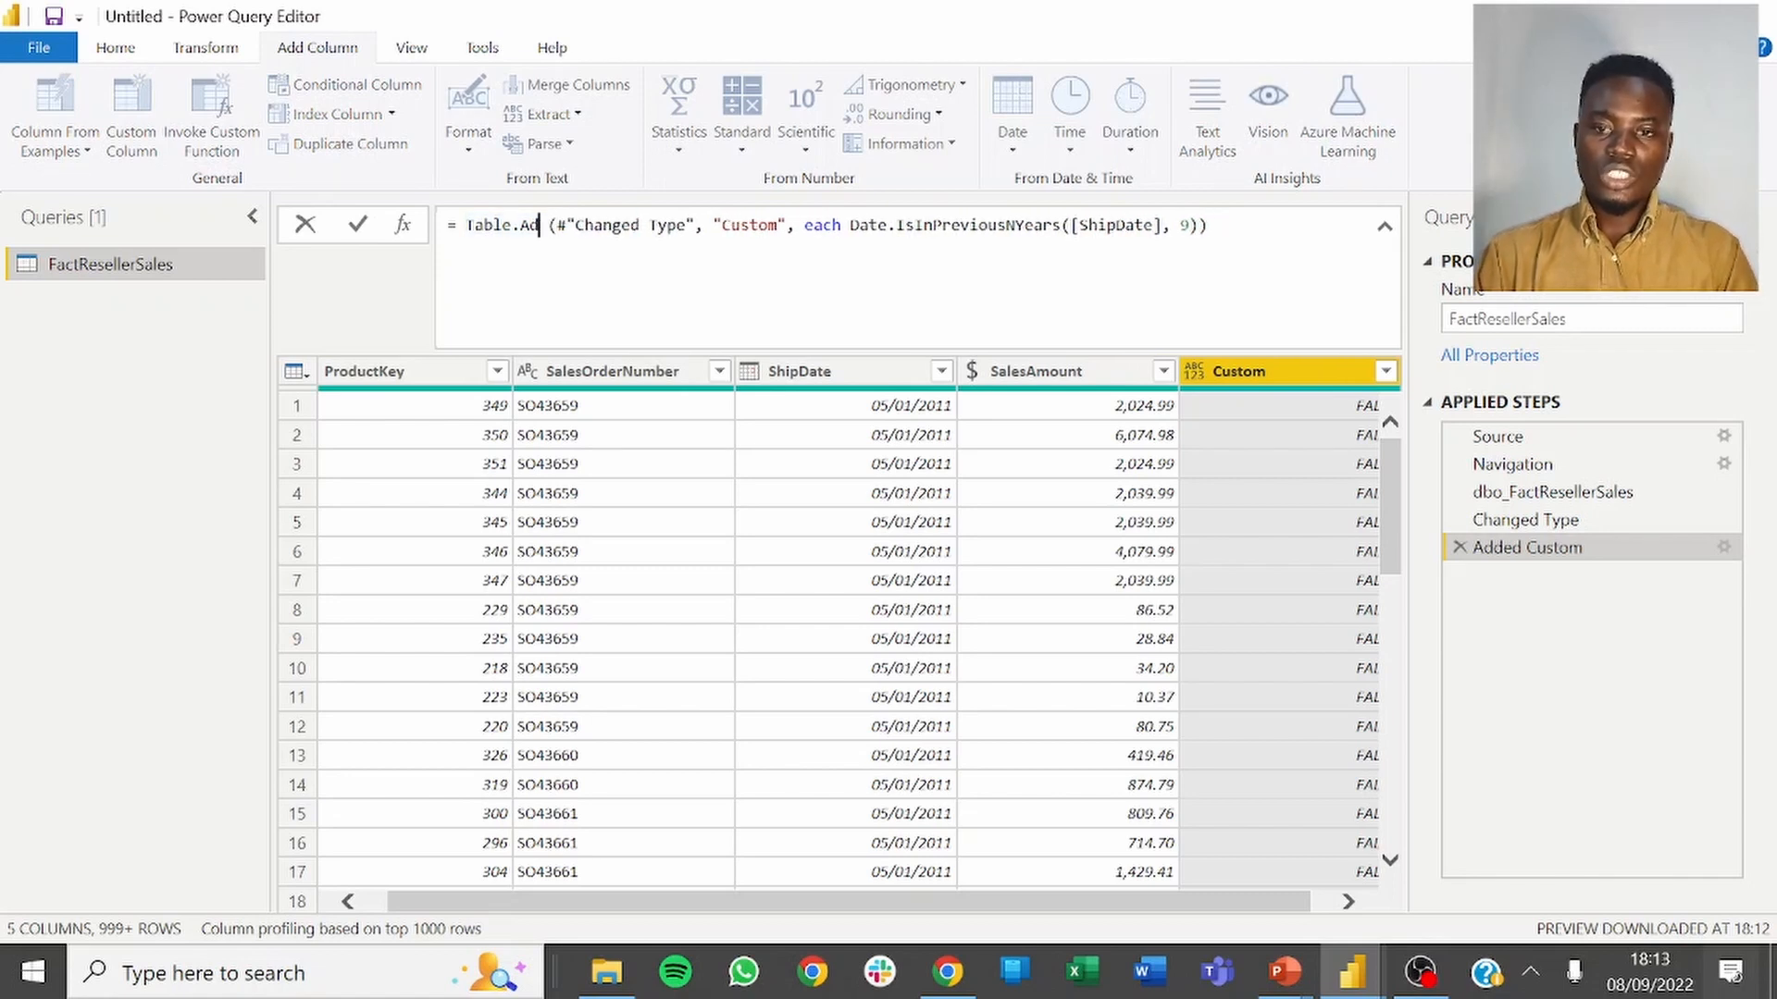
{"action": "type", "text": "Se"}
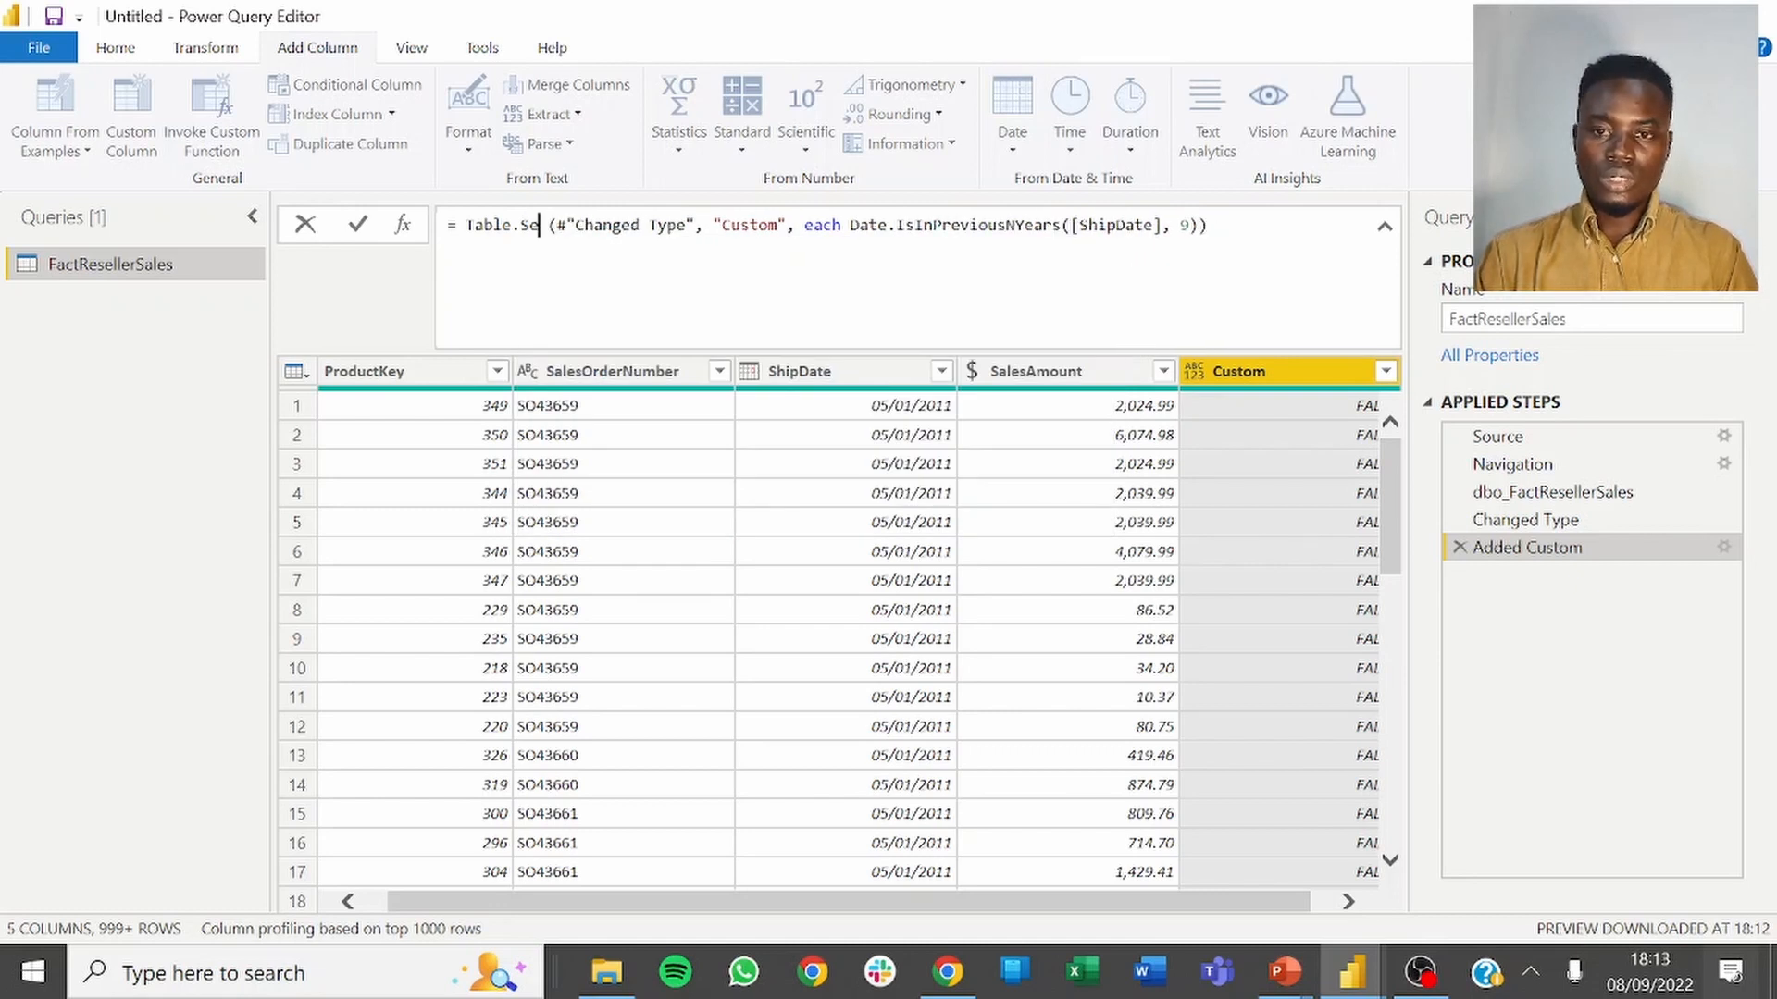
{"action": "type", "text": "le"}
{"action": "key", "text": "Tab"}
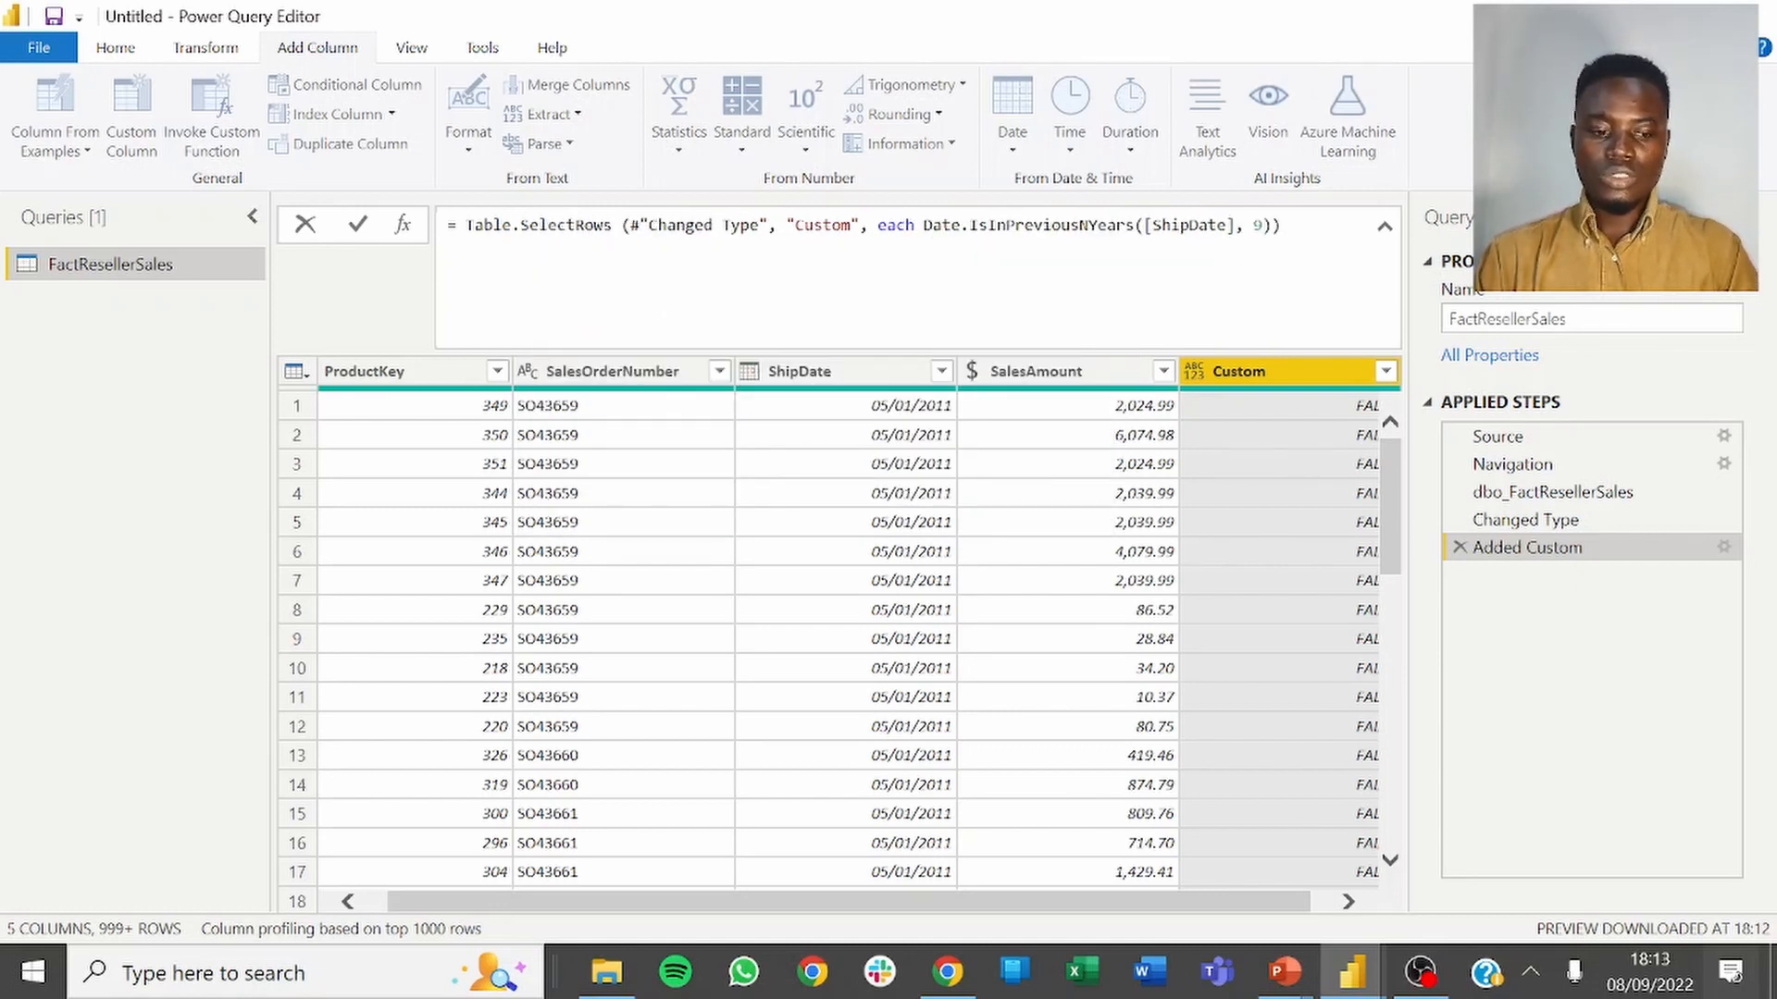
{"action": "key", "text": "Delete"}
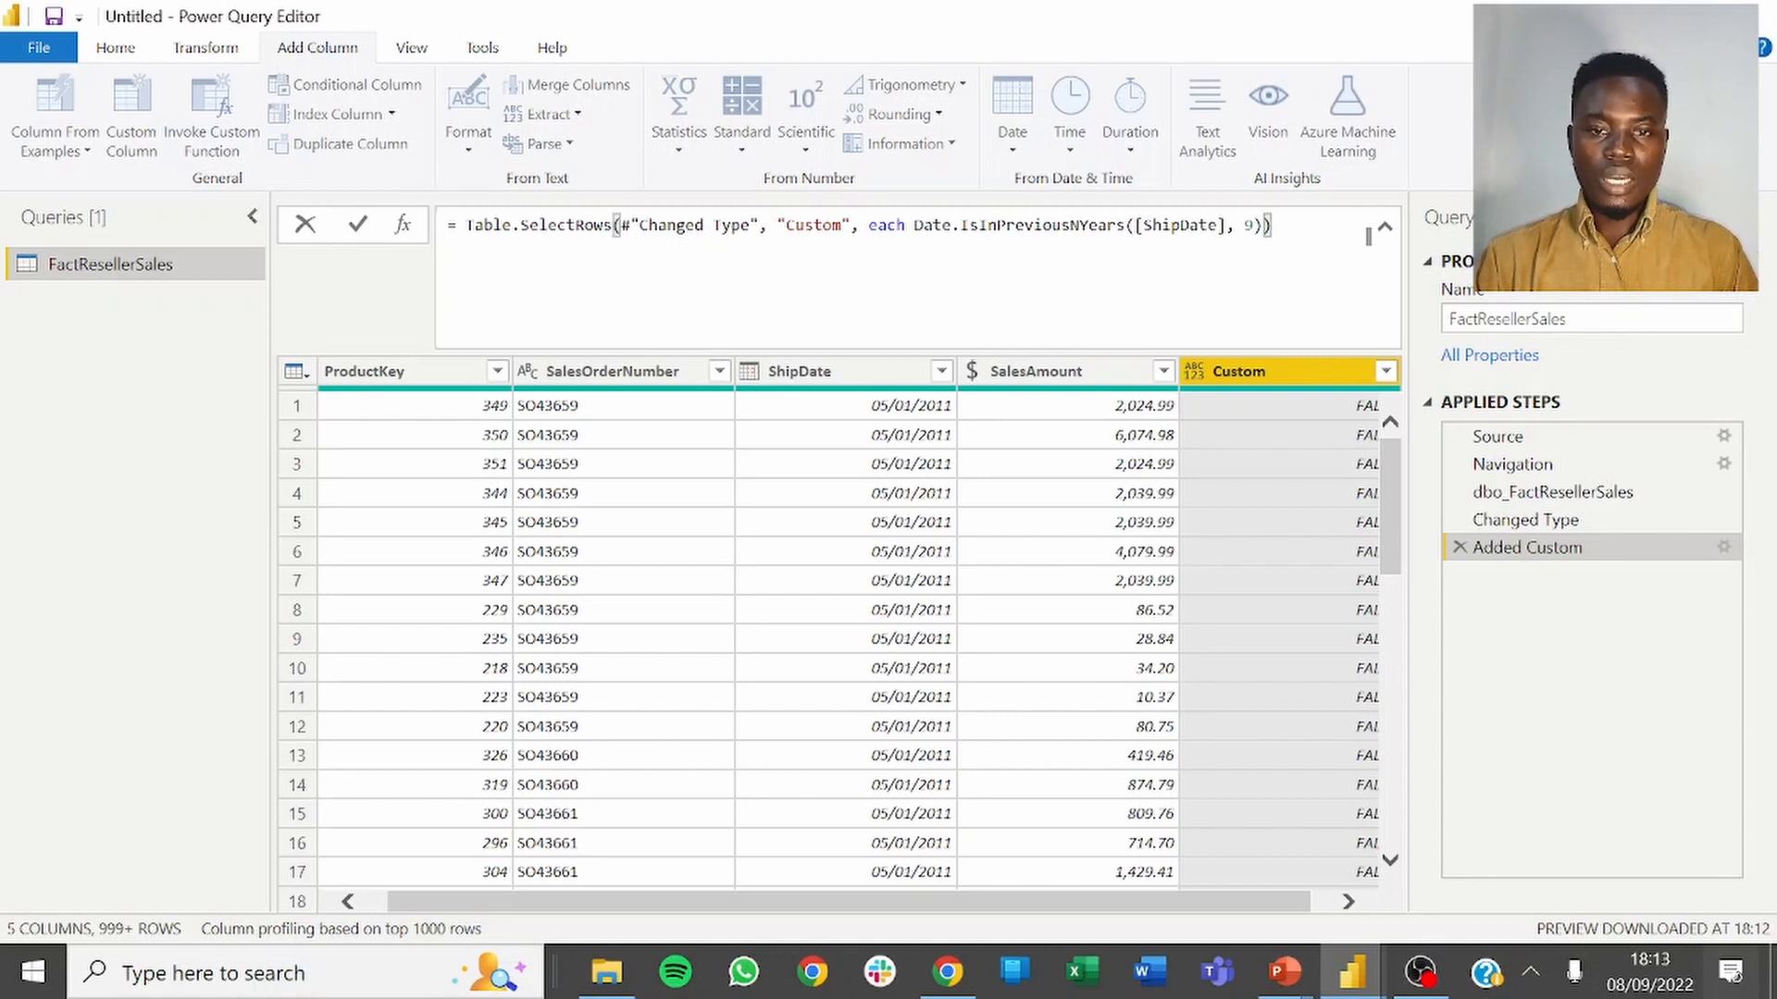
Remove the "Custom" argument from the Table.SelectRows formula and apply it.
{"action": "left_click", "coordinate": [849, 225]}
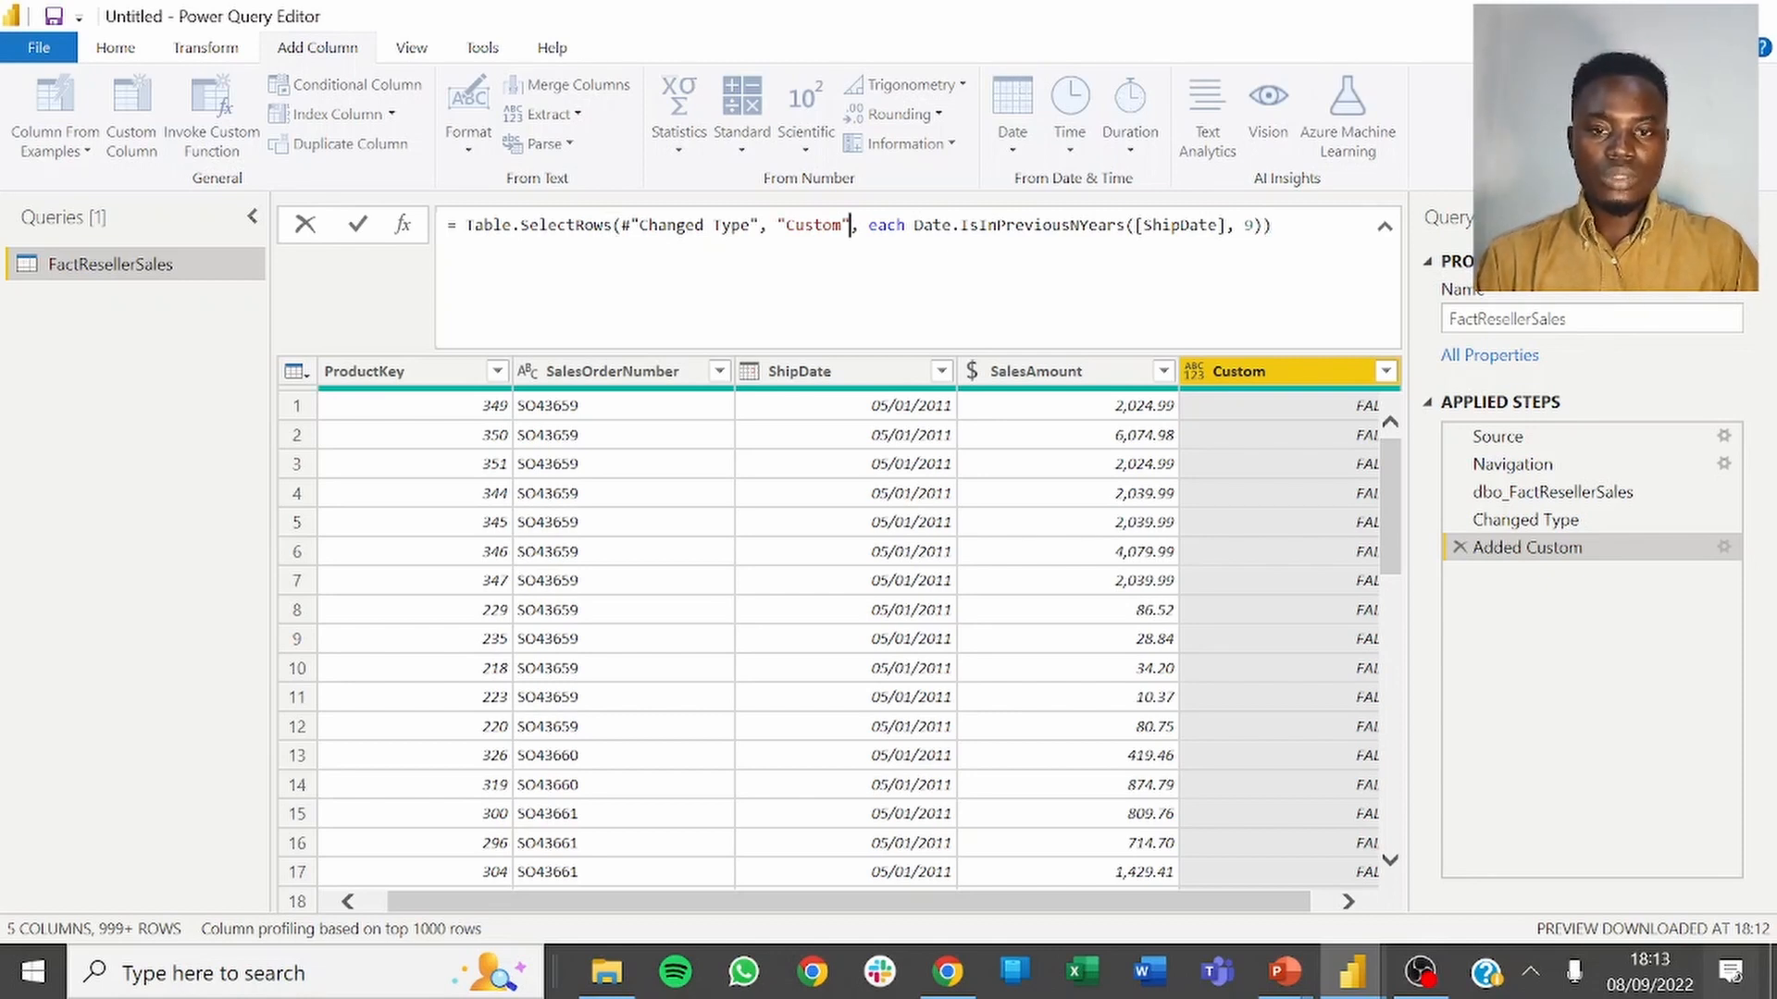
{"action": "key", "text": "BackSpace"}
{"action": "key", "text": "BackSpace"}
{"action": "key", "text": "BackSpace"}
{"action": "key", "text": "BackSpace"}
{"action": "key", "text": "BackSpace"}
{"action": "key", "text": "BackSpace"}
{"action": "key", "text": "BackSpace"}
{"action": "key", "text": "BackSpace"}
{"action": "key", "text": "BackSpace"}
{"action": "key", "text": "BackSpace"}
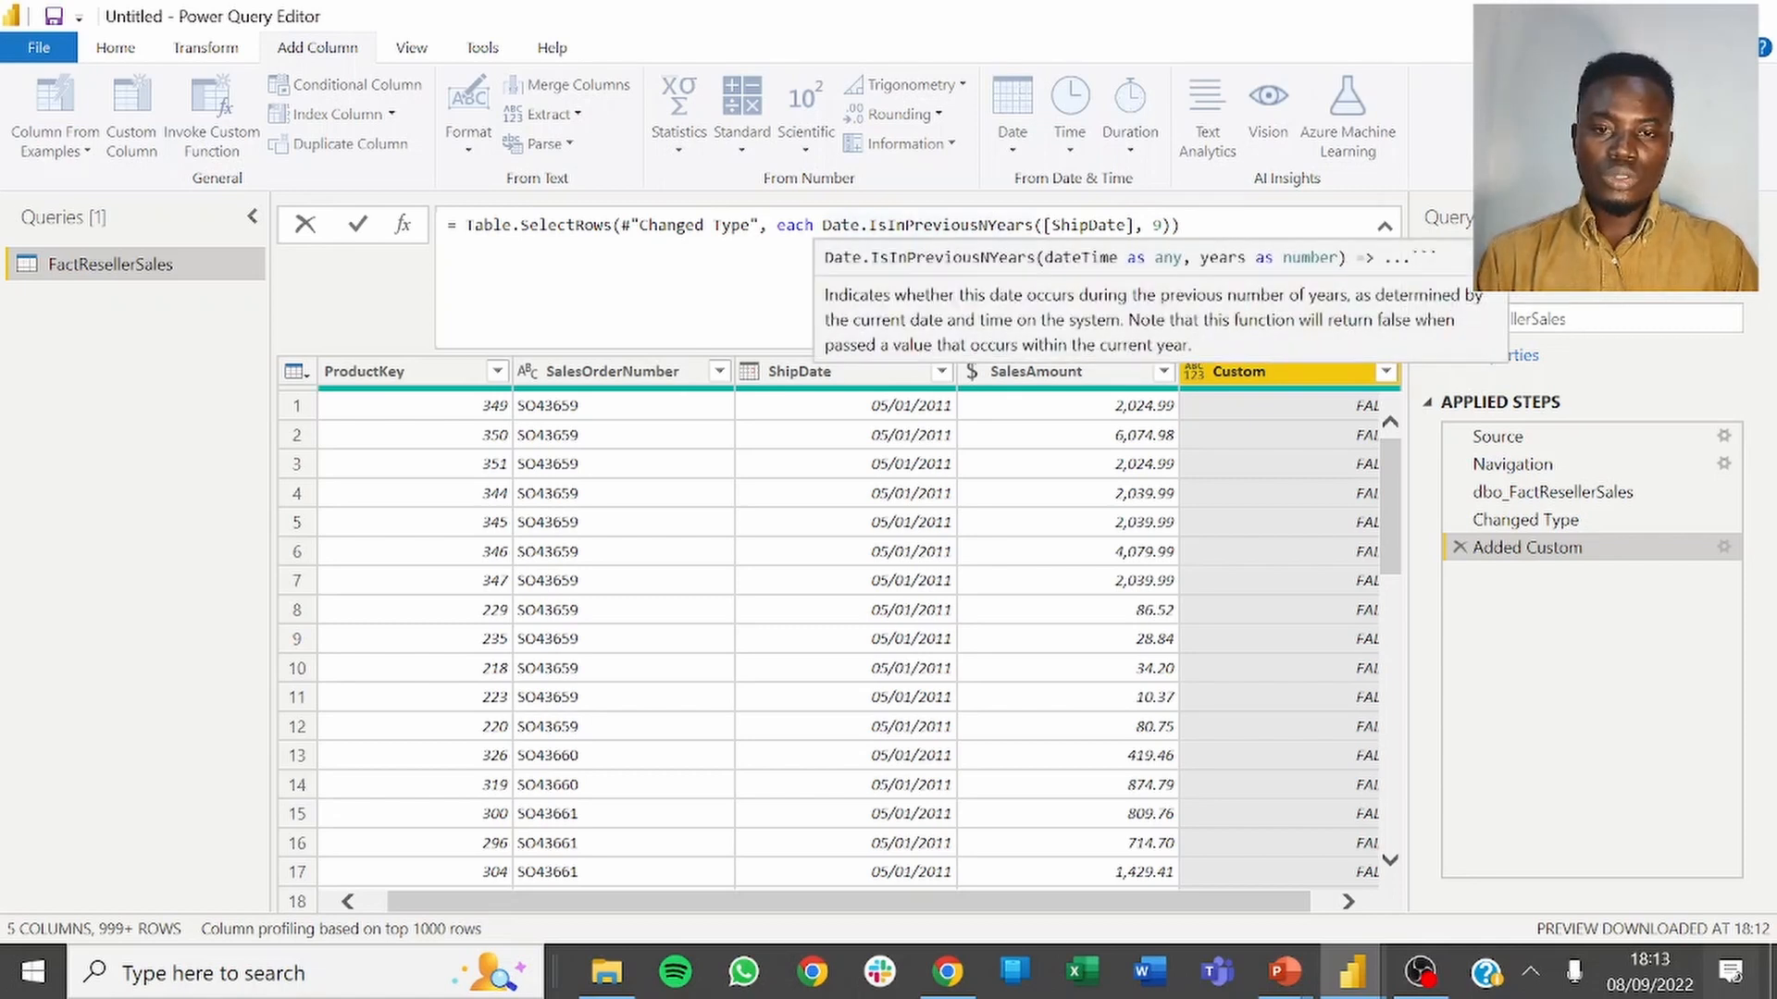
{"action": "left_click", "coordinate": [831, 225]}
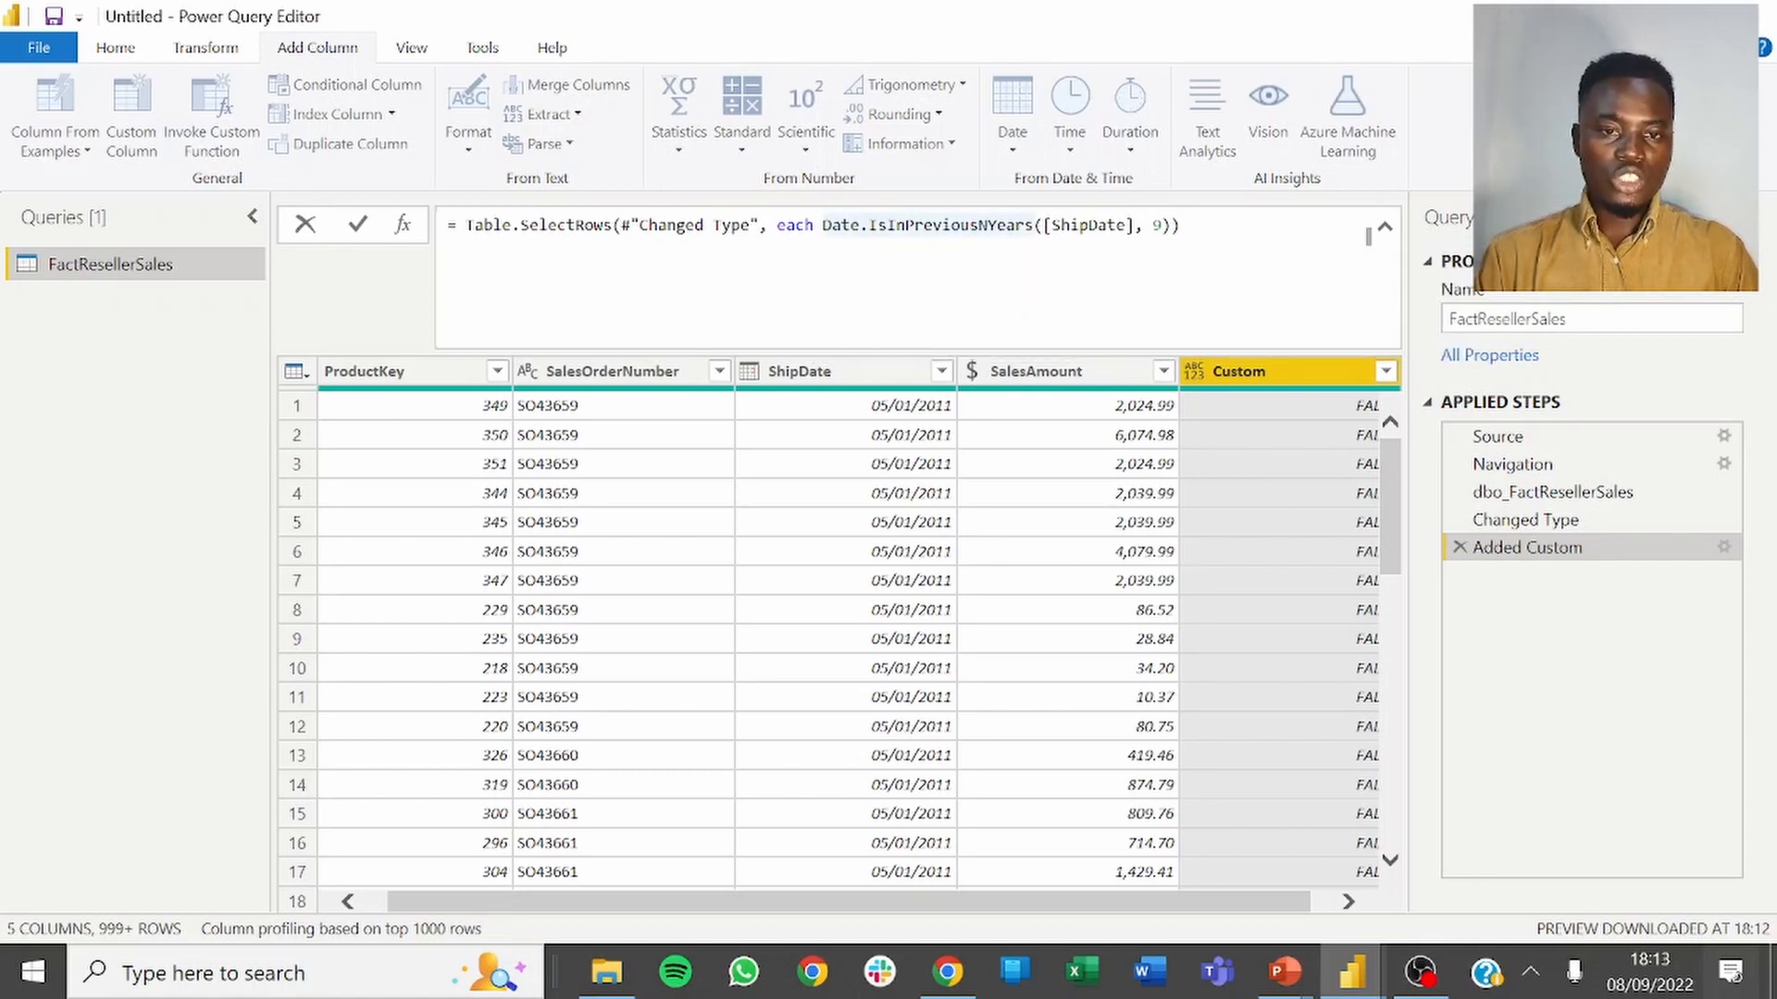
{"action": "left_click", "coordinate": [1183, 225]}
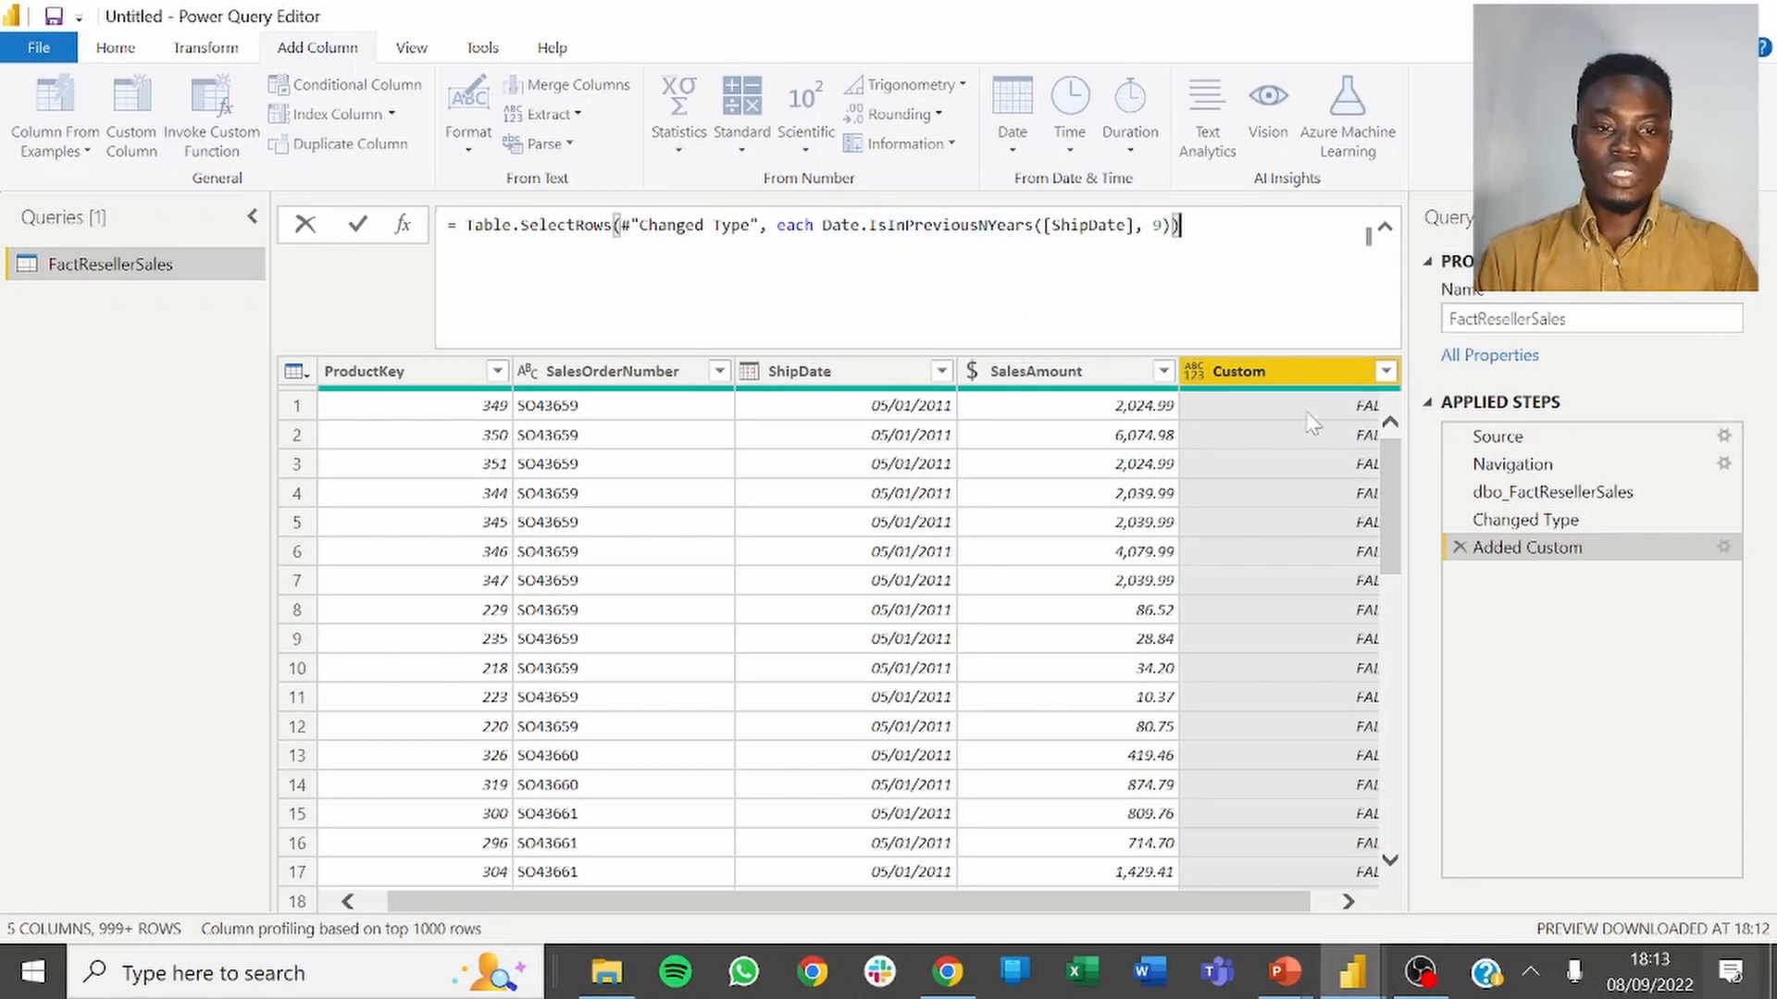
{"action": "key", "text": "Return"}
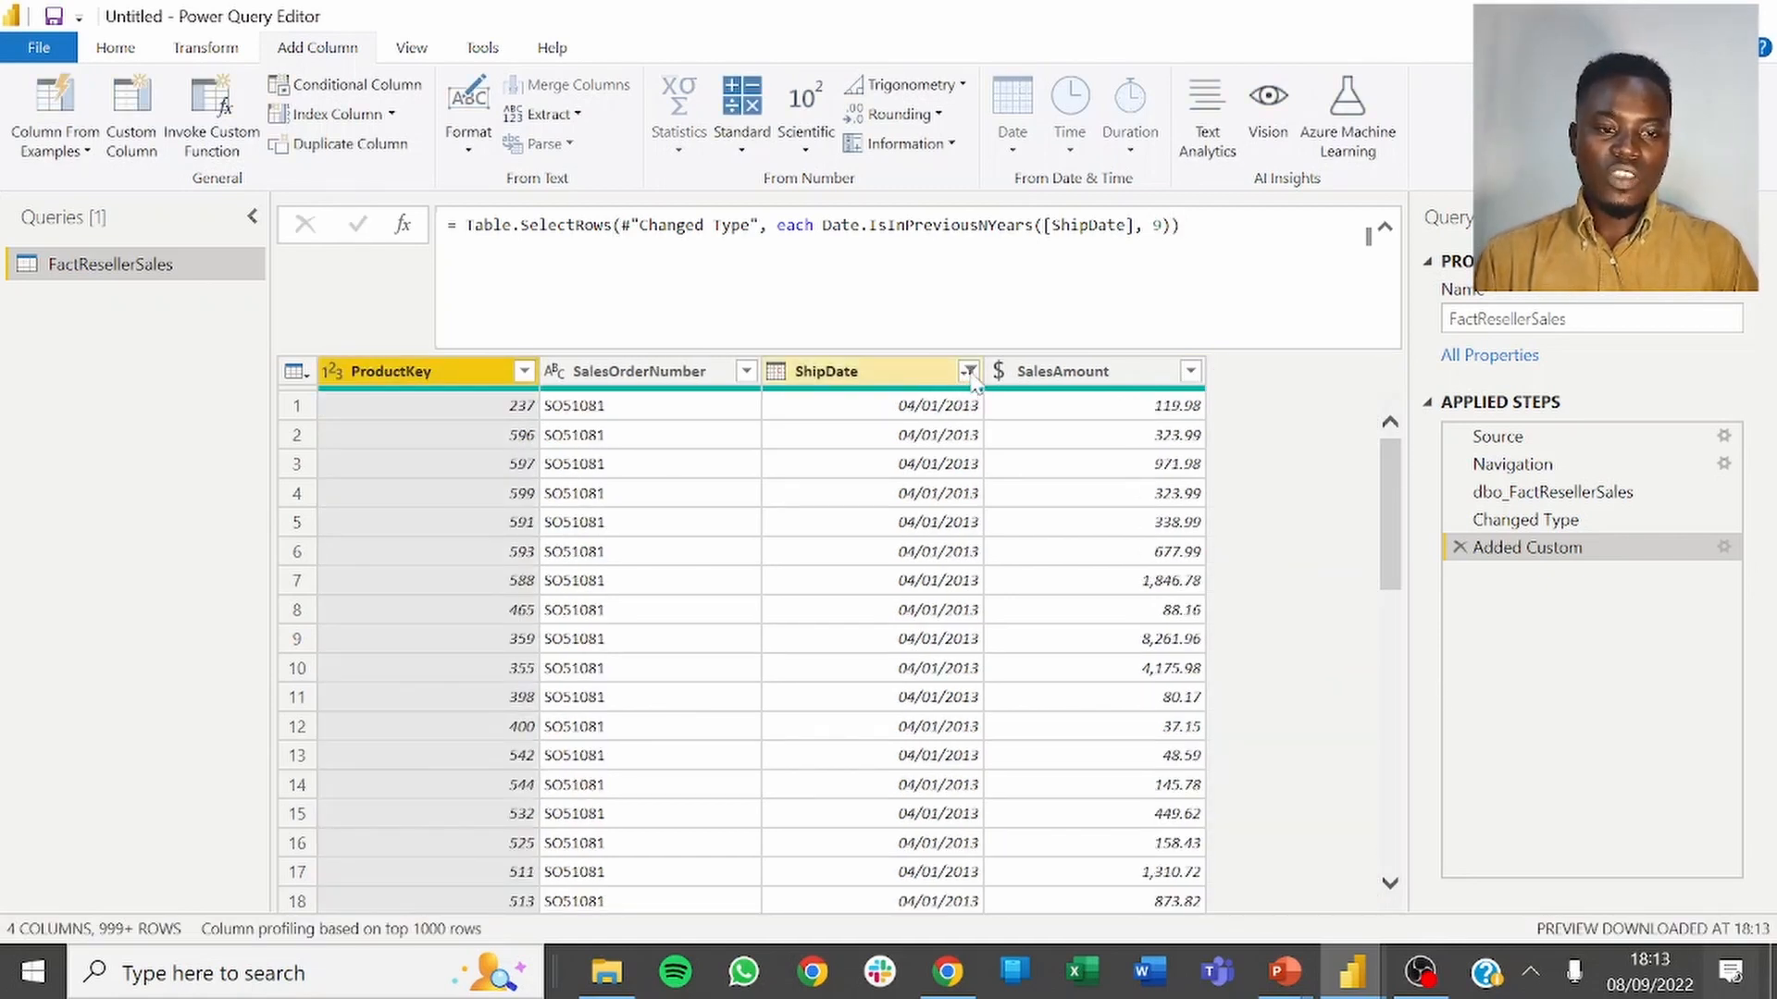
Inspect the Added Custom step's filter settings and the date filter options for ShipDate without changing anything.
{"action": "left_click", "coordinate": [1724, 547]}
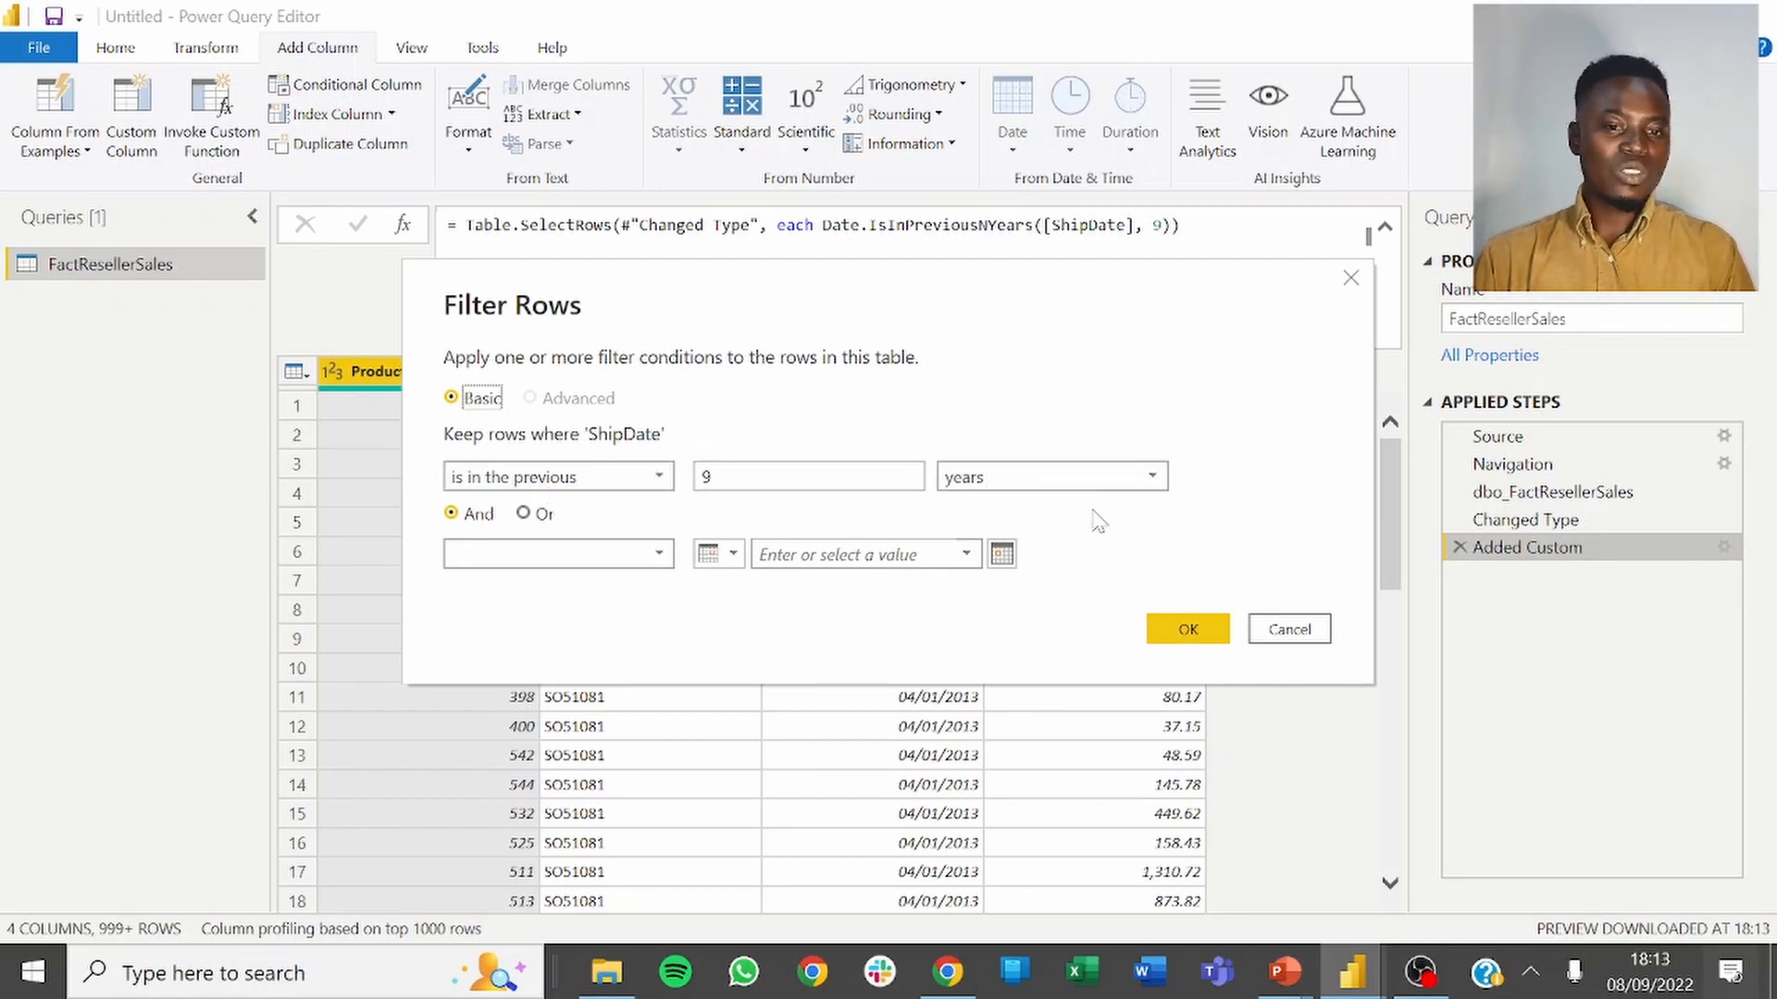
{"action": "left_click", "coordinate": [1289, 630]}
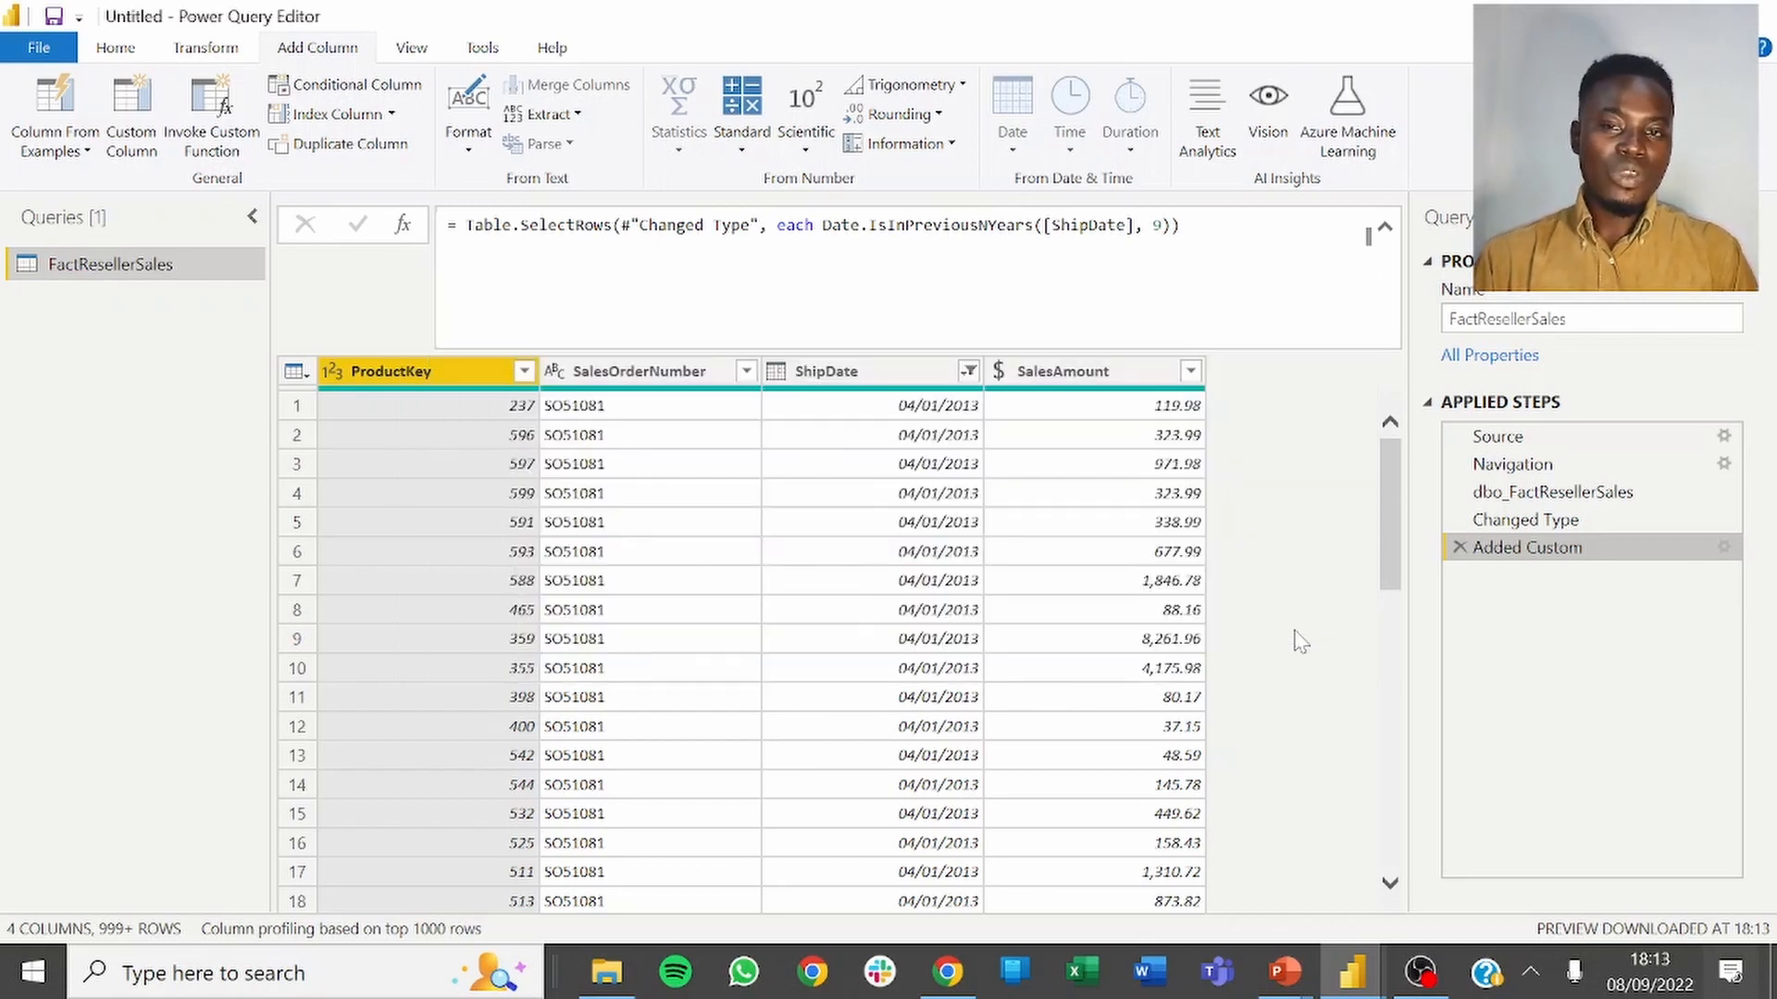
{"action": "left_click", "coordinate": [969, 371]}
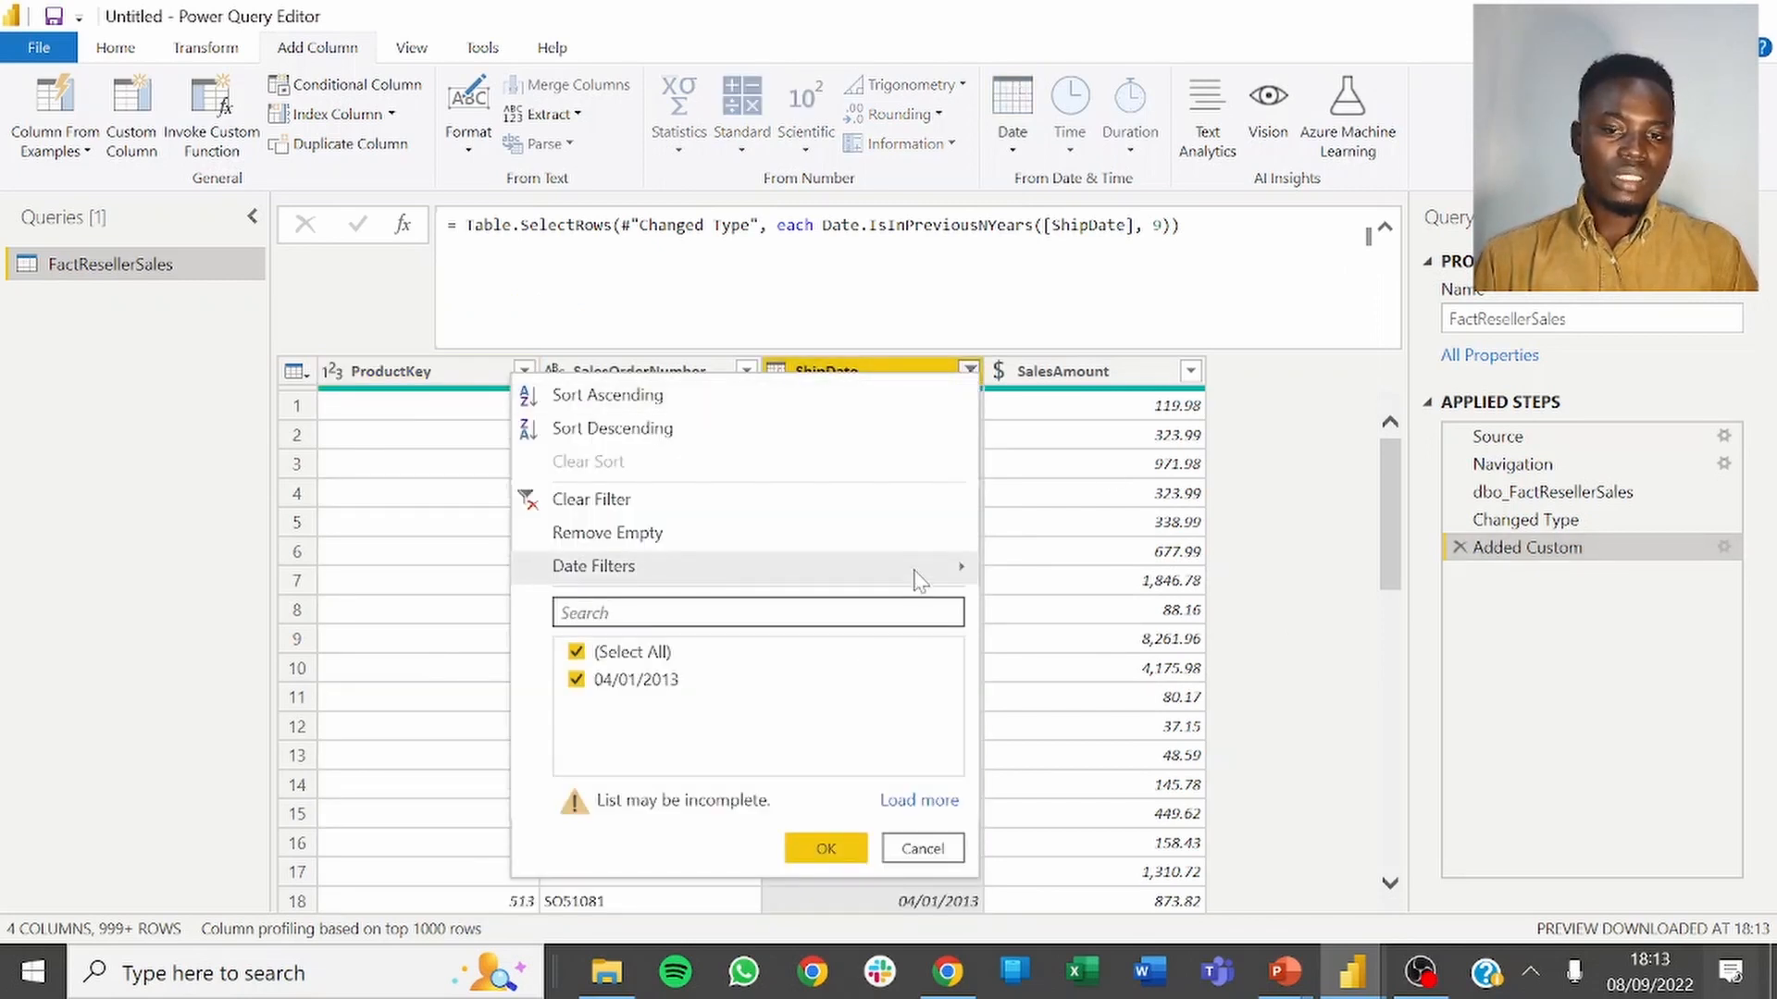
{"action": "mouse_move", "coordinate": [960, 567]}
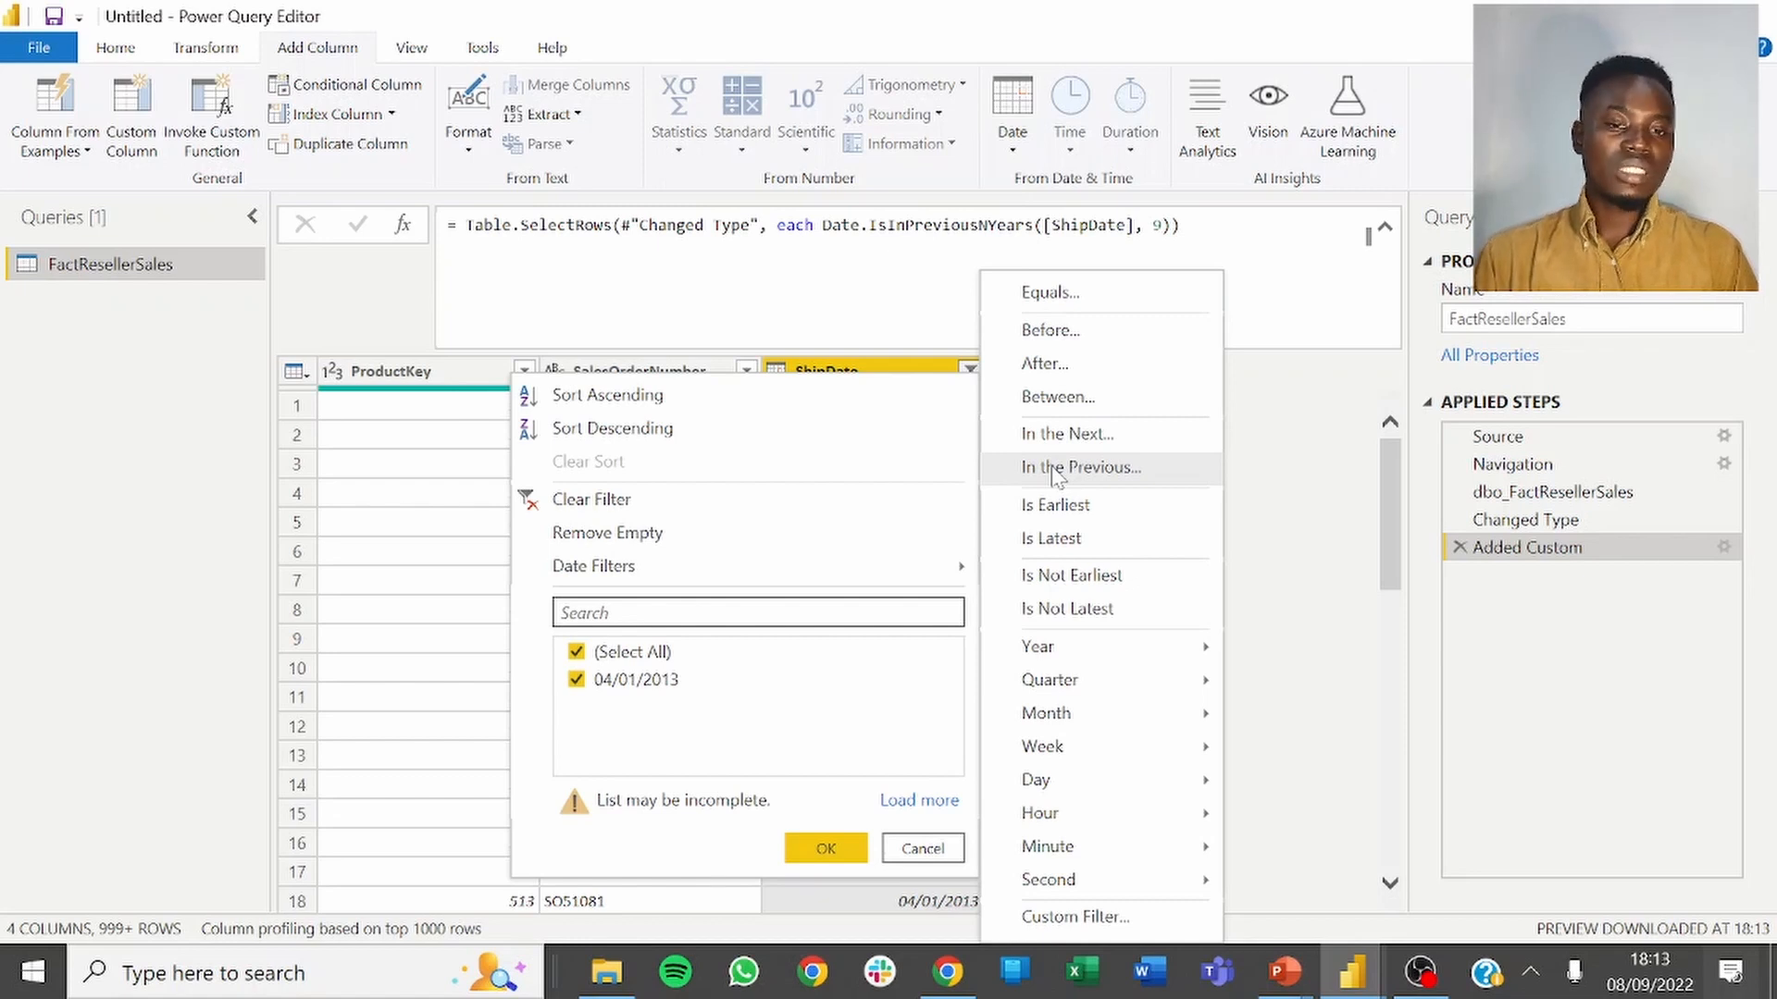
{"action": "key", "text": "Escape"}
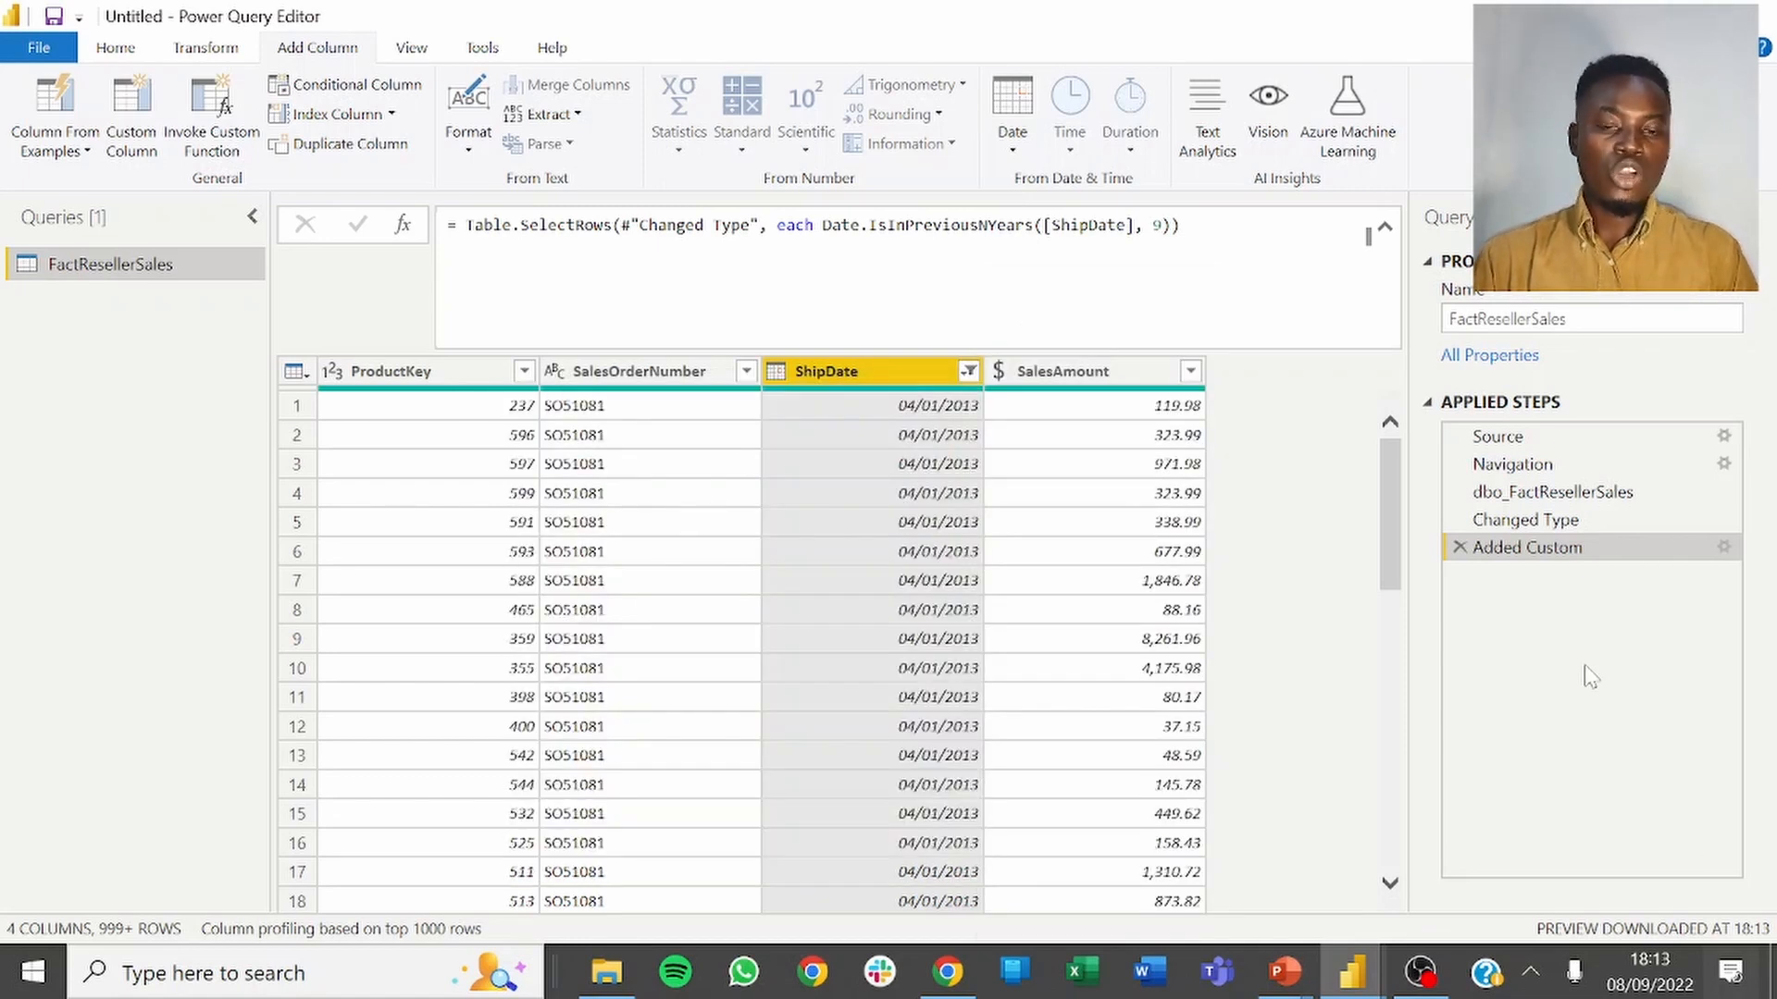
Remove the Added Custom step and filter ShipDate to keep rows that are in the previous 9 years.
{"action": "left_click", "coordinate": [1460, 548]}
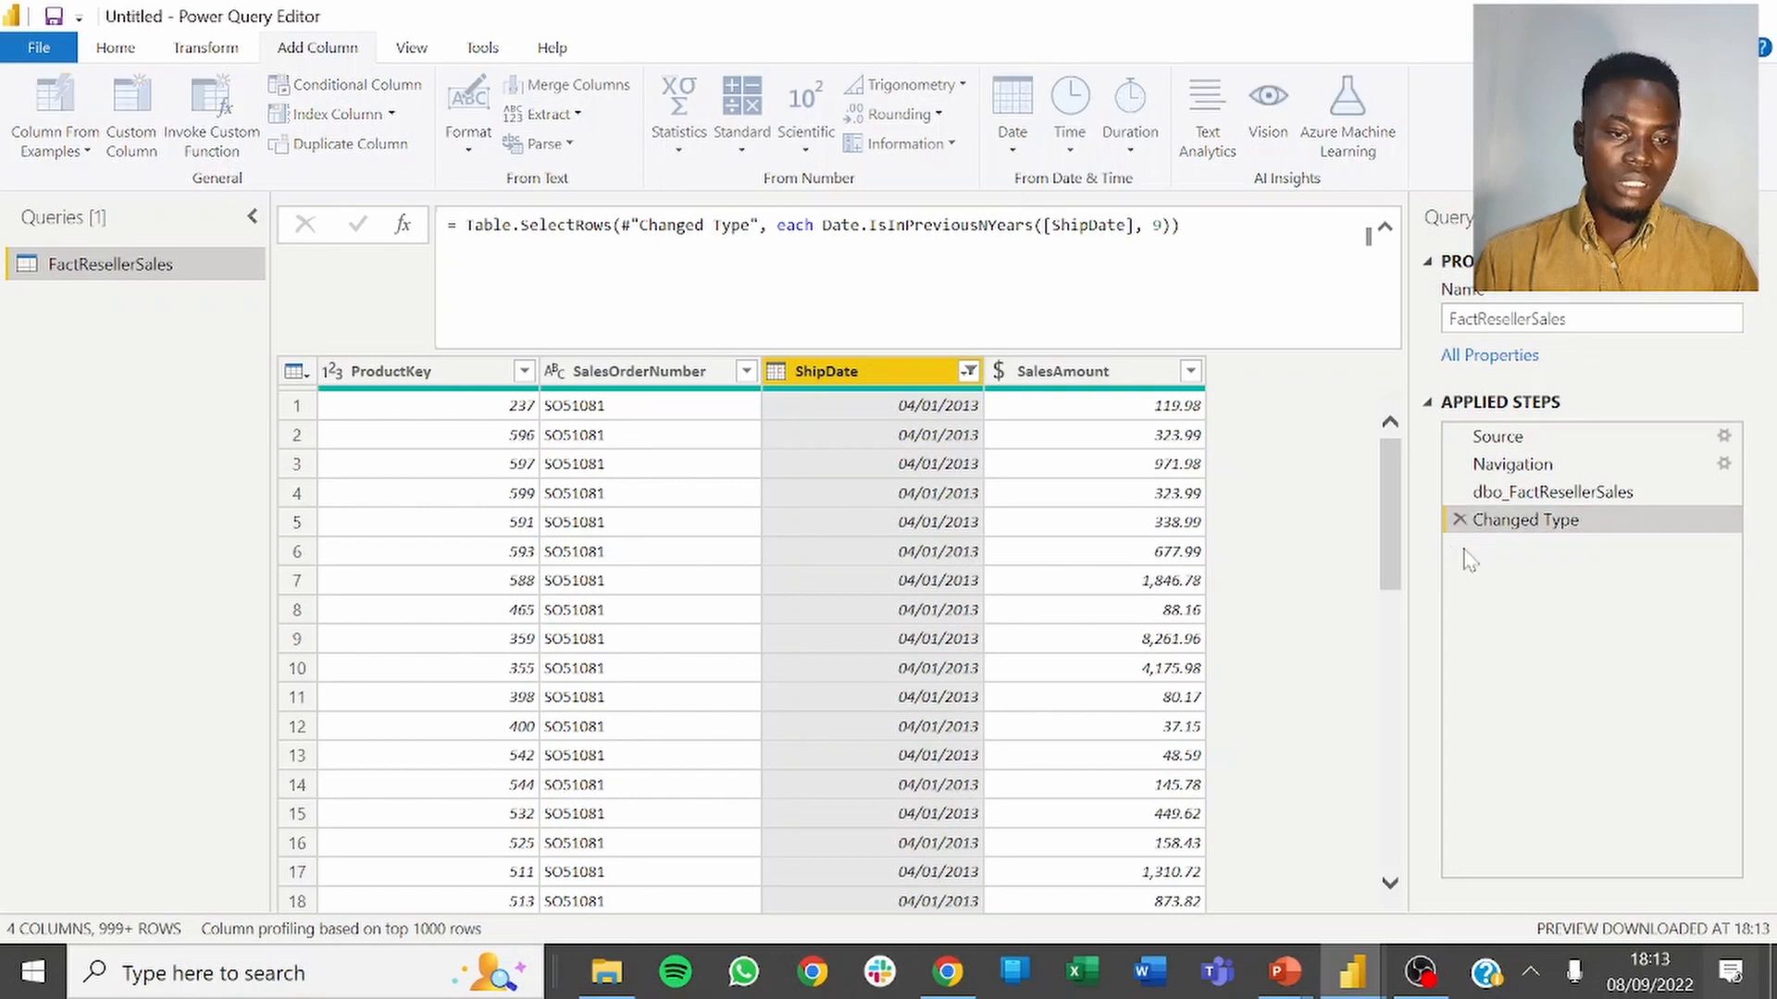
{"action": "left_click", "coordinate": [968, 371]}
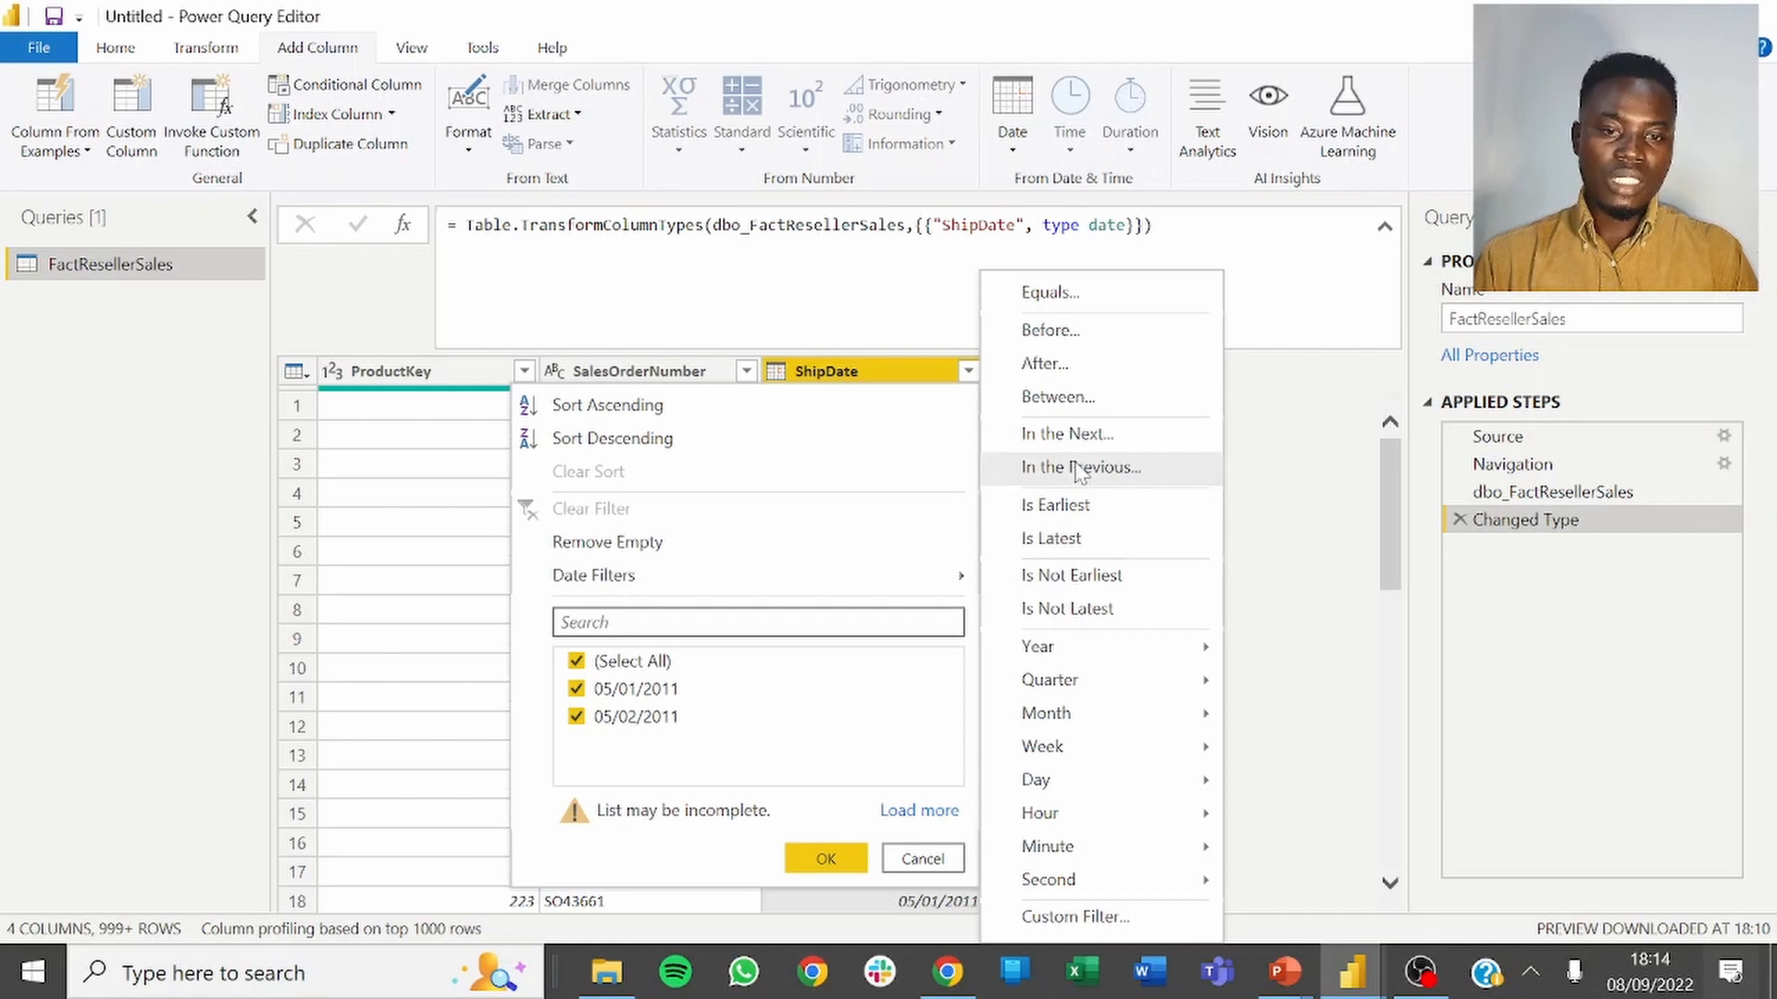
{"action": "left_click", "coordinate": [1080, 468]}
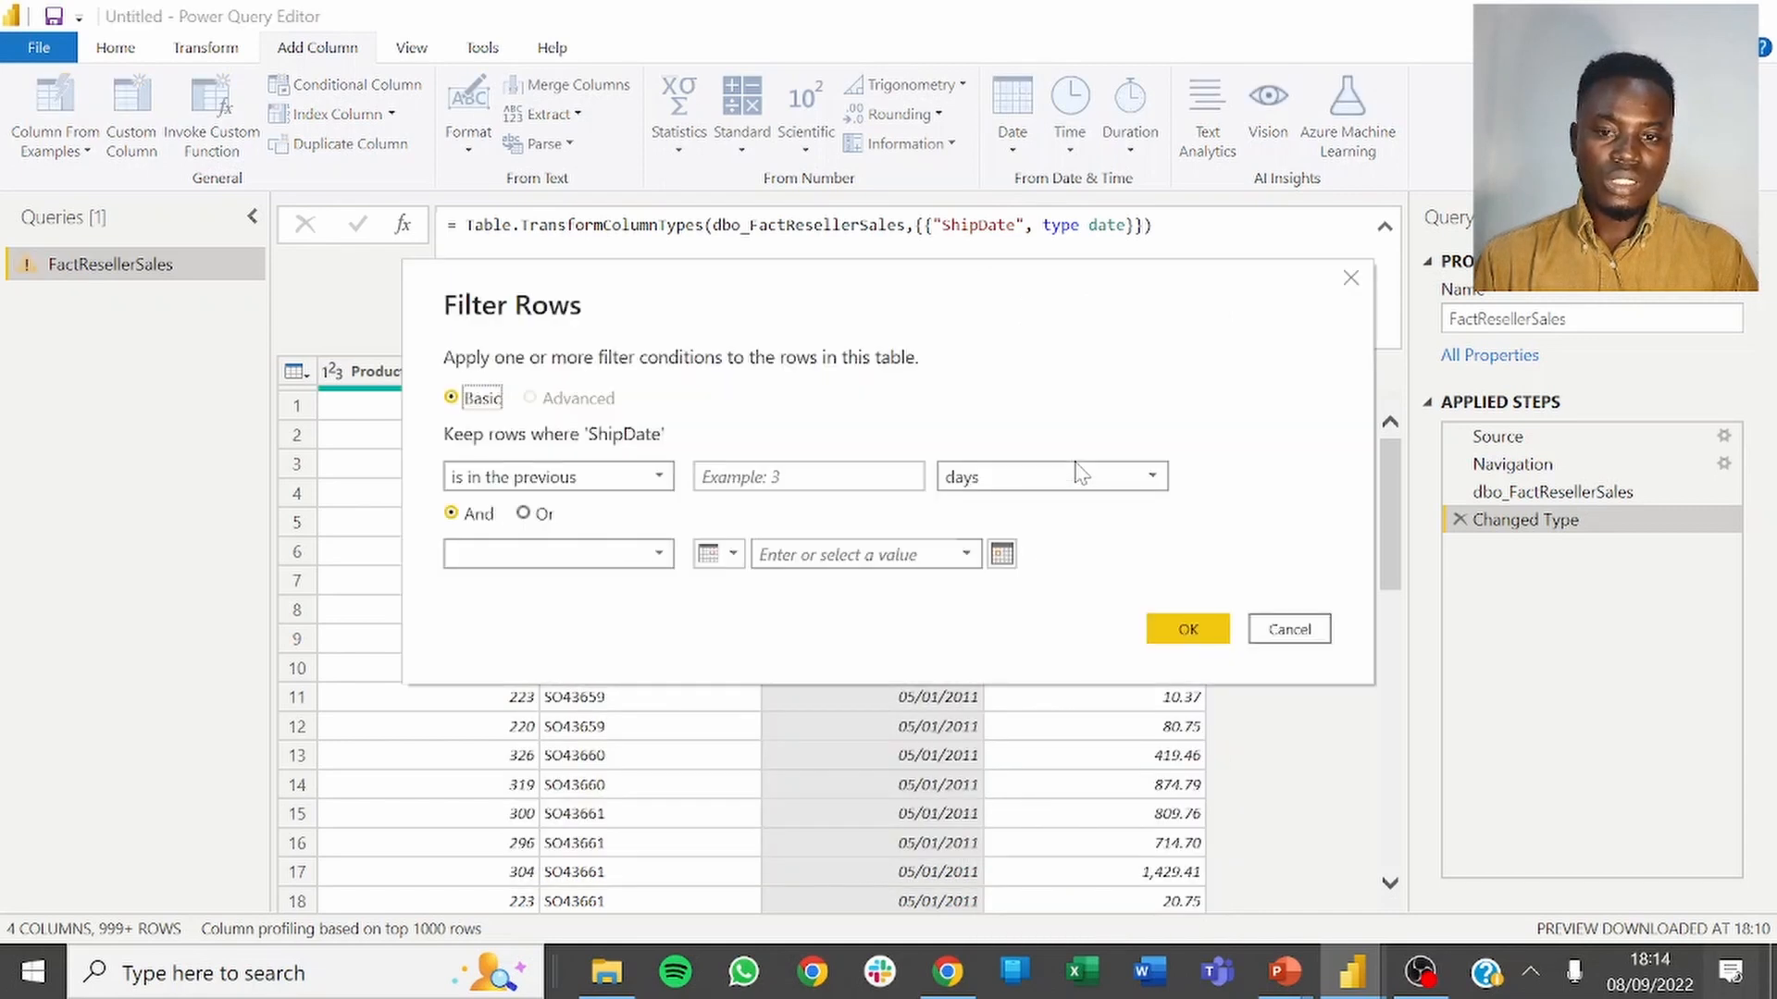
{"action": "left_click", "coordinate": [805, 477]}
{"action": "type", "text": "9"}
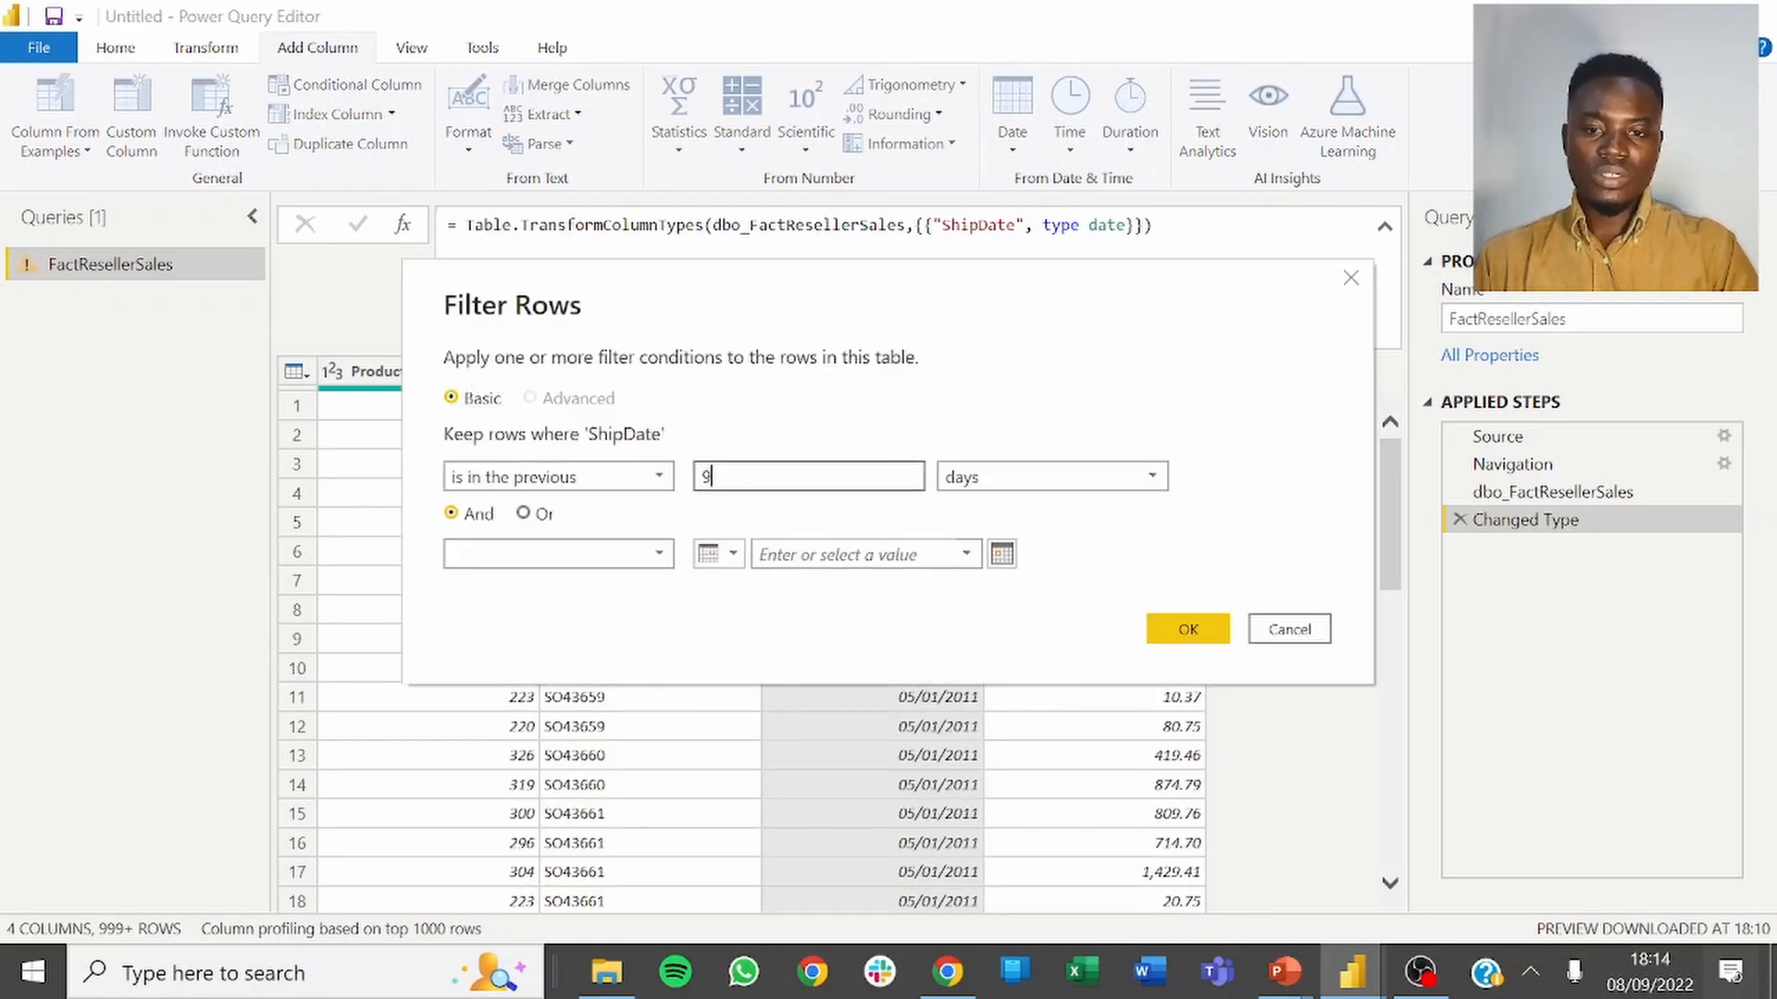
{"action": "left_click", "coordinate": [1038, 478]}
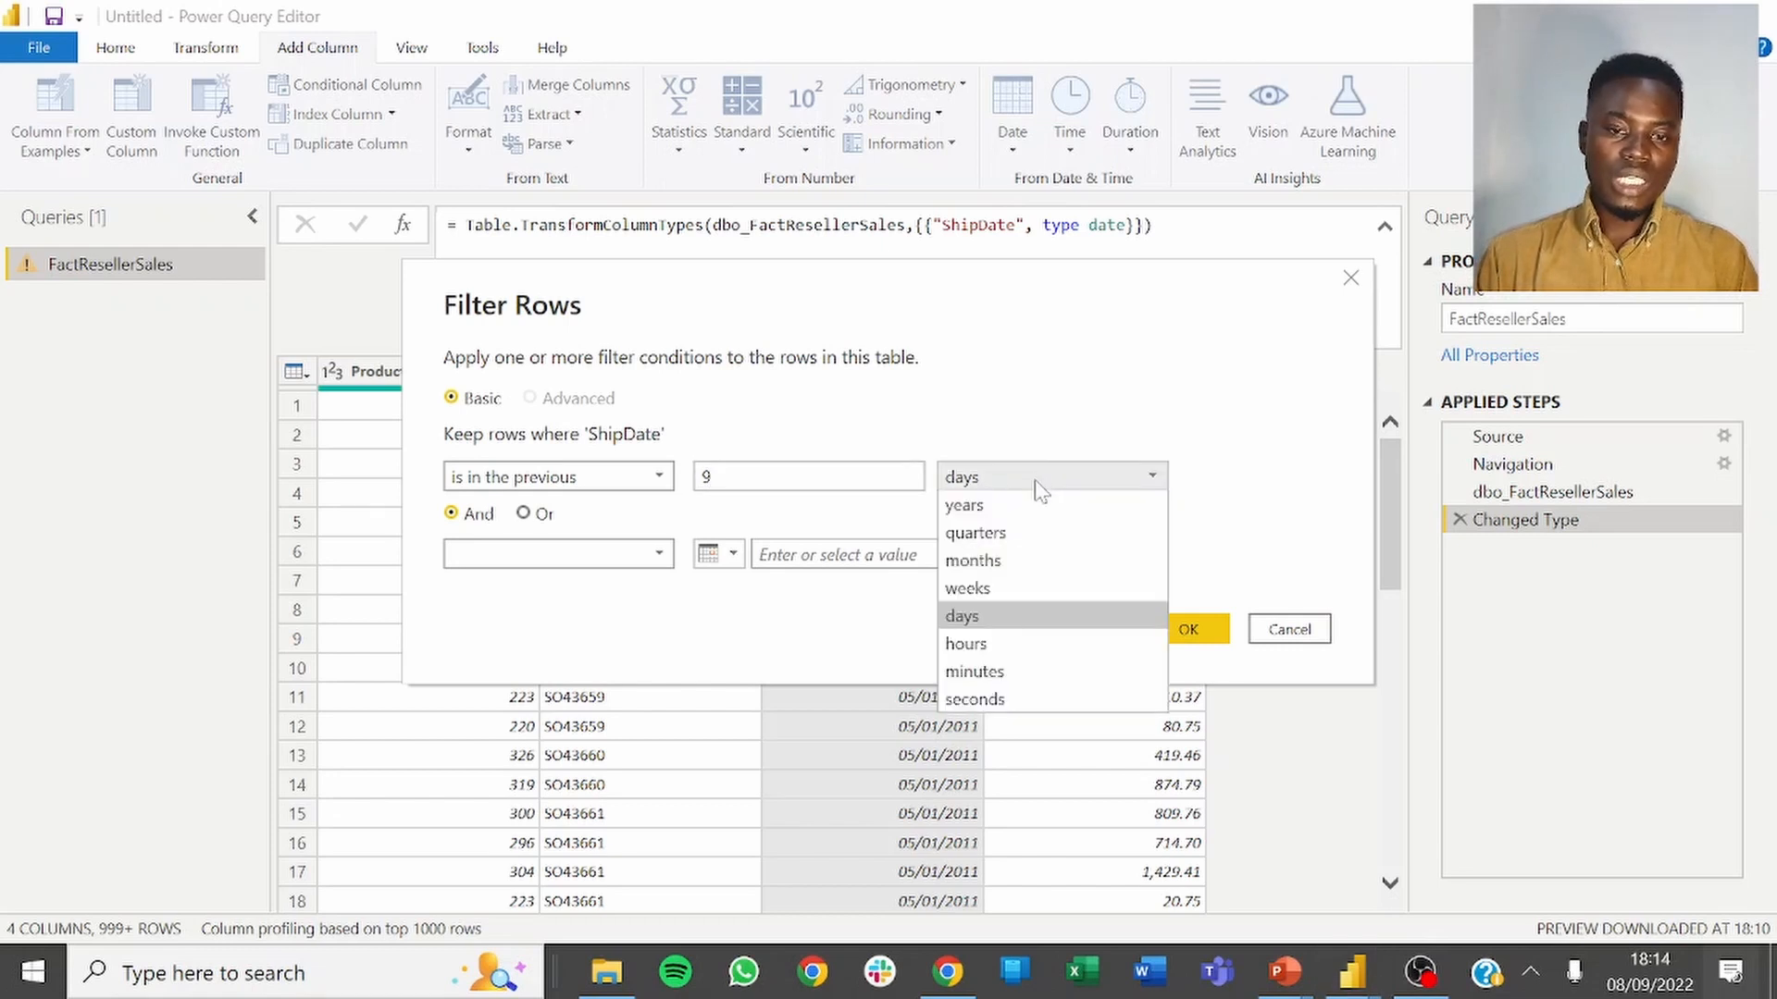
{"action": "left_click", "coordinate": [979, 509]}
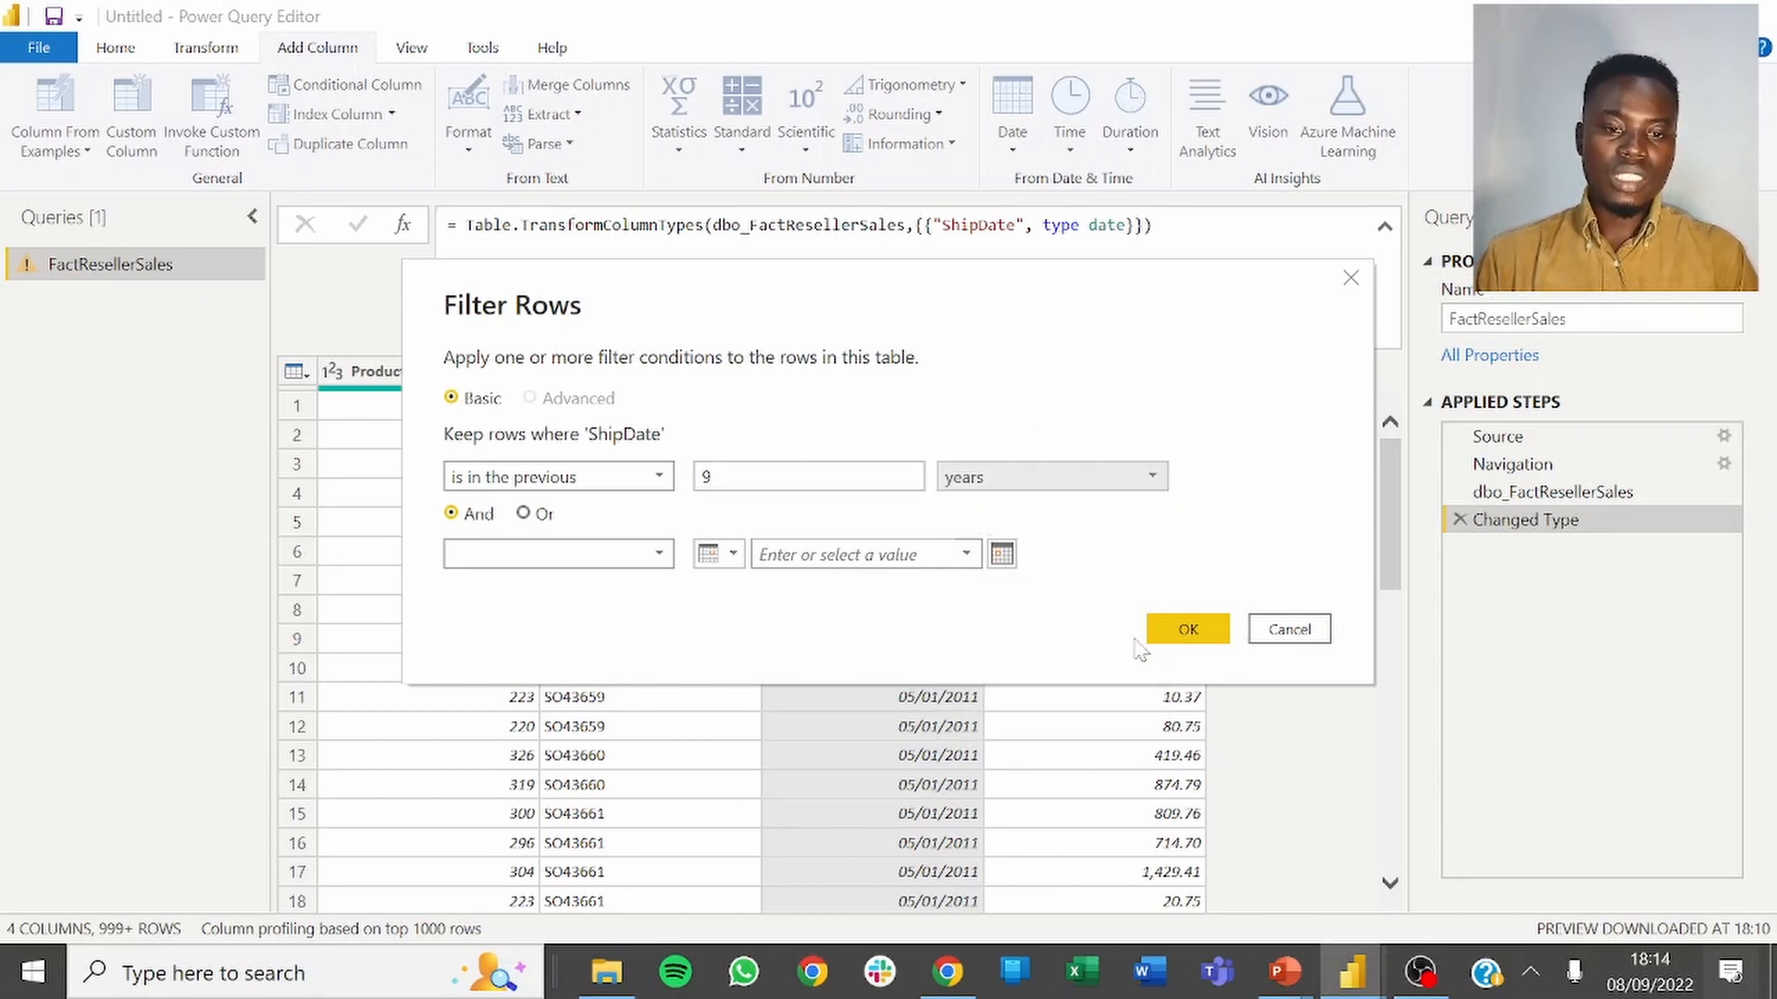
{"action": "left_click", "coordinate": [1184, 629]}
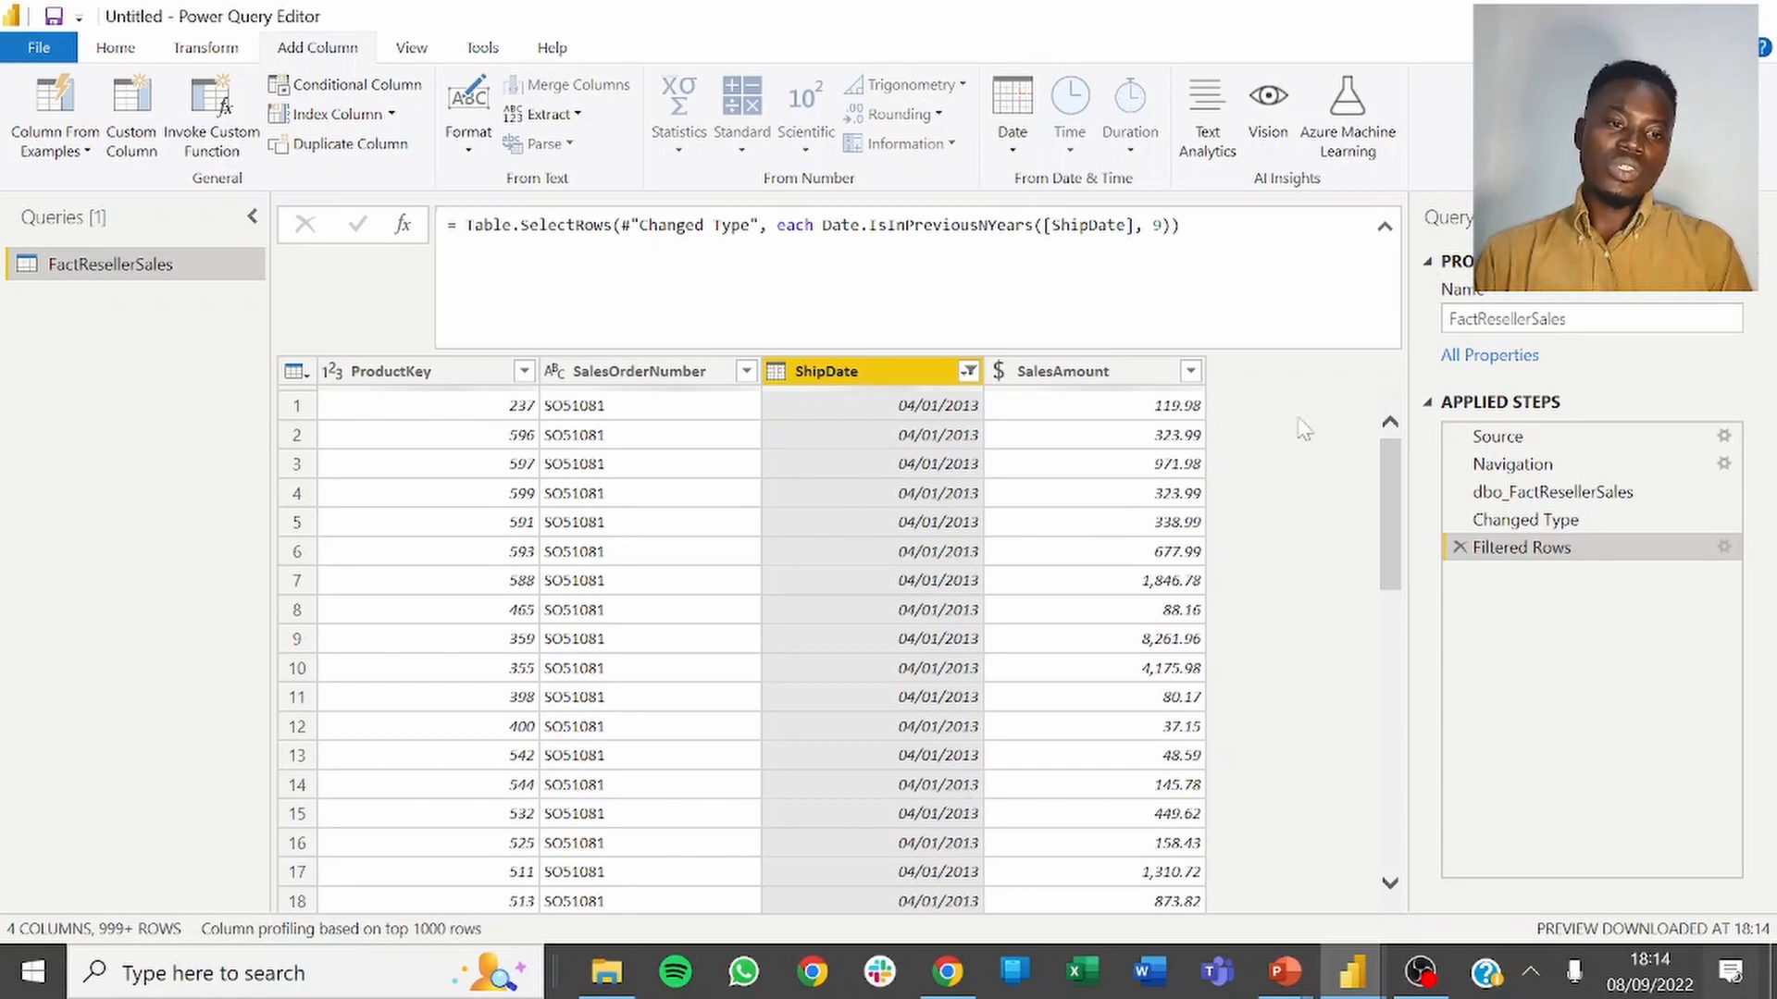
Set the number of years in the Filtered Rows formula's Date.IsInPreviousNYears function to 10 and apply it.
{"action": "left_click", "coordinate": [1367, 237]}
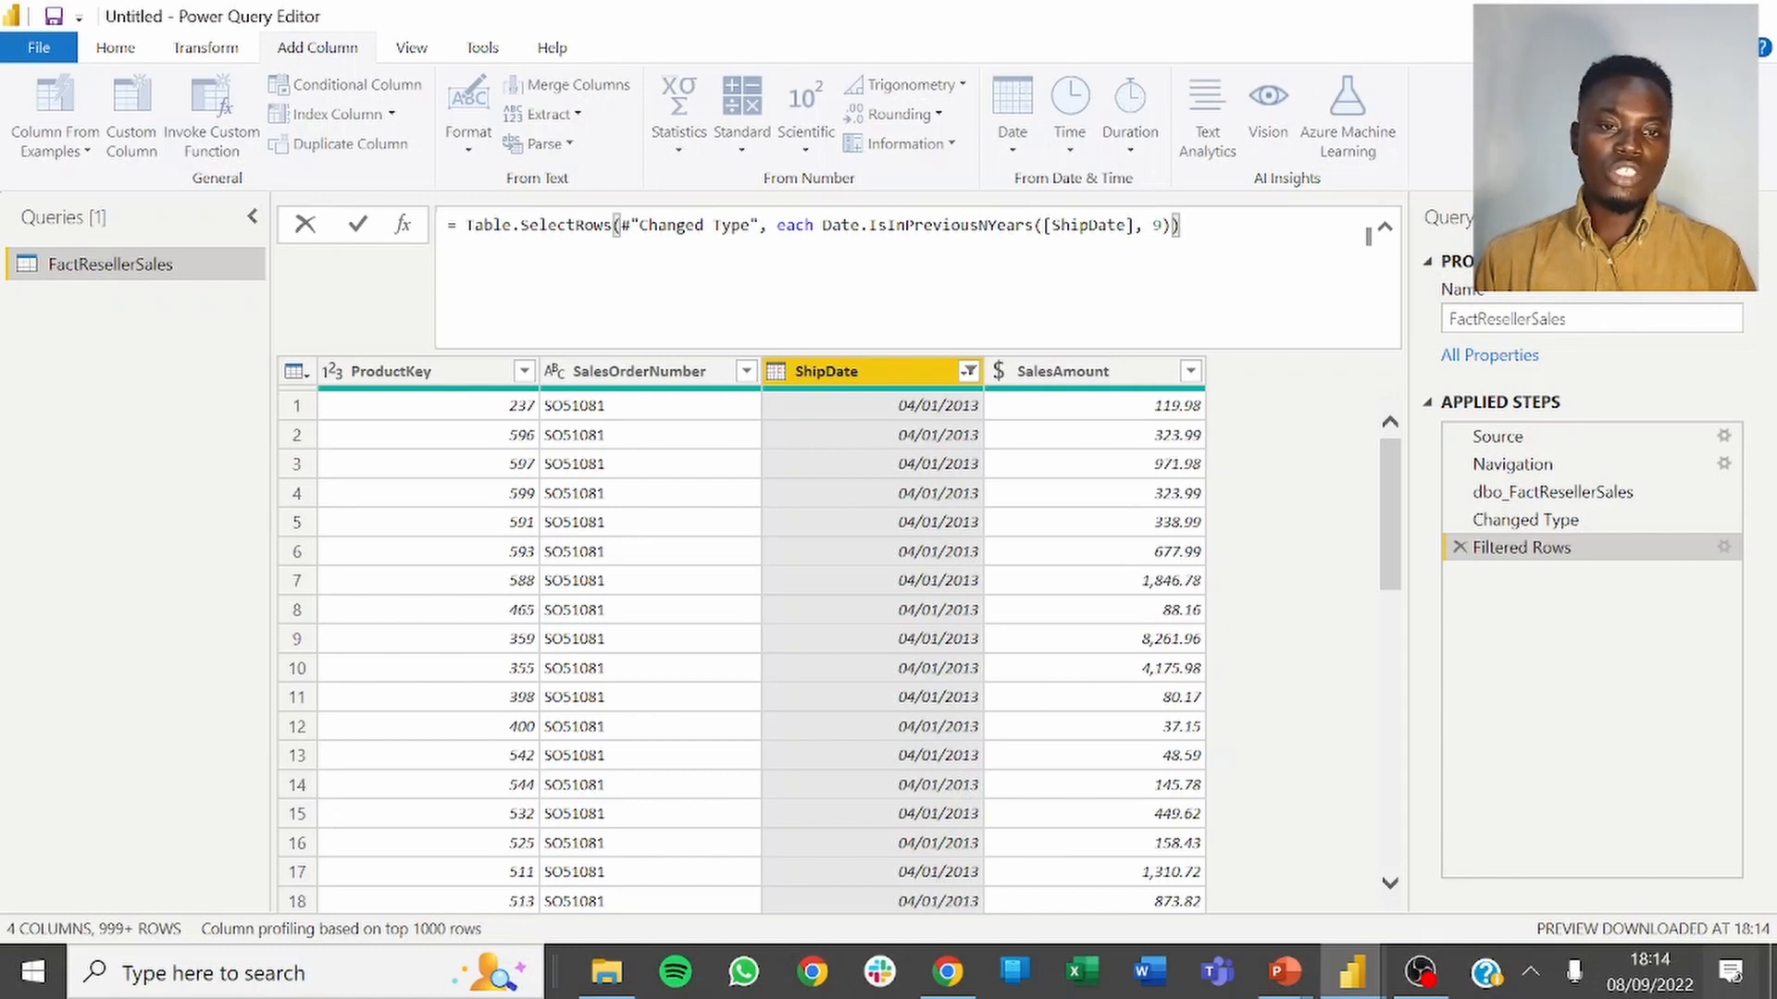
{"action": "key", "text": "Left"}
{"action": "key", "text": "Left"}
{"action": "key", "text": "BackSpace"}
{"action": "type", "text": "10"}
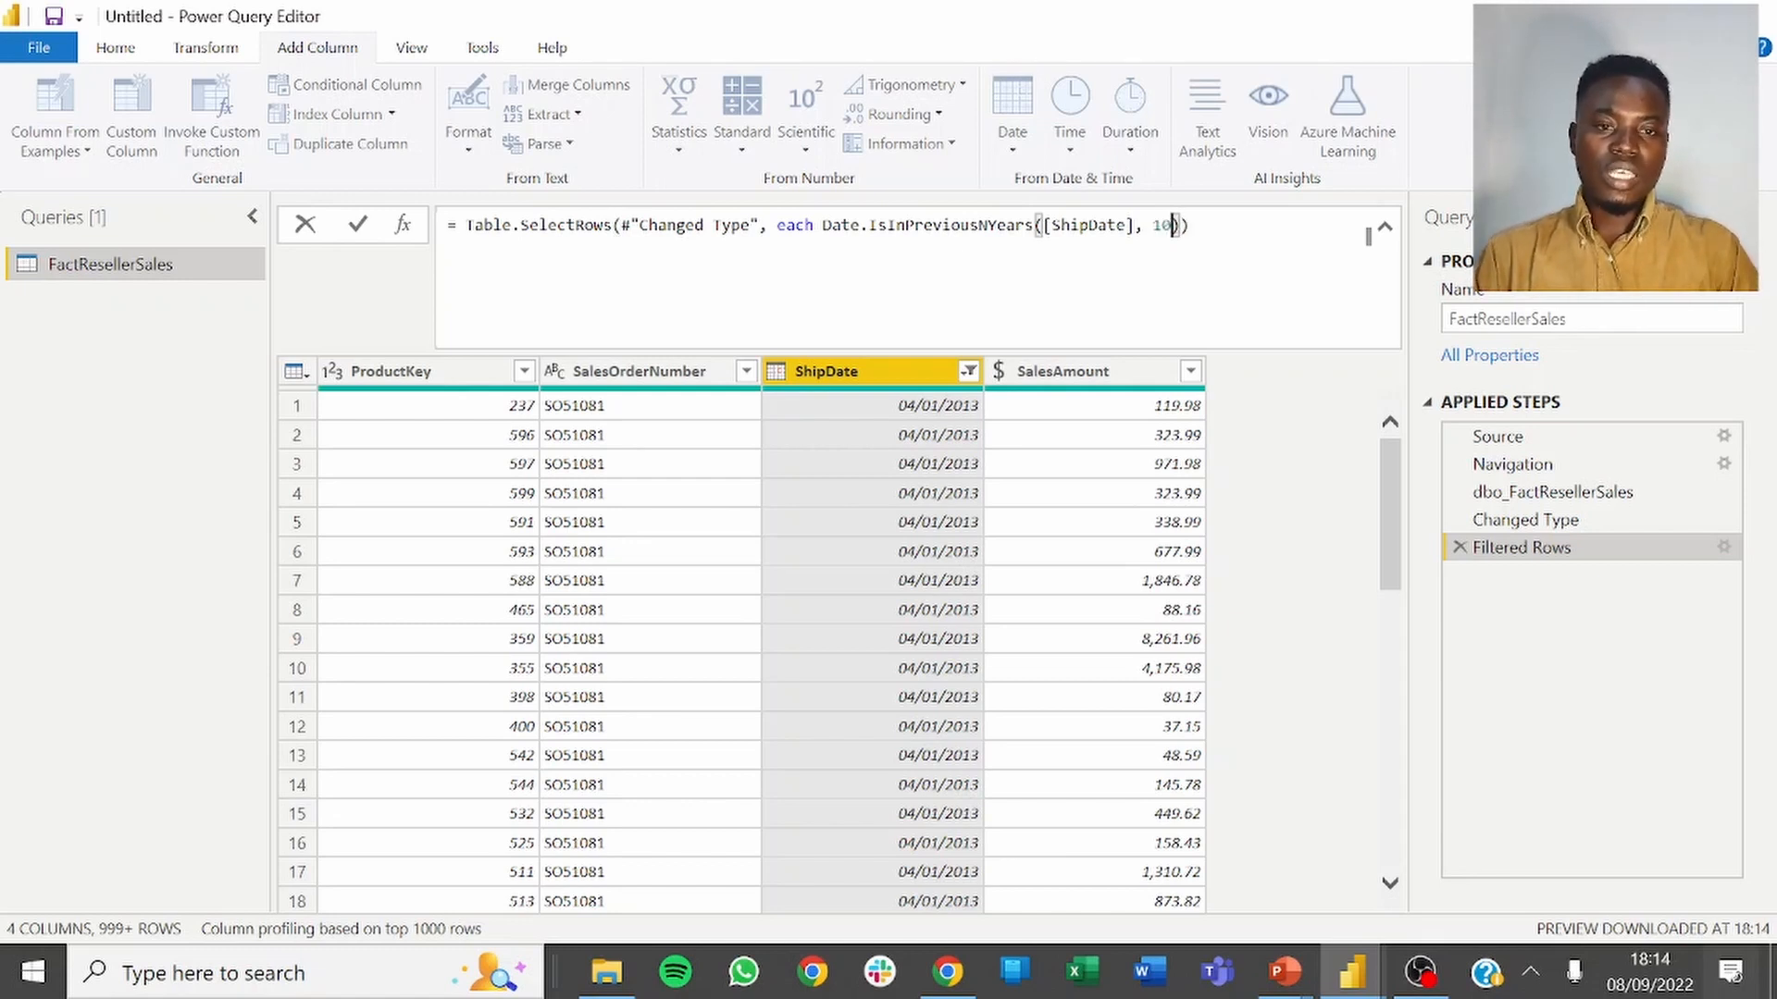
{"action": "key", "text": "Return"}
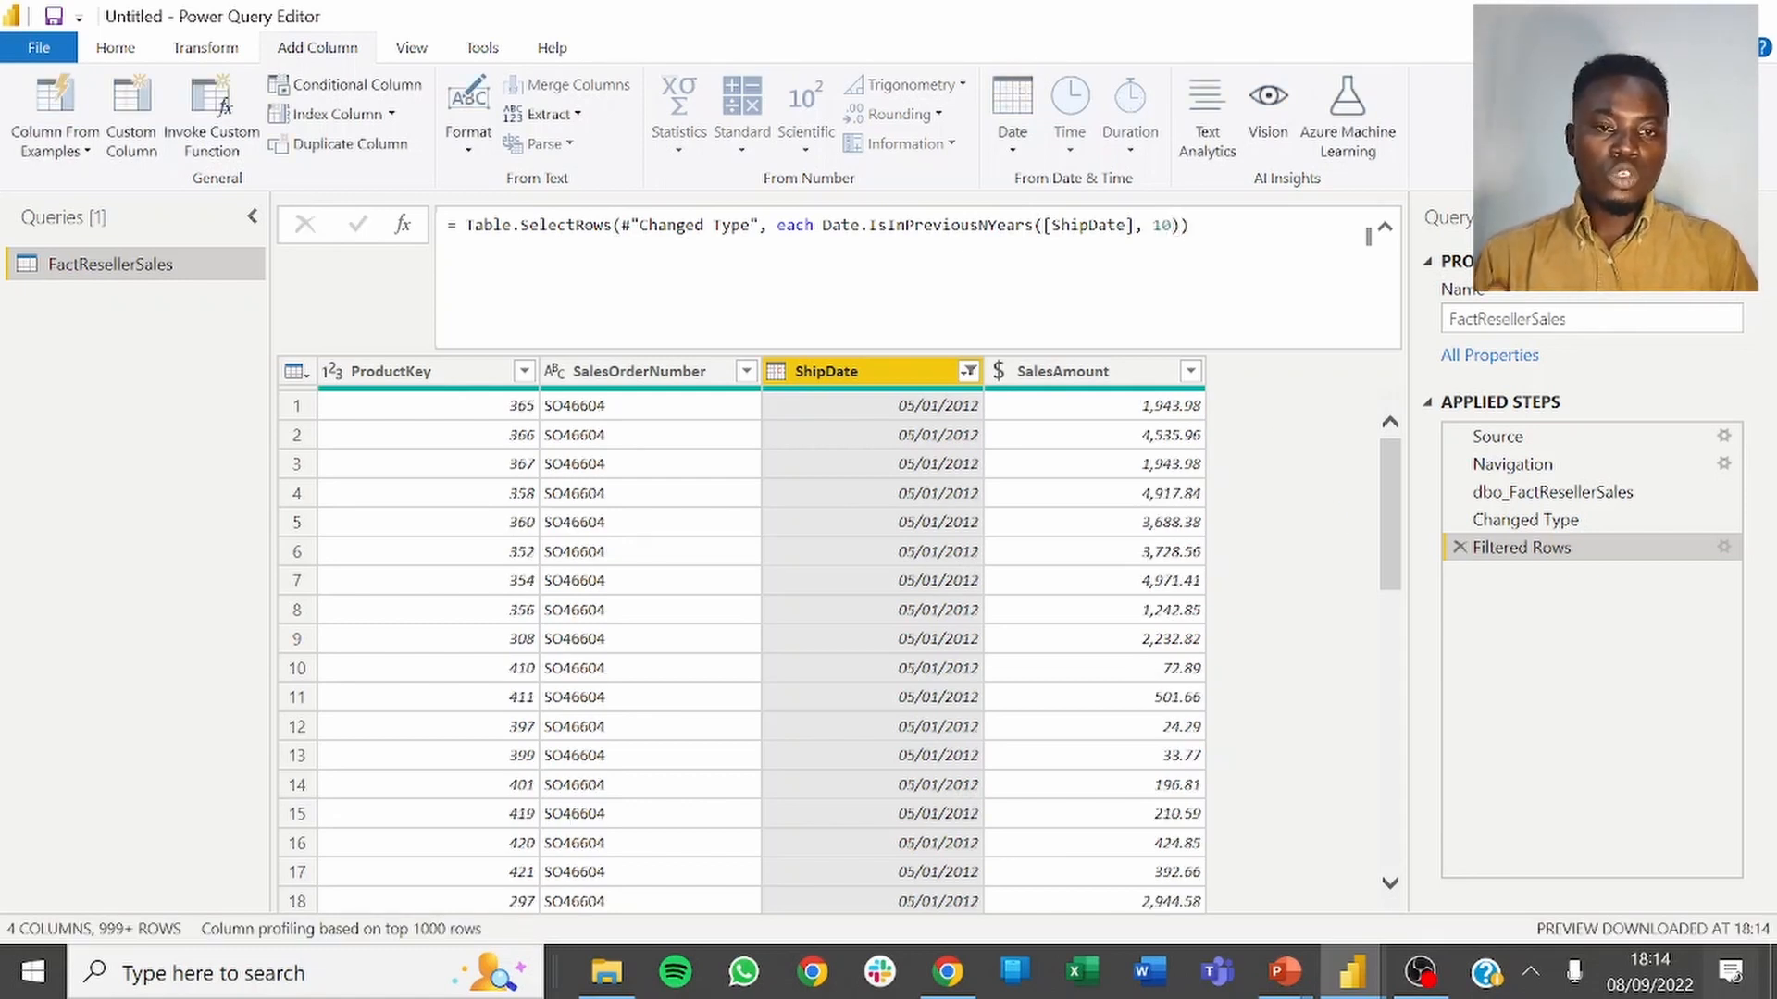
Set the number of years in the Filtered Rows formula to 7 and apply it.
{"action": "double_click", "coordinate": [1162, 224]}
{"action": "key", "text": "BackSpace"}
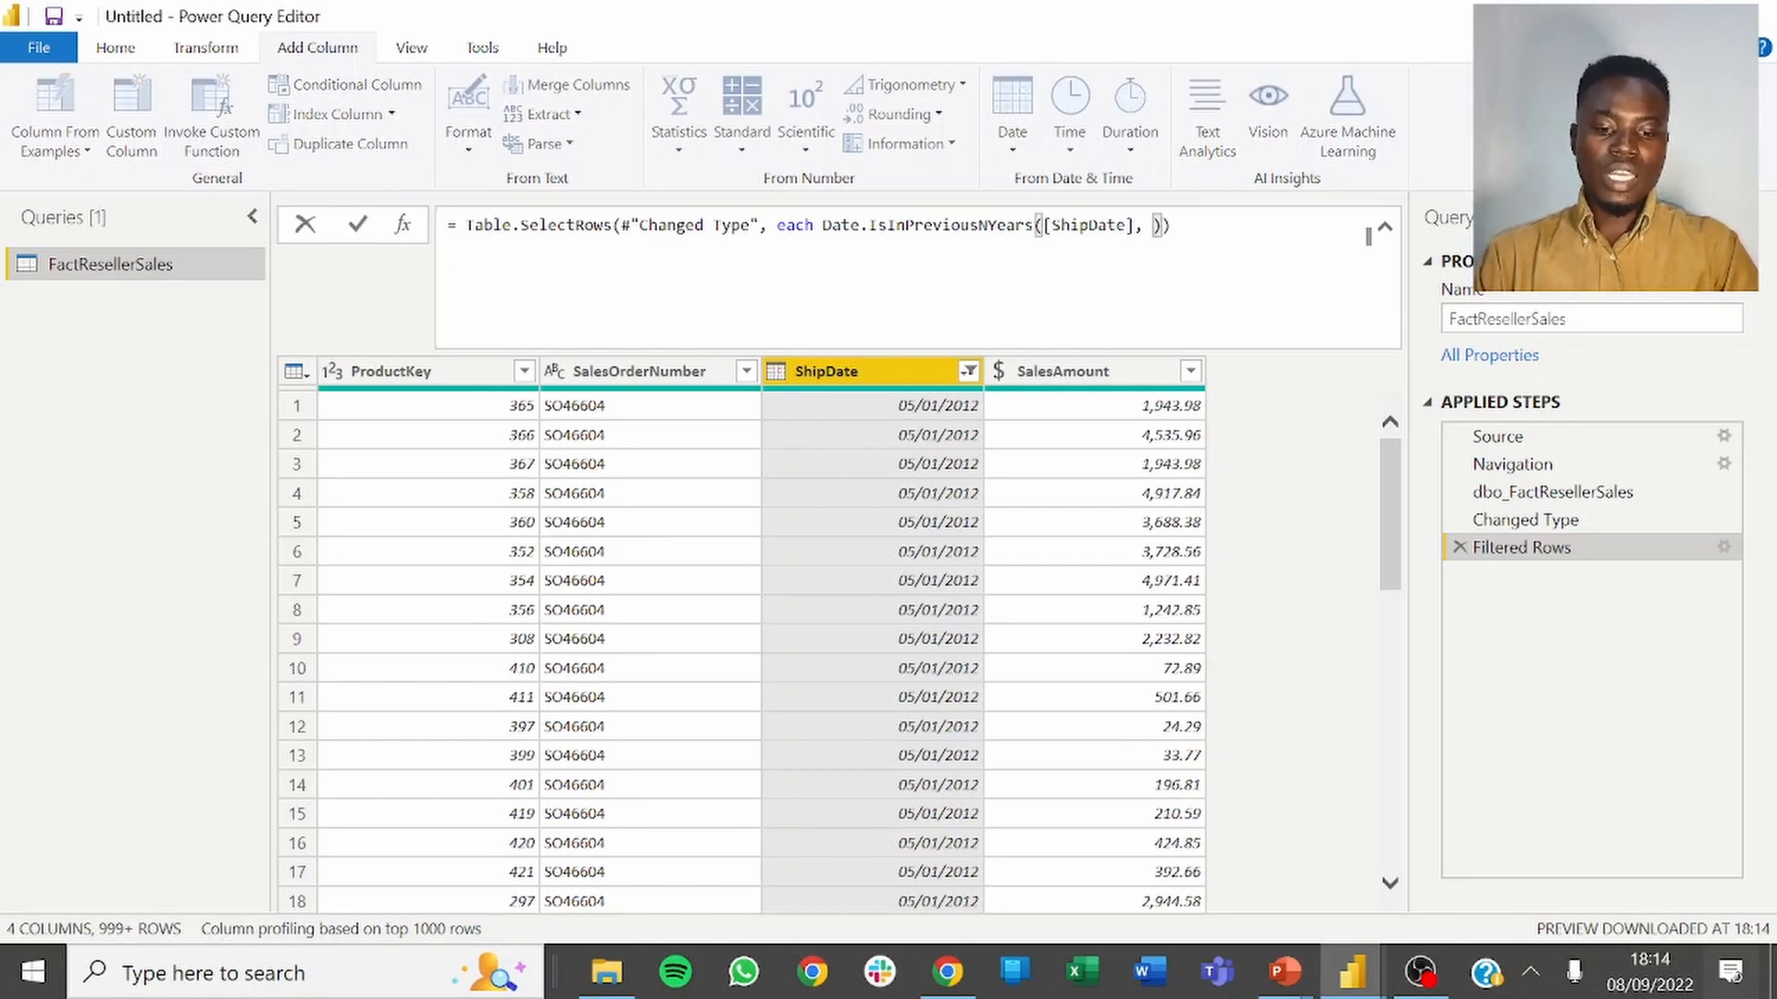
{"action": "type", "text": "7"}
{"action": "key", "text": "Return"}
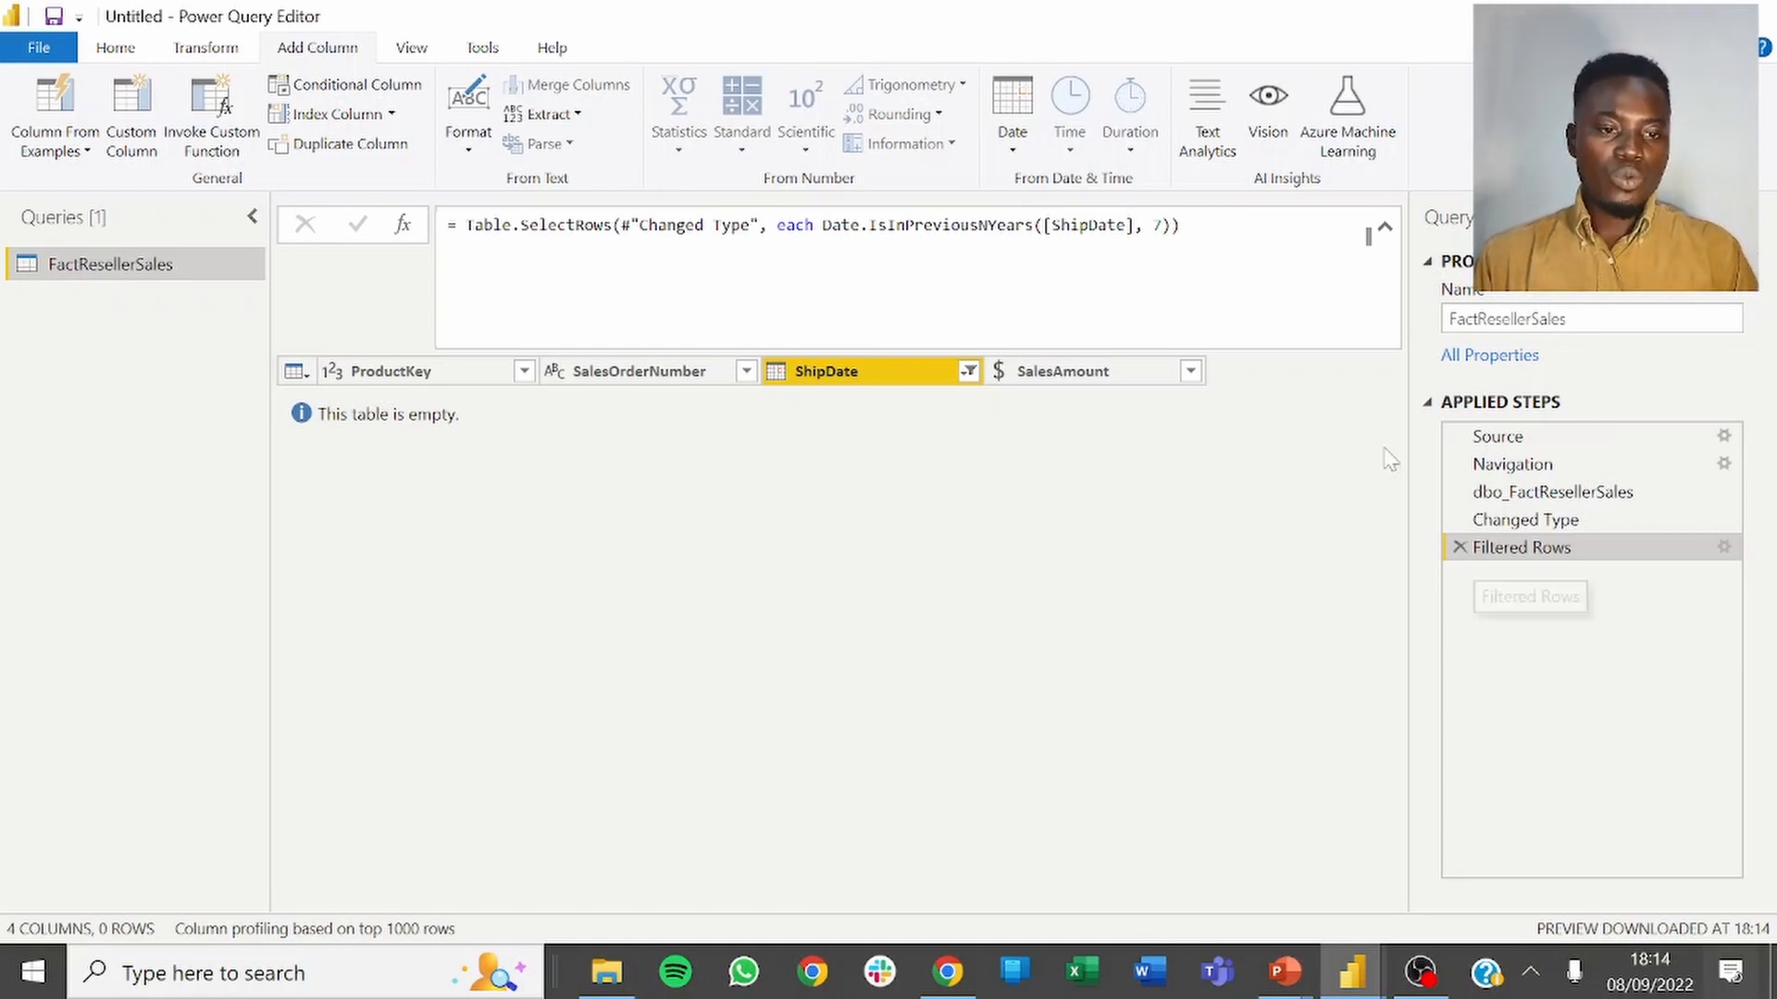
Set the Date.IsInPreviousNYears argument in the Filtered Rows formula back to 9 and apply it.
{"action": "left_click", "coordinate": [1163, 226]}
{"action": "key", "text": "BackSpace"}
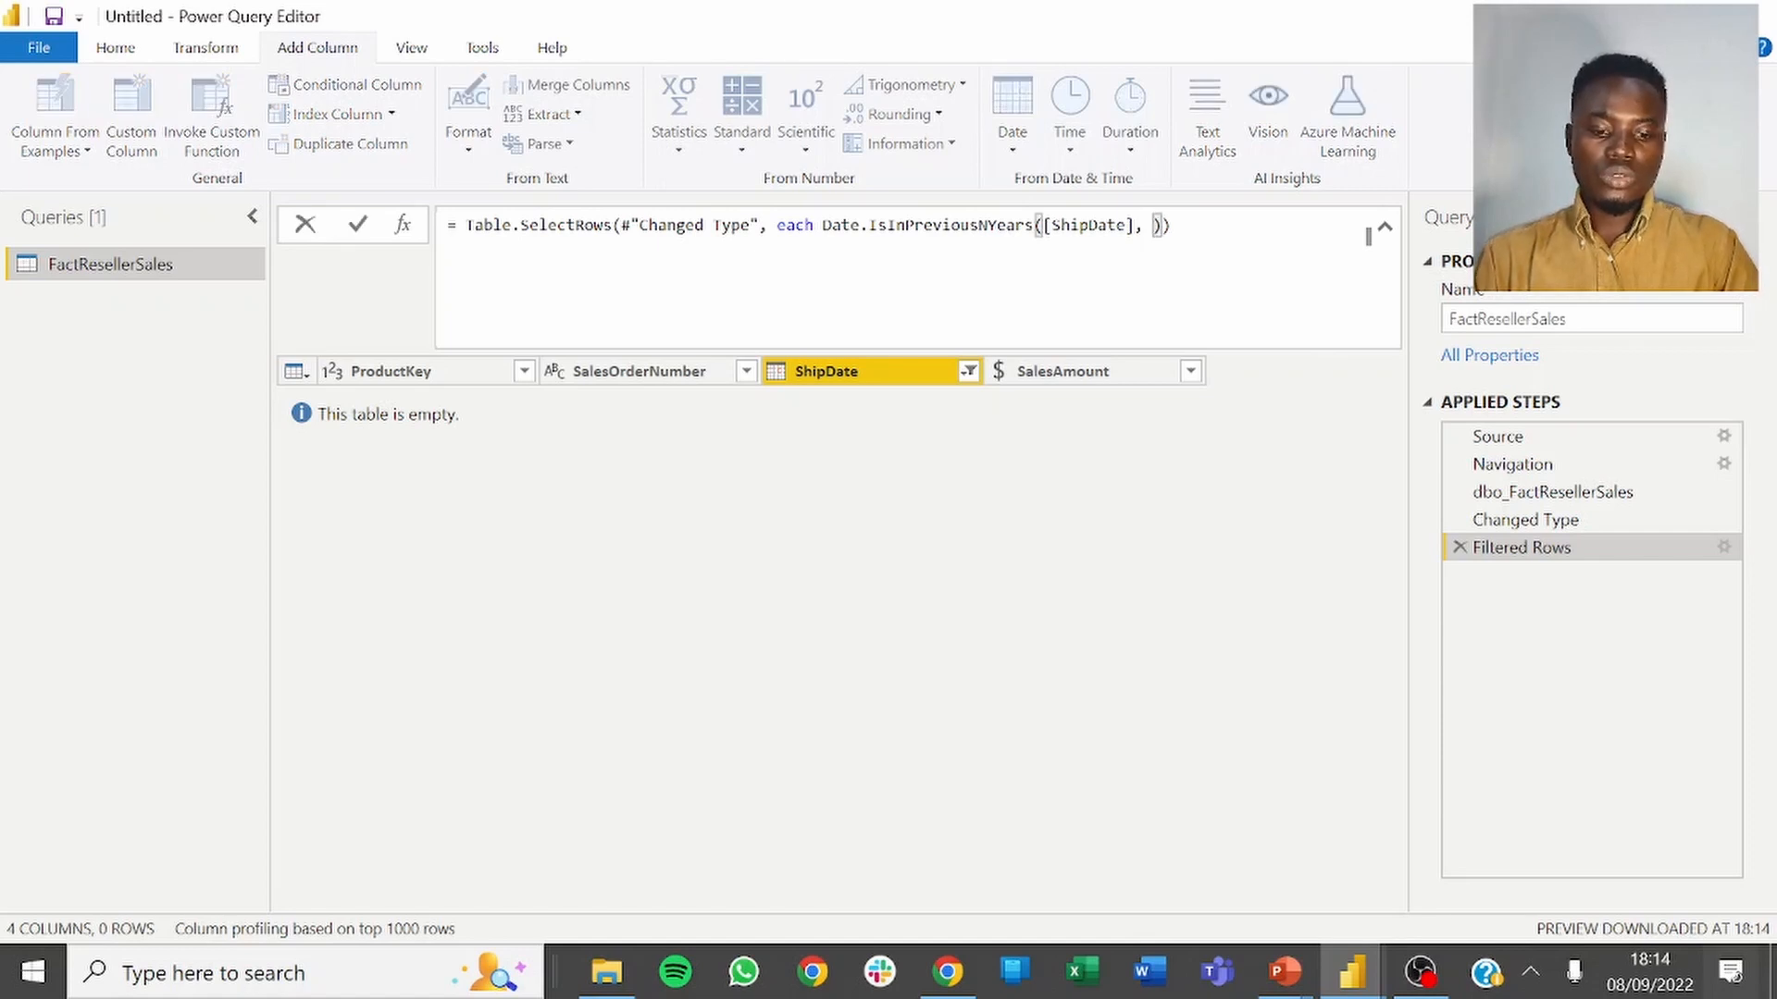
{"action": "type", "text": "9"}
{"action": "key", "text": "Return"}
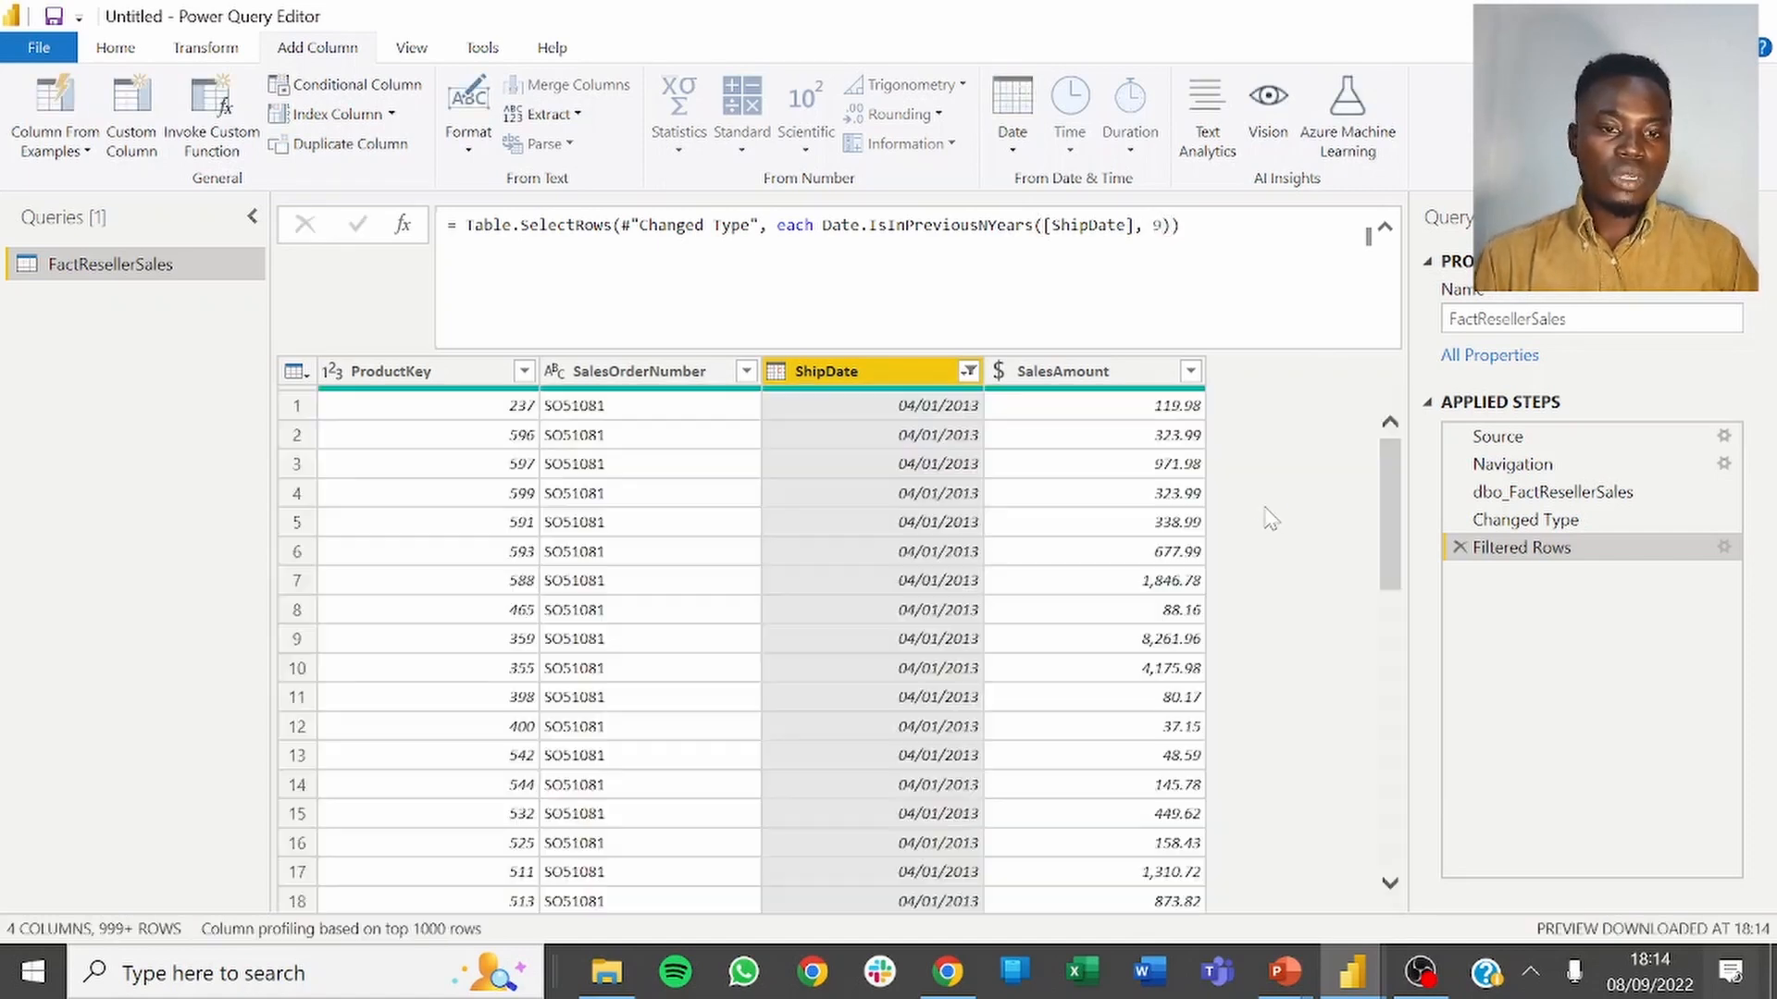
View the native query of the Filtered Rows step, examine its SQL statement, and close it.
{"action": "right_click", "coordinate": [1539, 553]}
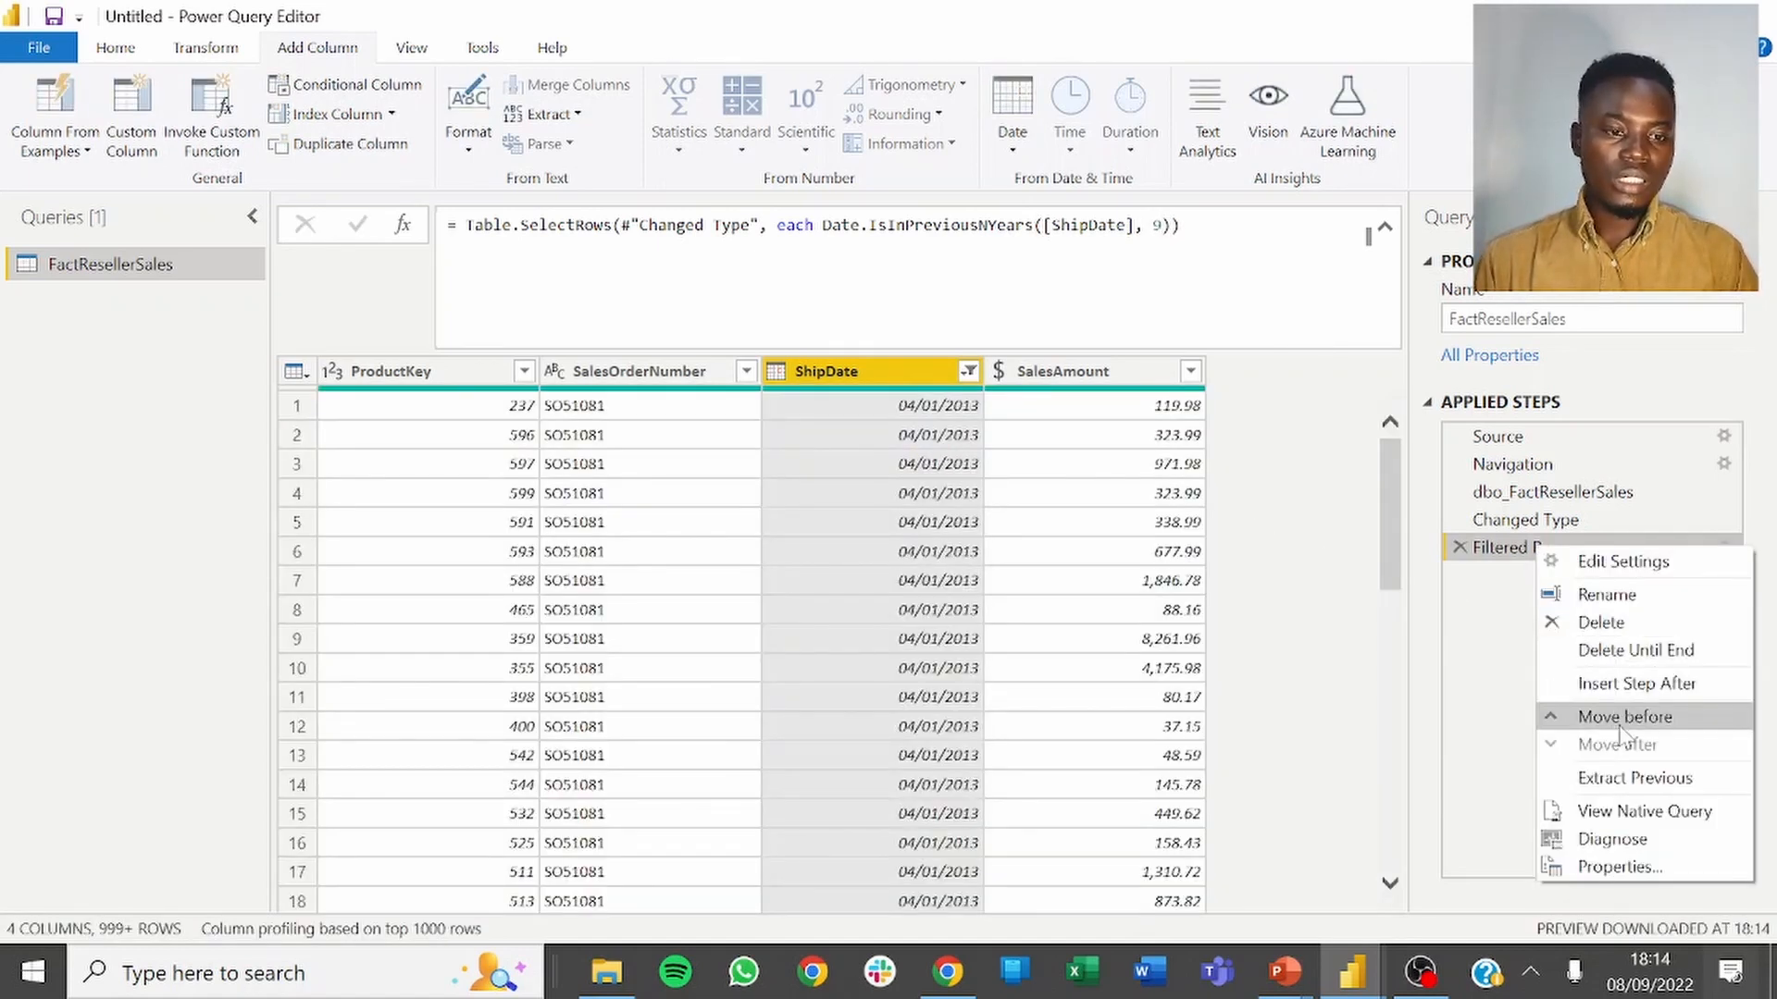
{"action": "left_click", "coordinate": [1626, 812]}
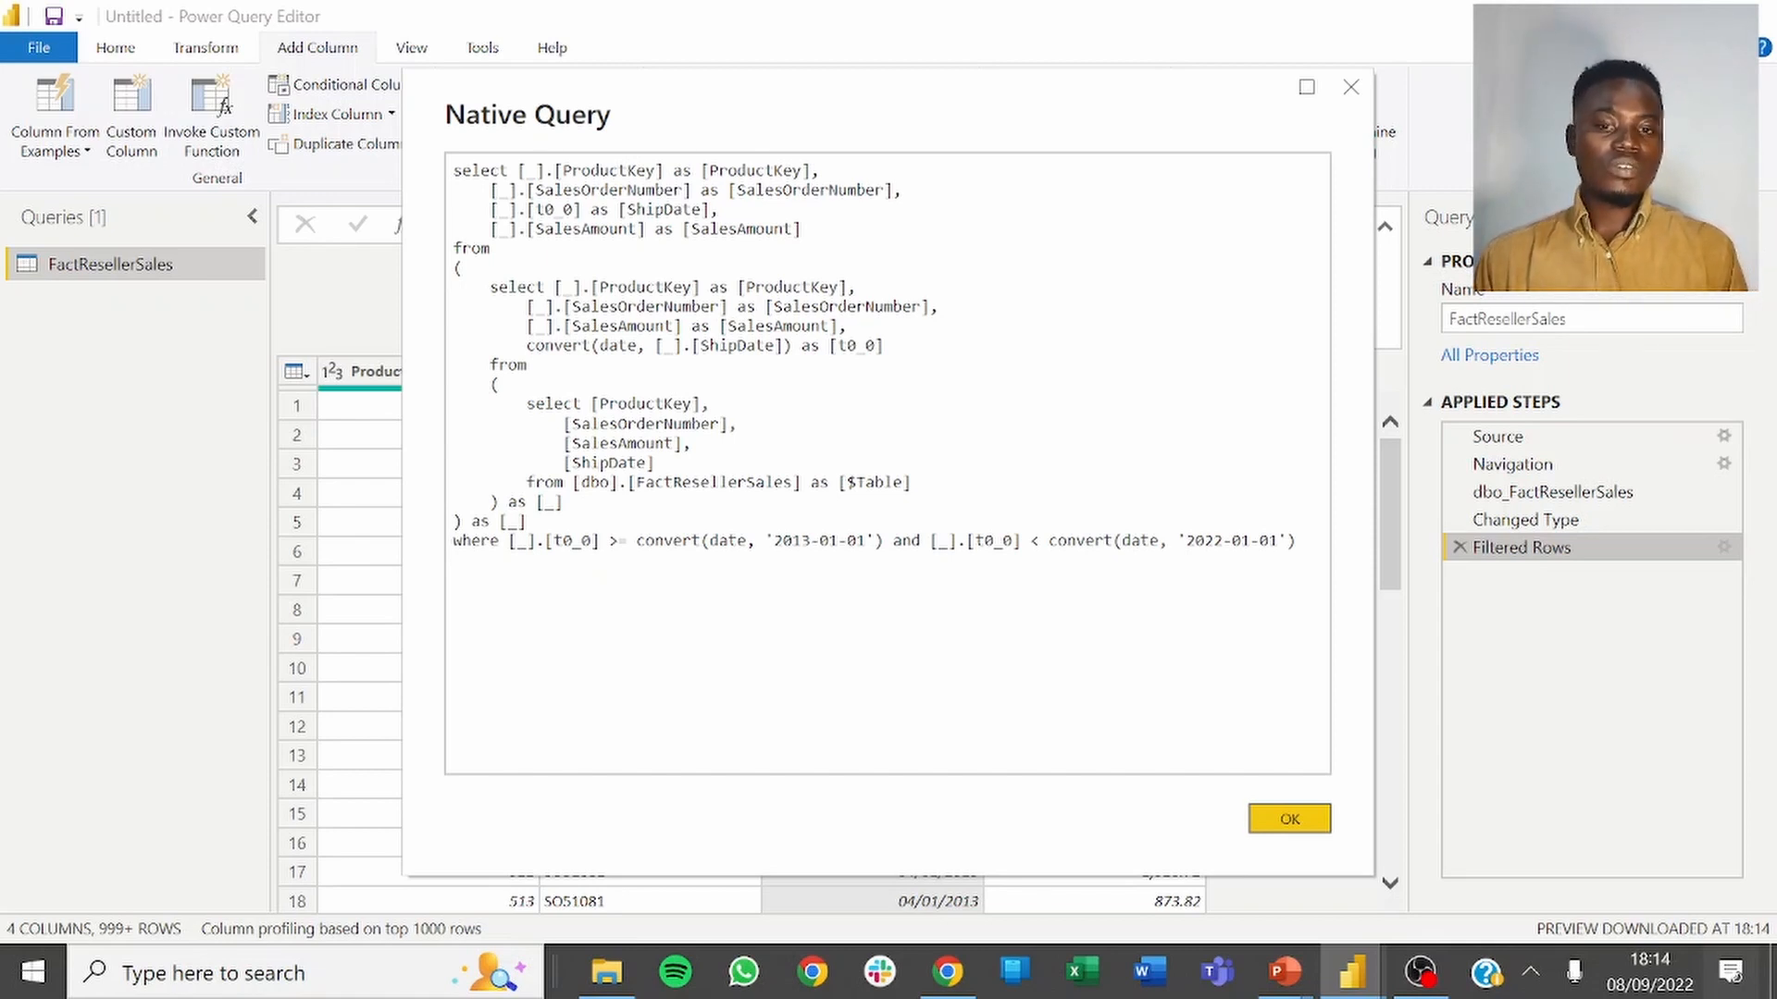
{"action": "left_click", "coordinate": [1290, 819]}
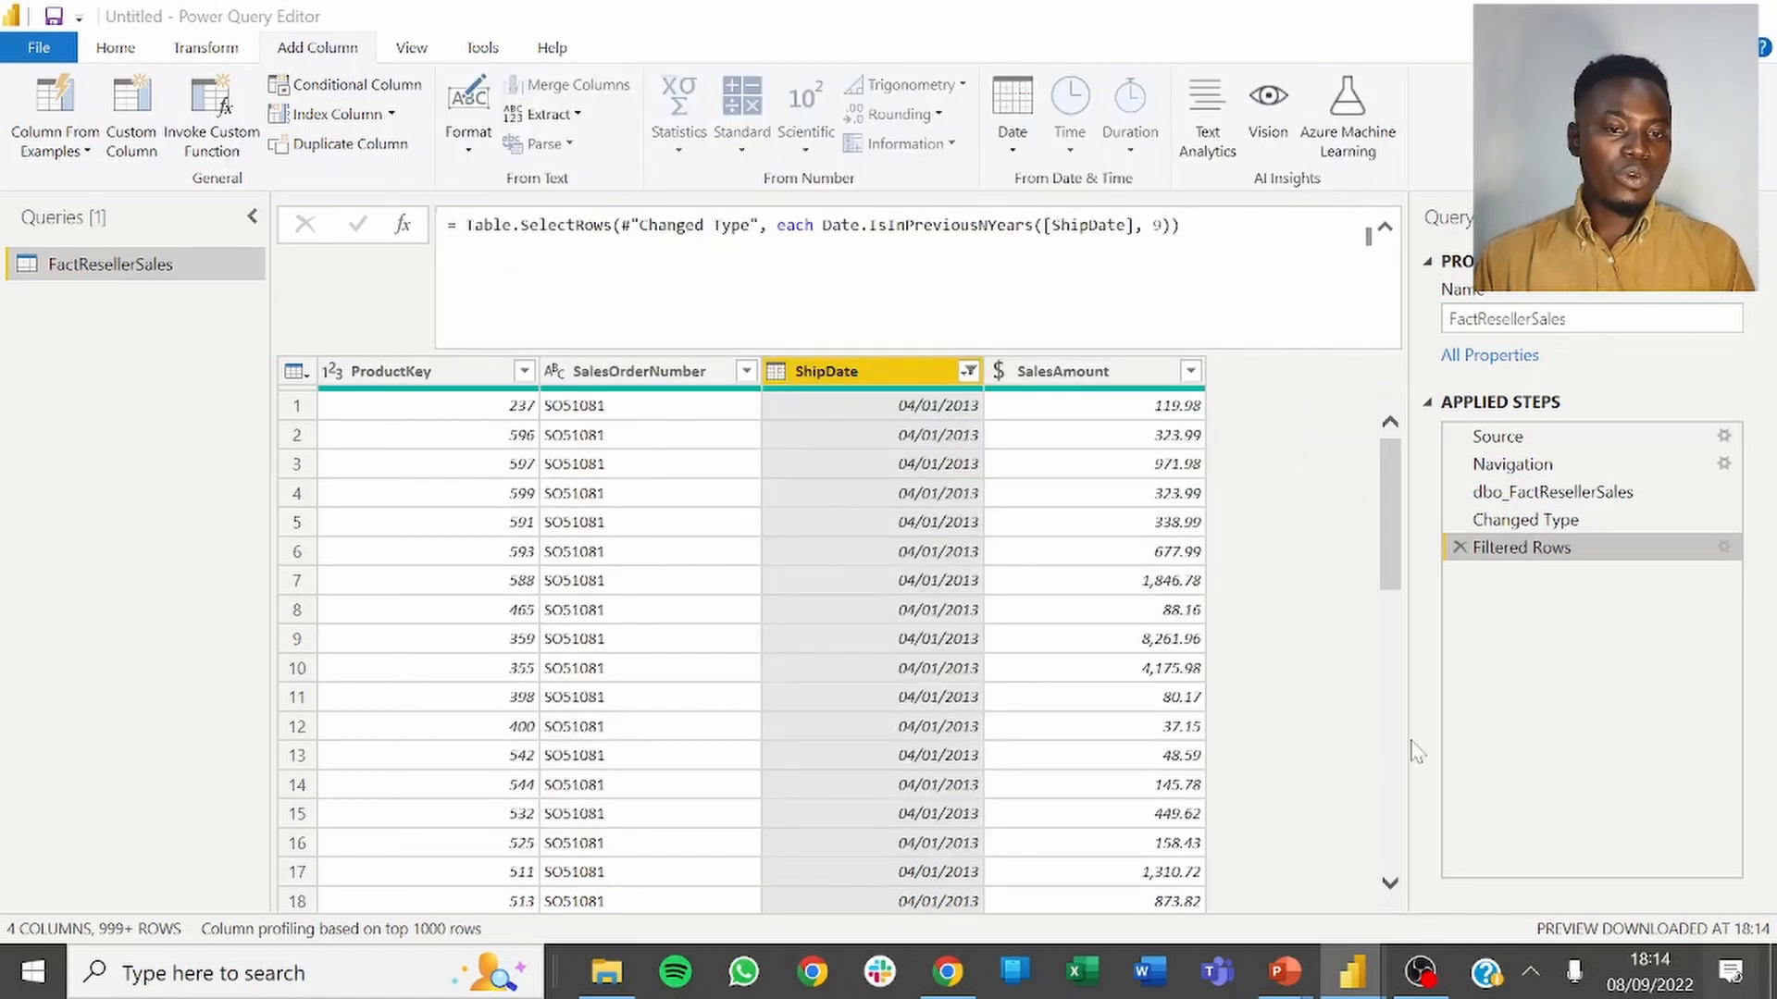